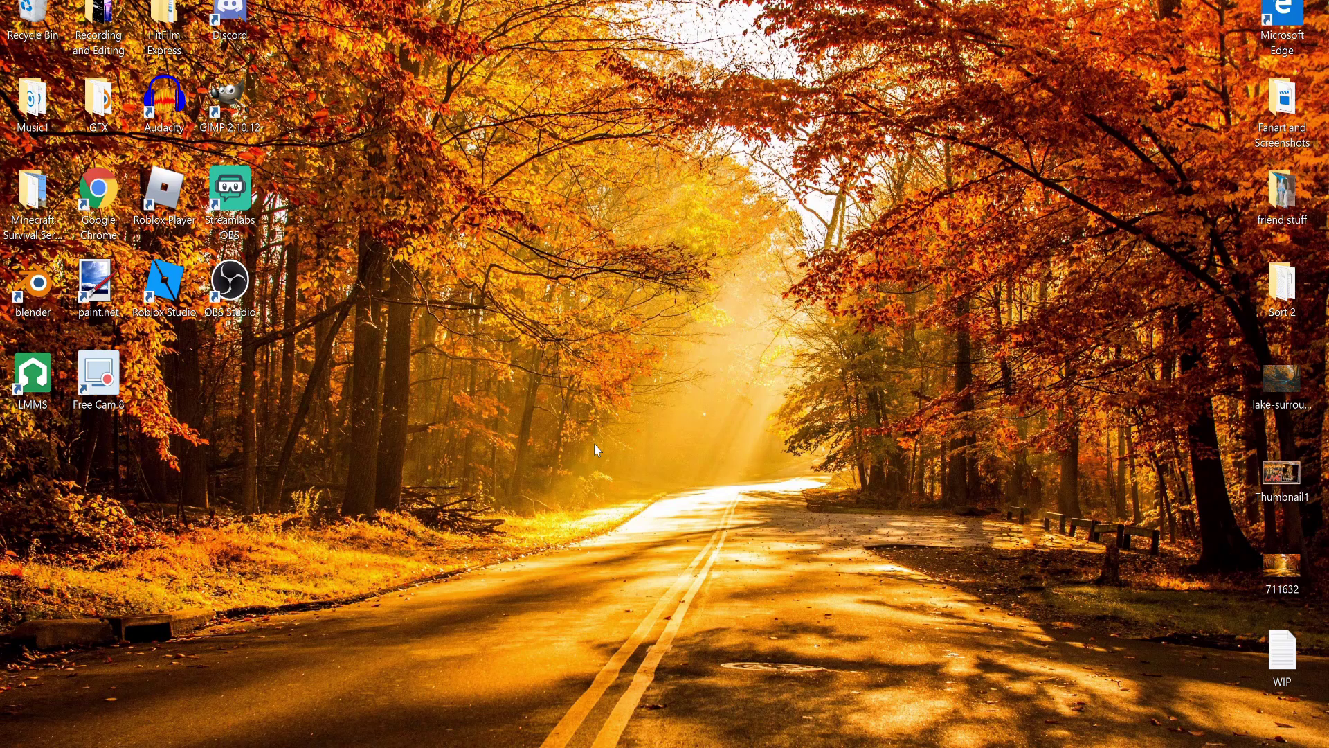
Create a desktop folder named 'Tutorial' and position it near the middle of the desktop.
right_click(613, 410)
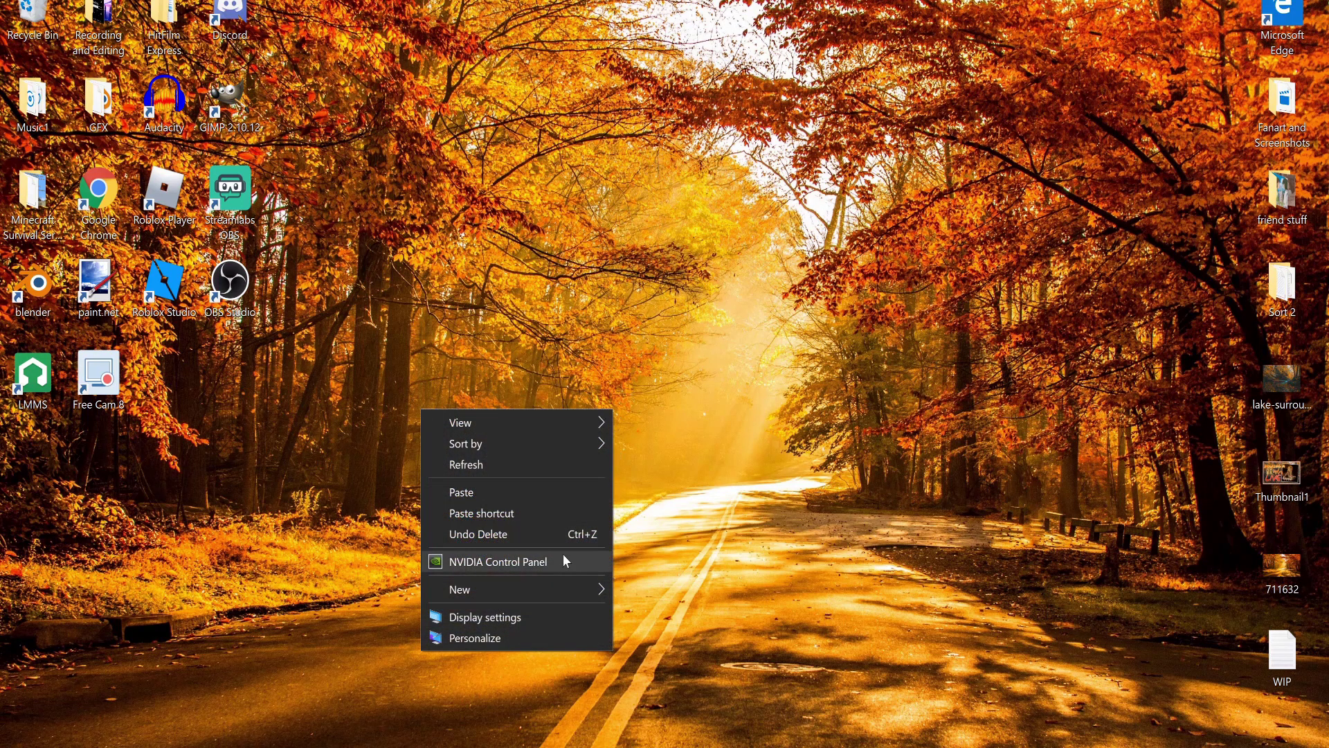
mouse_move(519, 587)
left_click(700, 367)
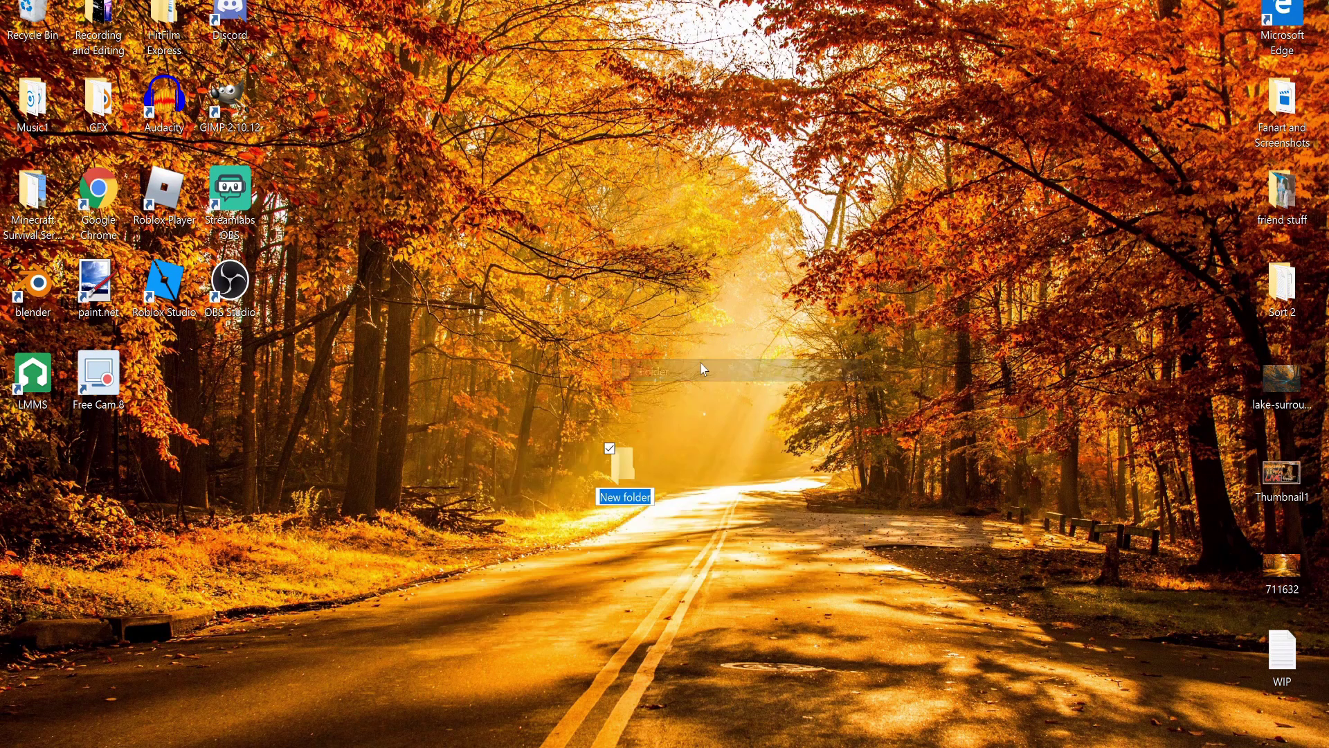
type("Tutorial")
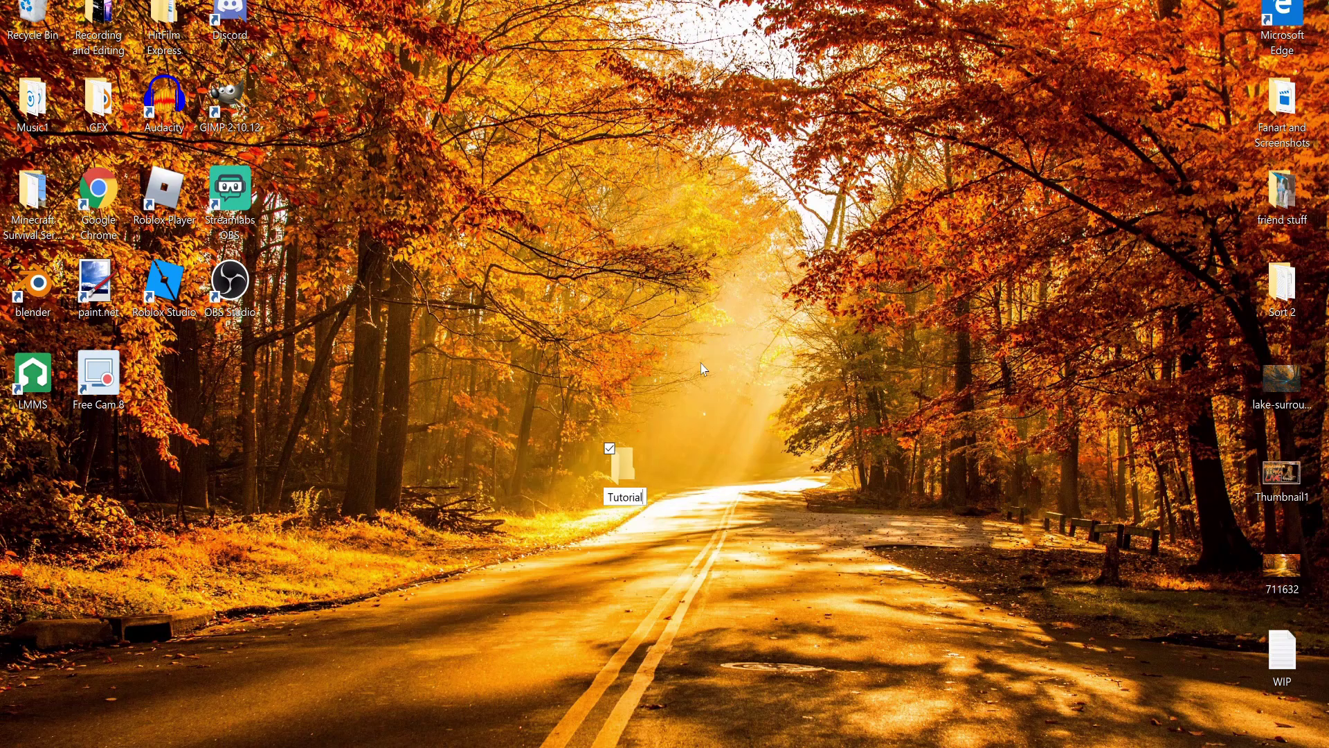
key("Return")
left_click_drag(654, 453, 713, 367)
left_click(558, 371)
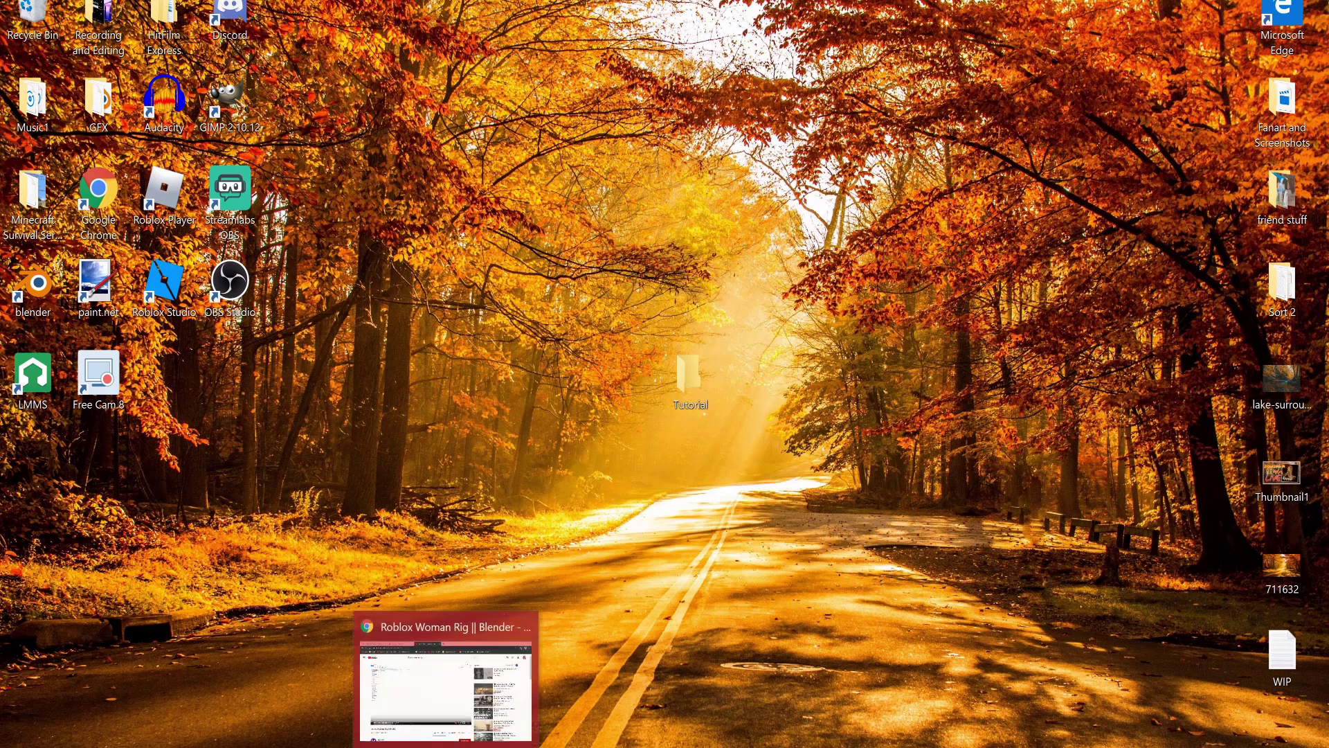
Bring up the Roblox Woman Rig video and scrub it to 1:15, then back to 0:56.
left_click(443, 675)
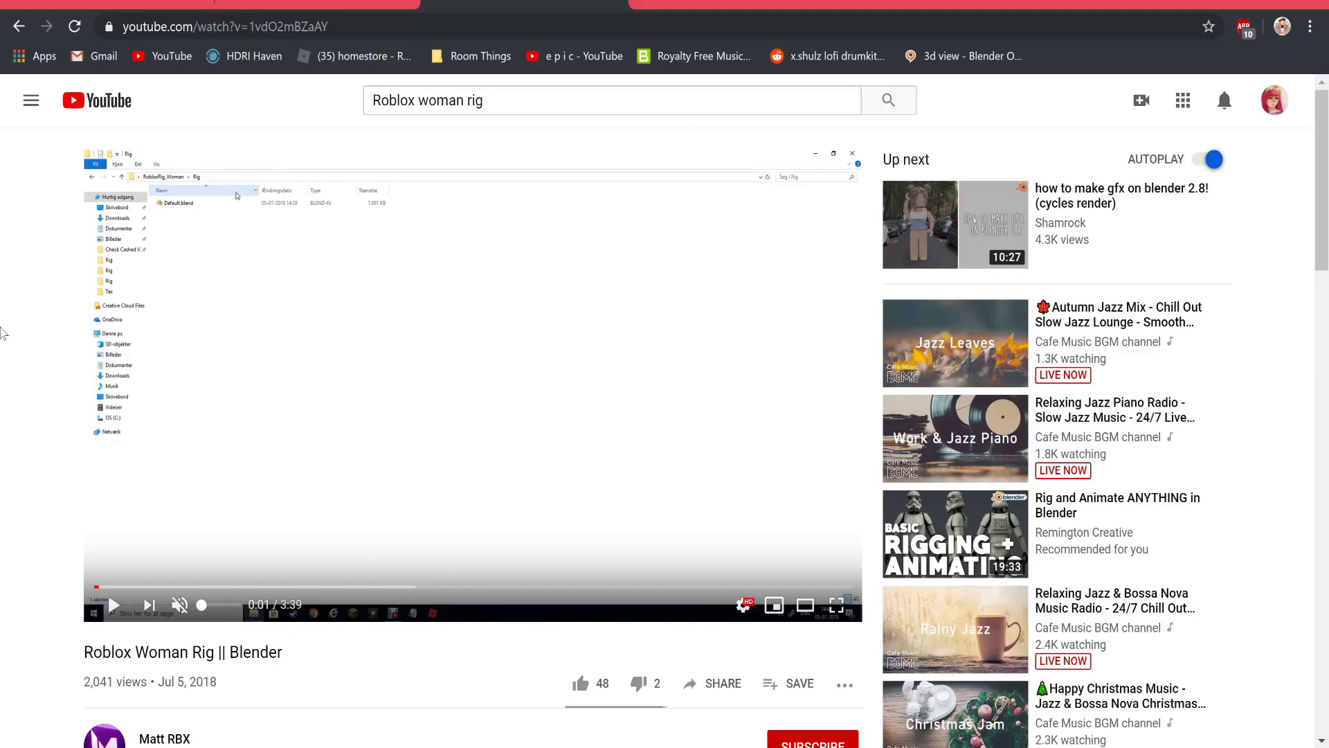
scroll(231, 276, "down", 3)
scroll(239, 270, "up", 3)
left_click(356, 587)
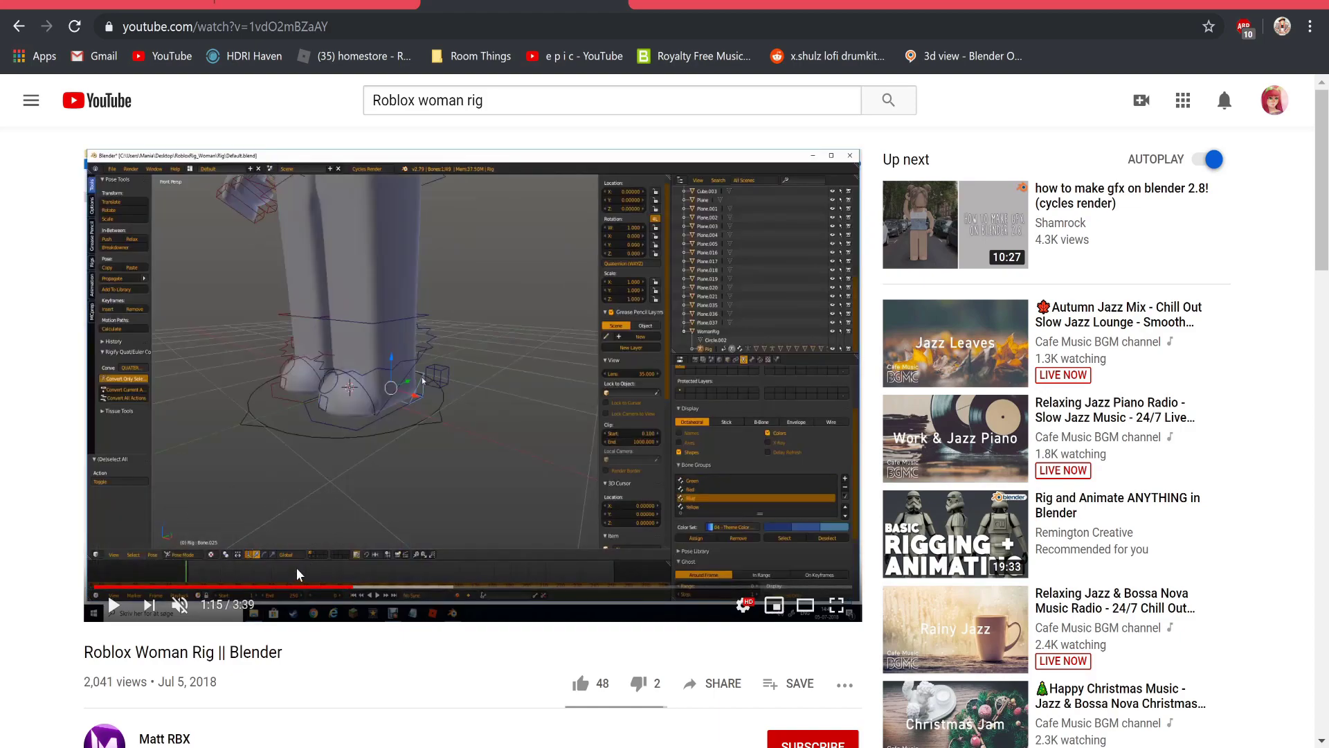
left_click(287, 587)
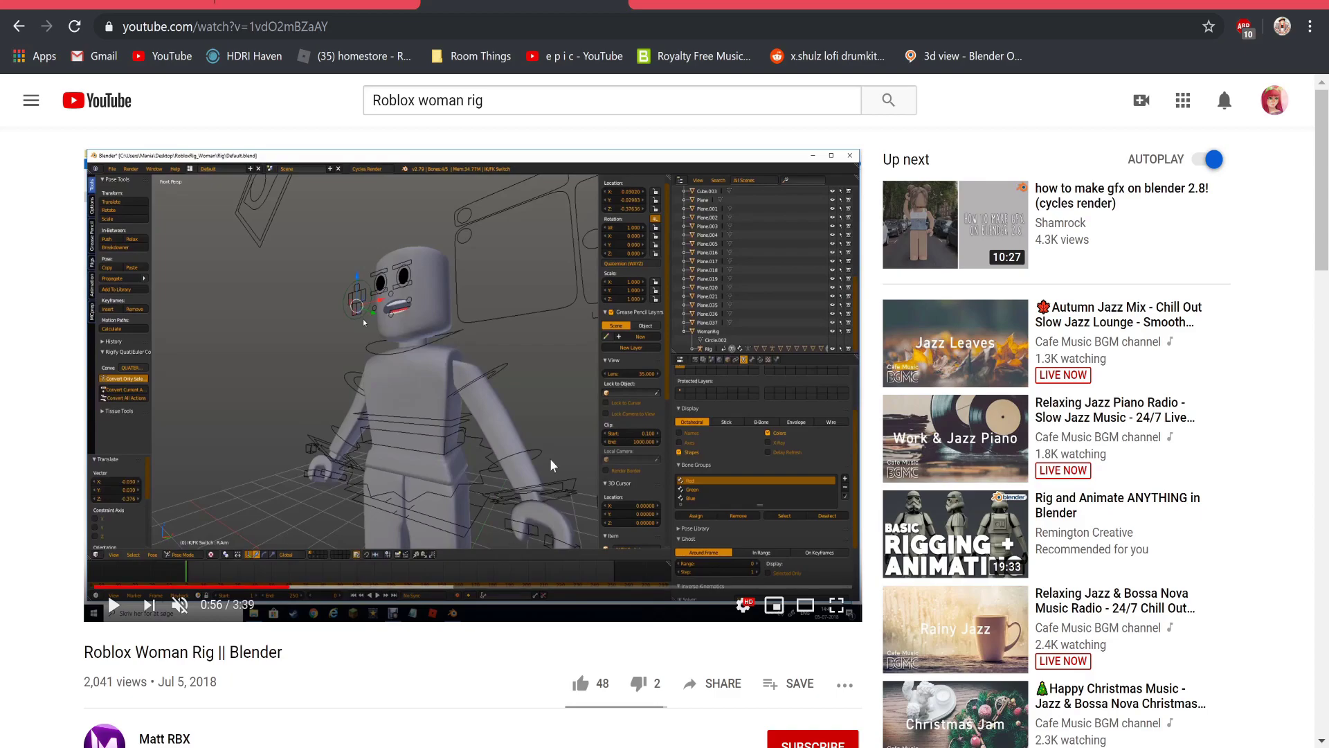
Scroll to the video description and follow its MediaFire download link.
scroll(74, 238, "down", 4)
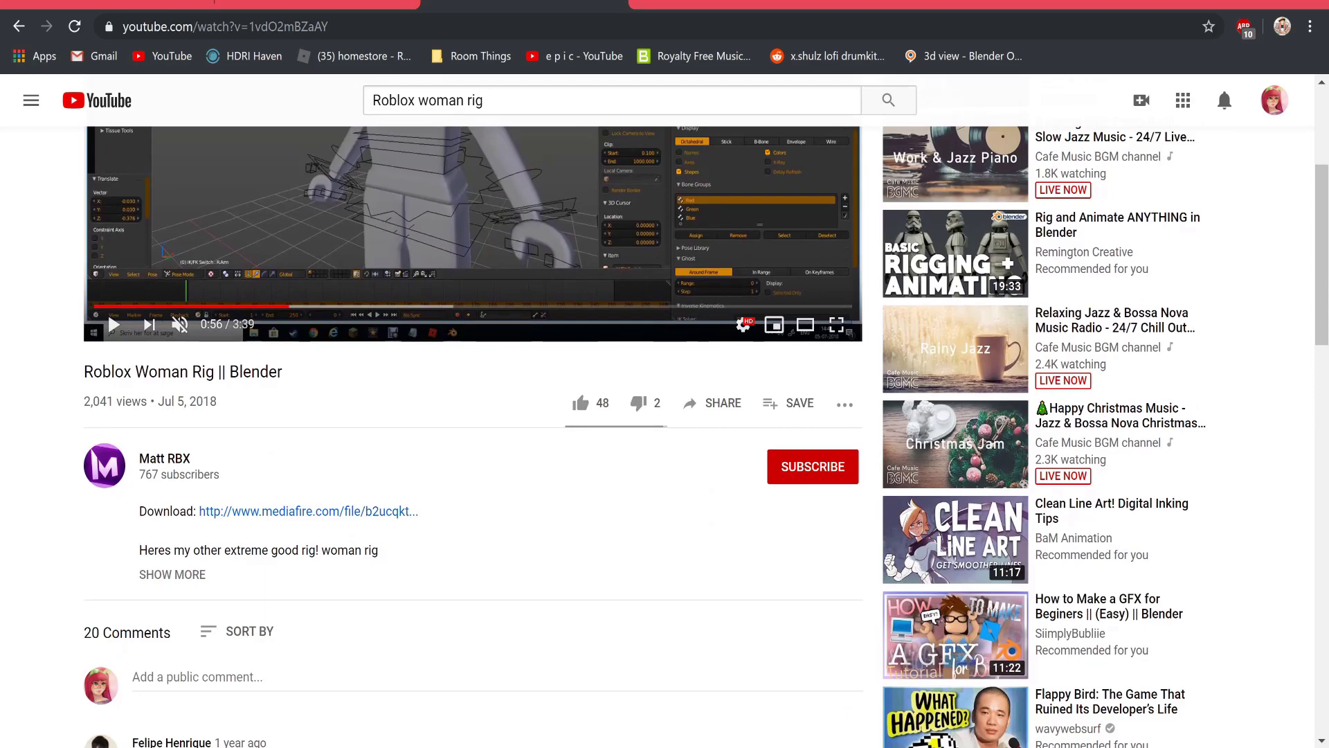
left_click_drag(139, 511, 208, 530)
left_click(237, 482)
left_click(252, 519)
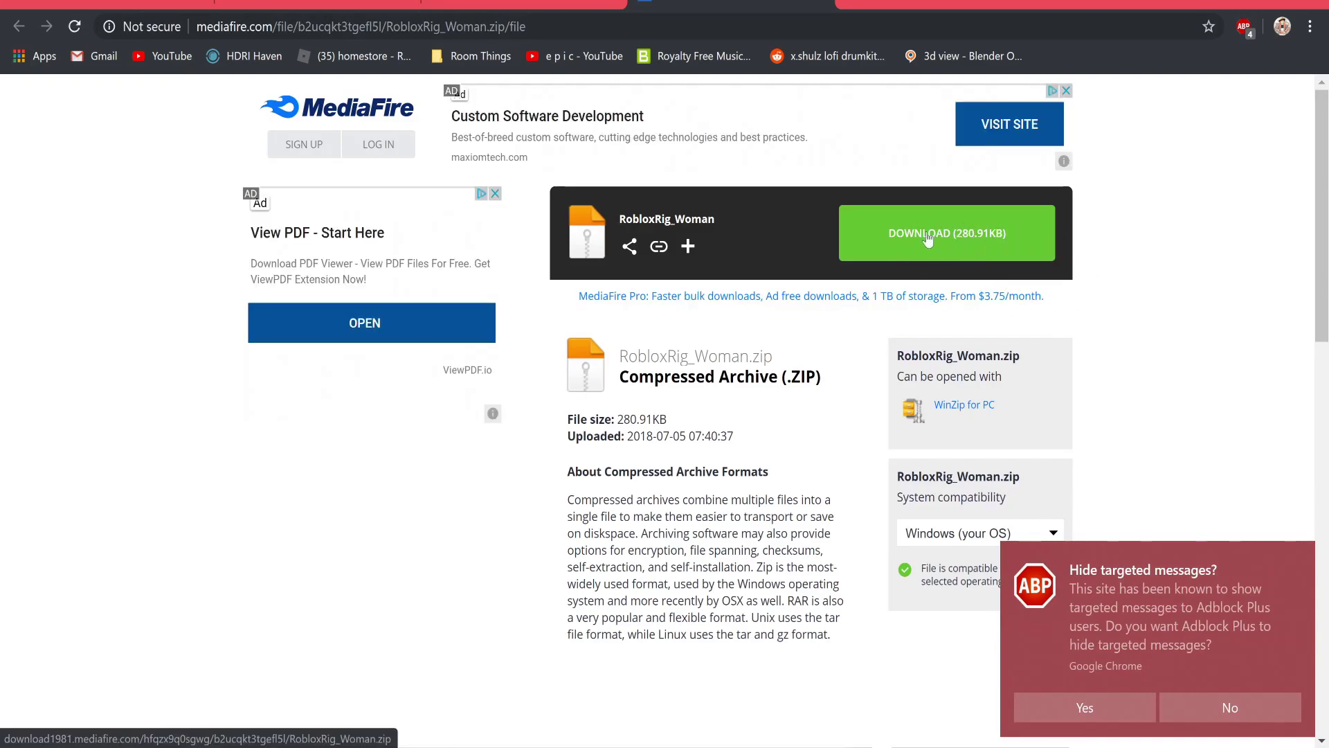
Dismiss the Adblock prompt, save RobloxRig_Woman.zip into Desktop > Tutorial, and close the MediaFire tab.
left_click(1282, 695)
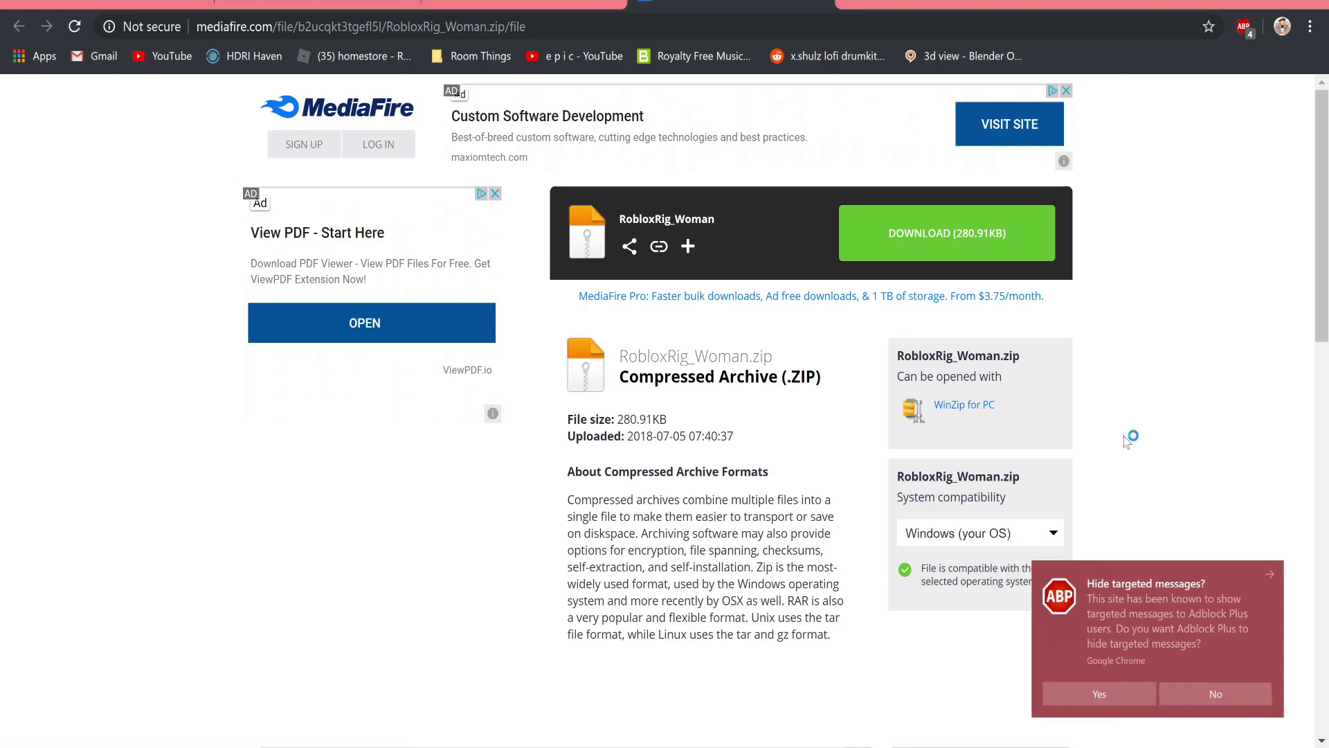
left_click(933, 254)
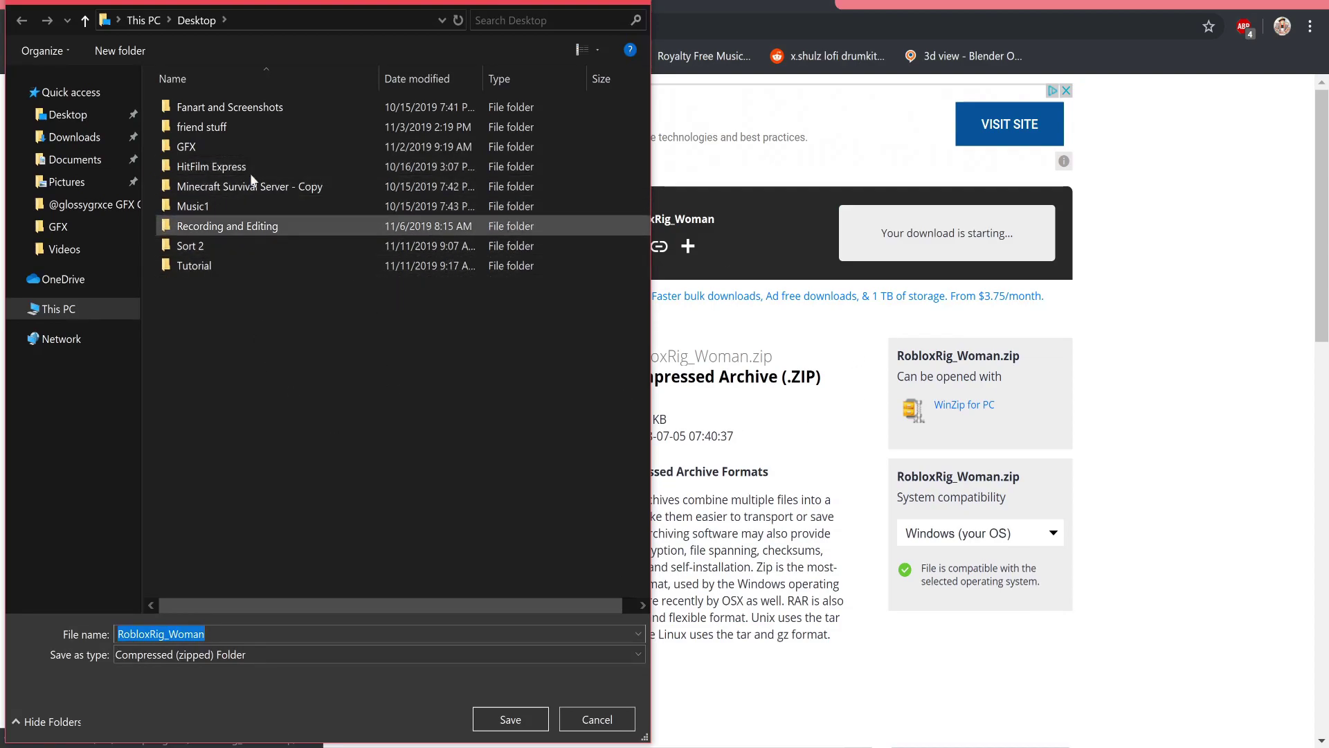
left_click(252, 272)
double_click(251, 273)
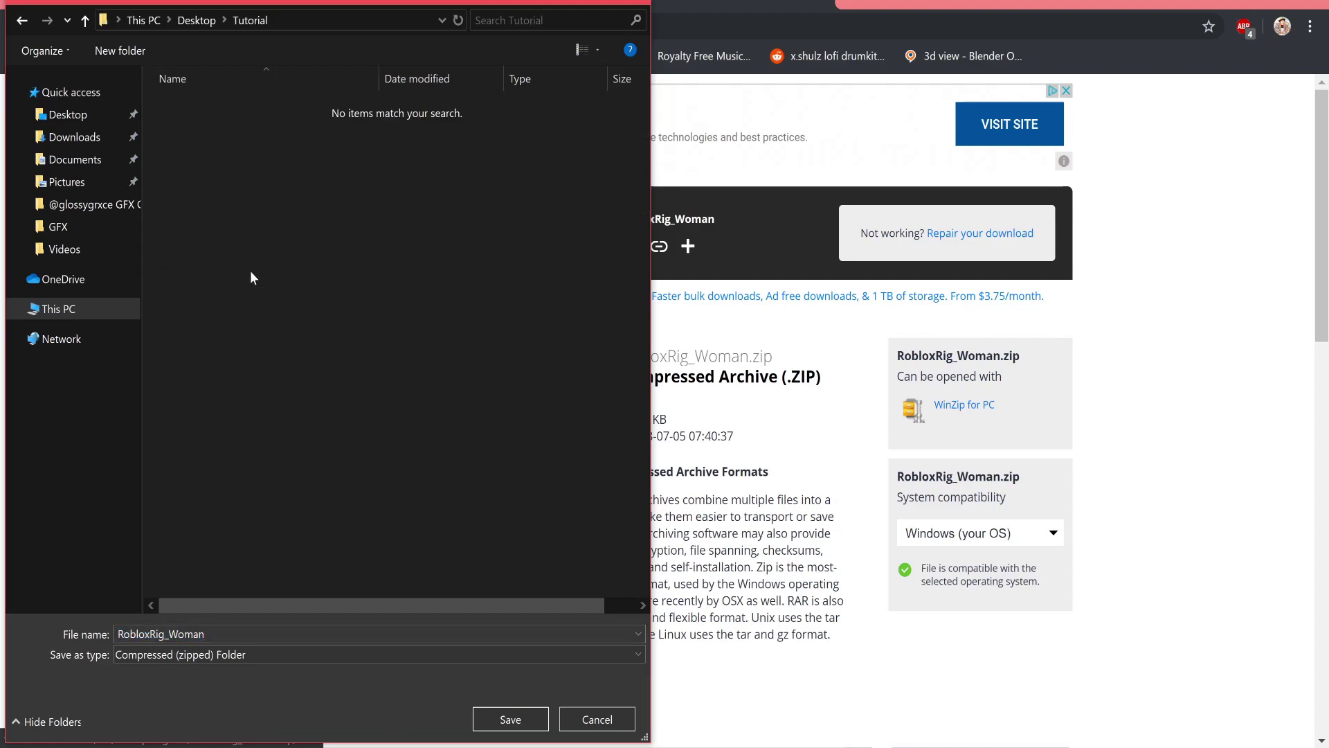
left_click(503, 720)
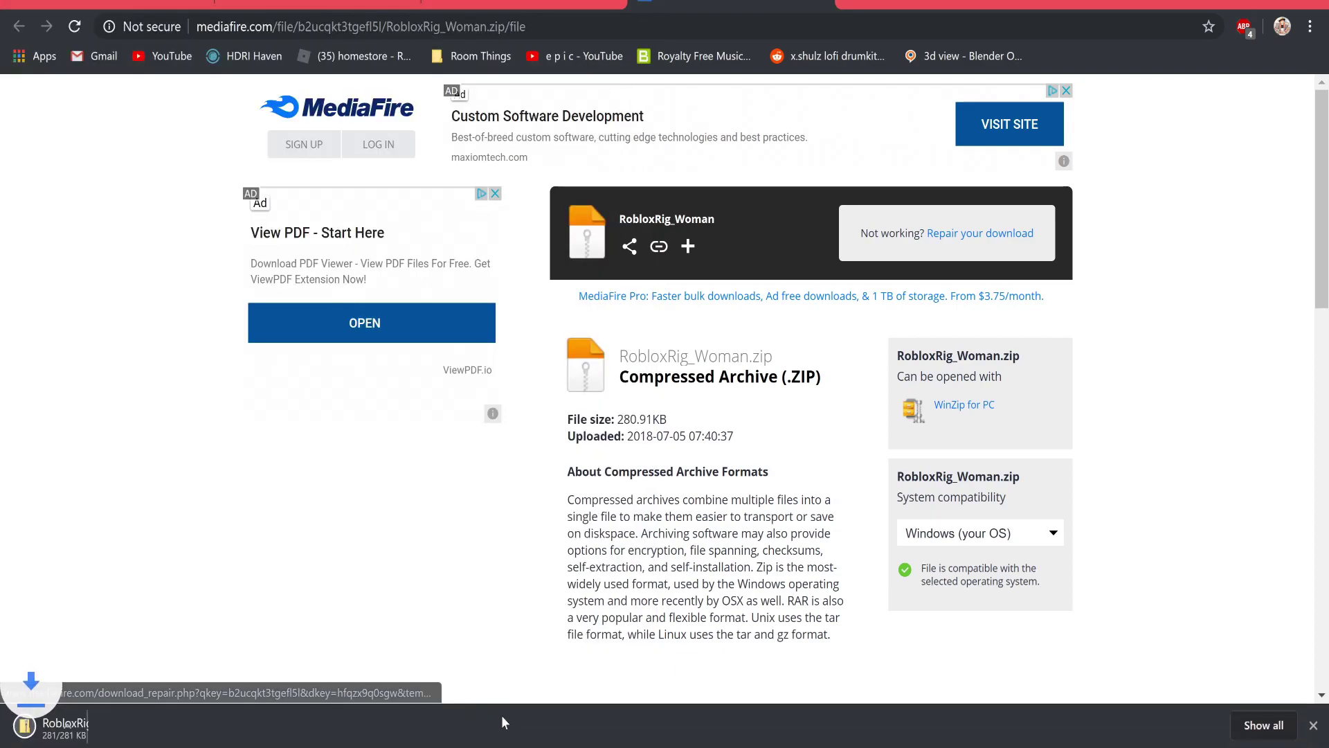
left_click(826, 1)
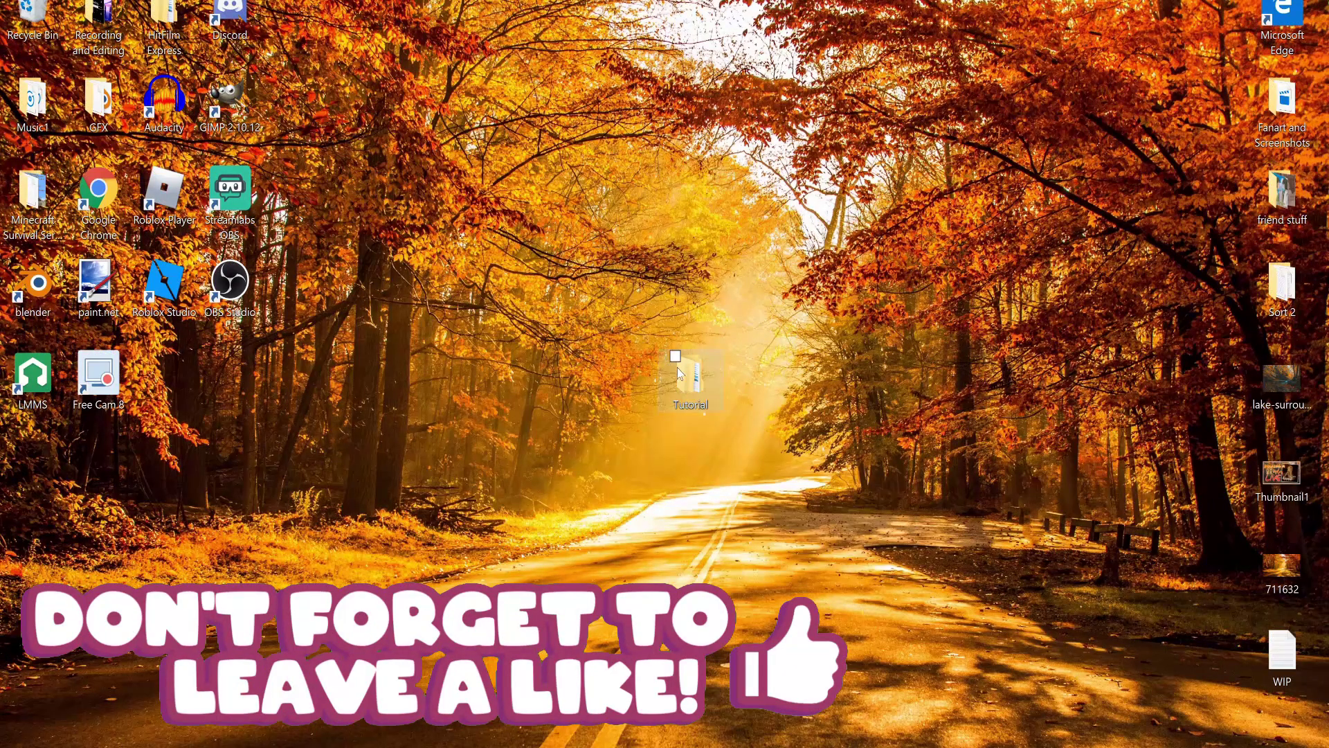
Open the RobloxRig_Woman zip's Rig folder and drag the Default Blender file onto the desktop.
double_click(677, 368)
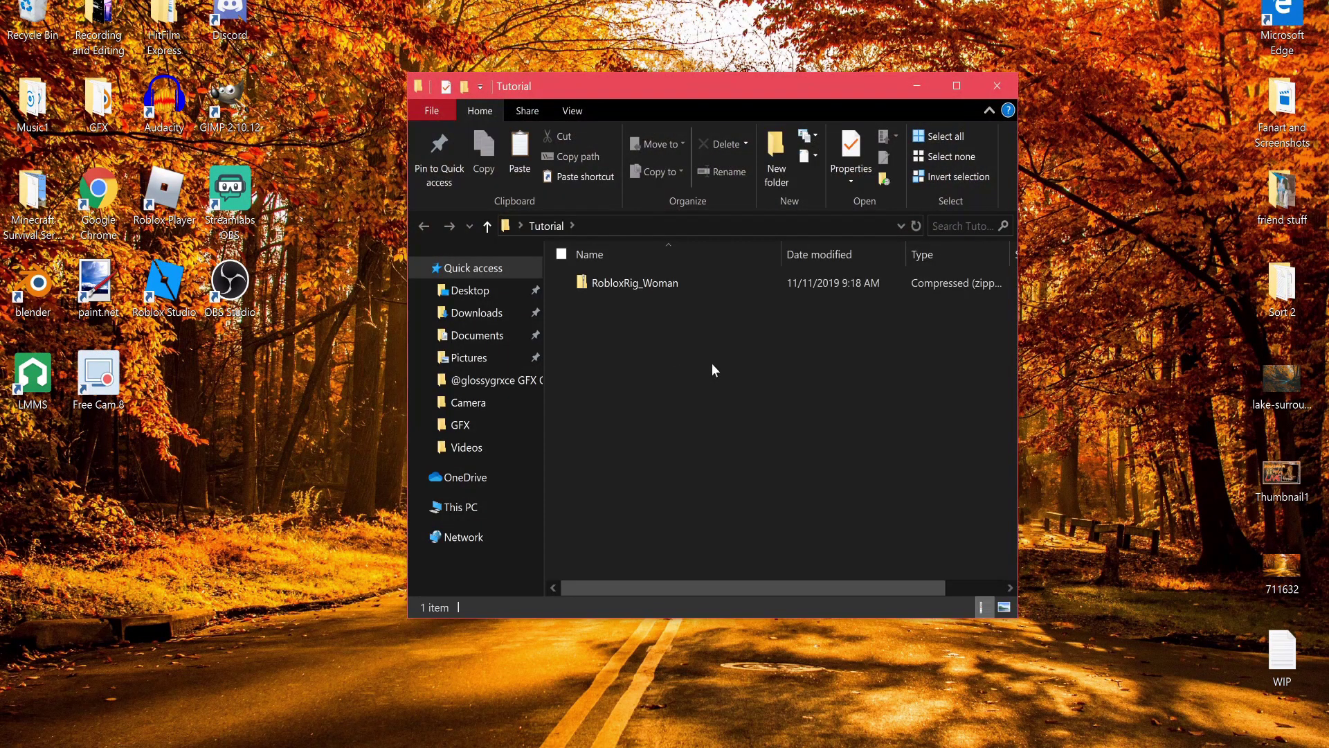
double_click(662, 284)
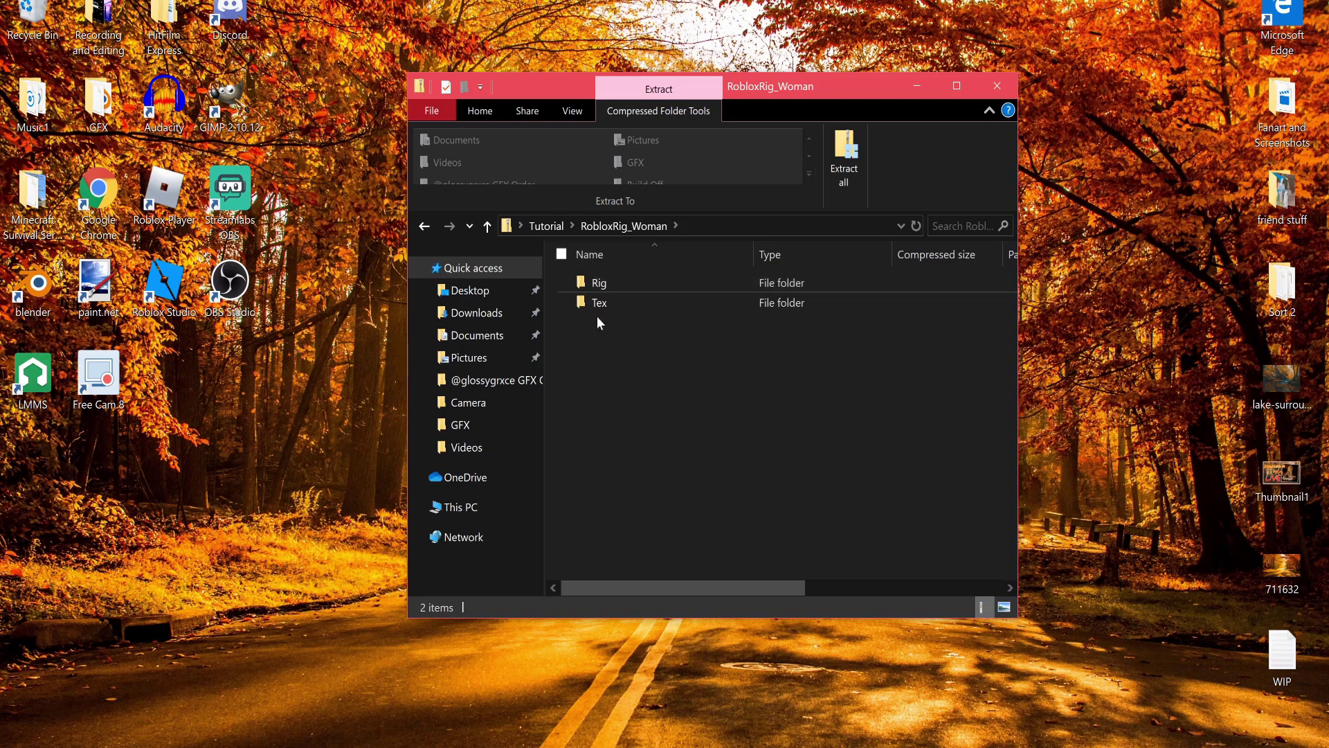
double_click(630, 285)
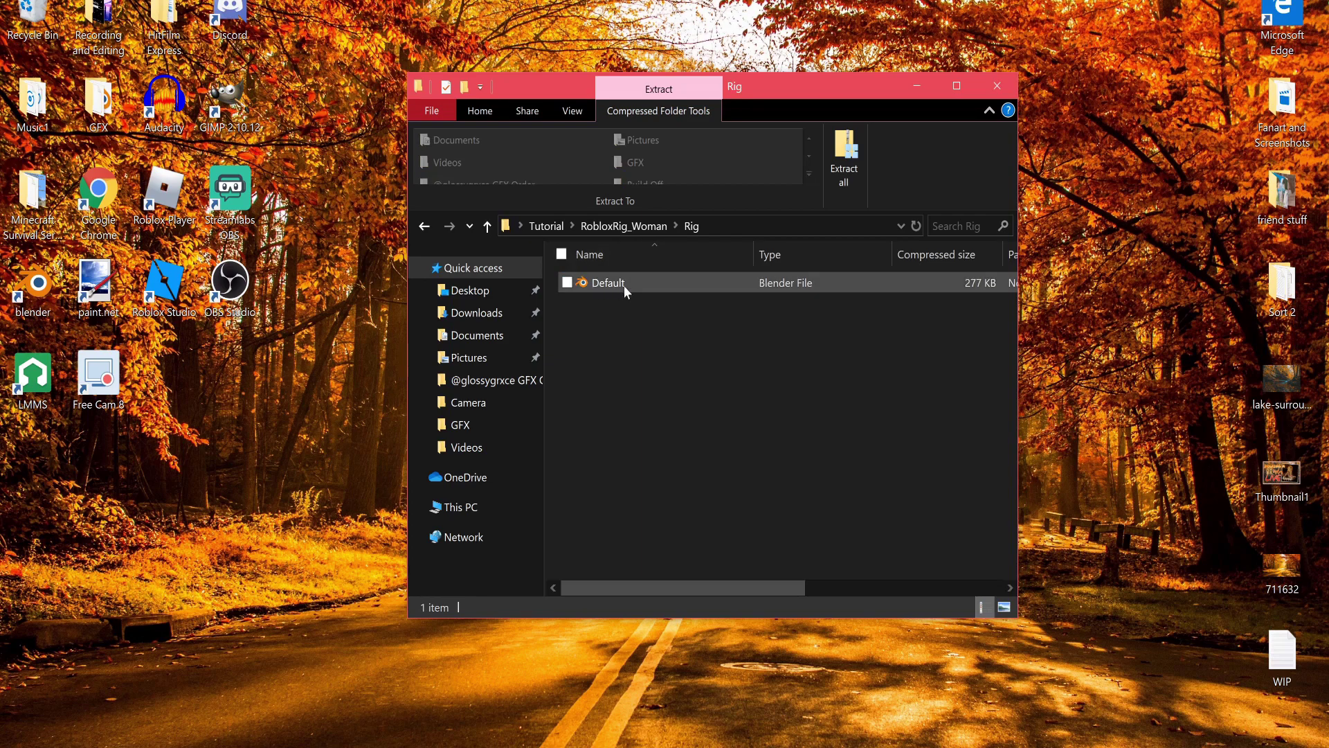
left_click_drag(624, 285, 310, 493)
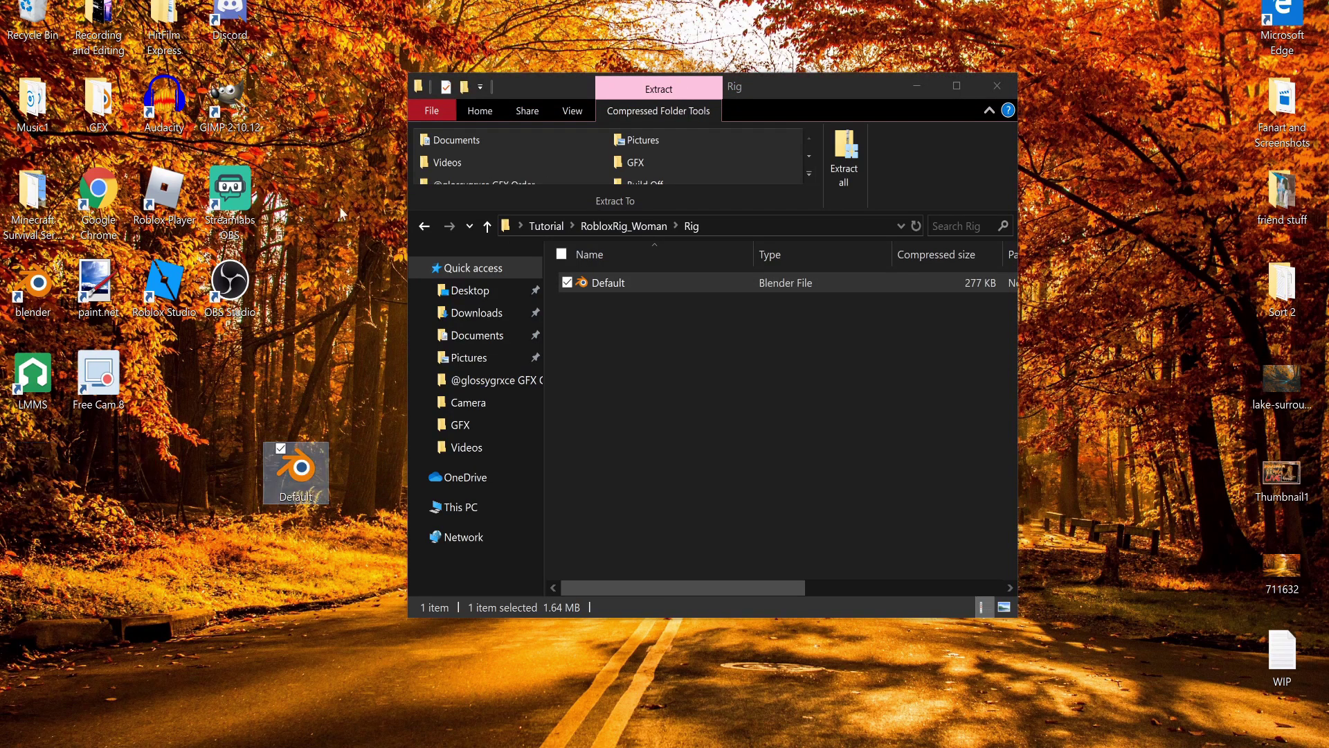
left_click(997, 86)
Delete the zip from Tutorial and move the Default Blender file into that folder.
double_click(696, 374)
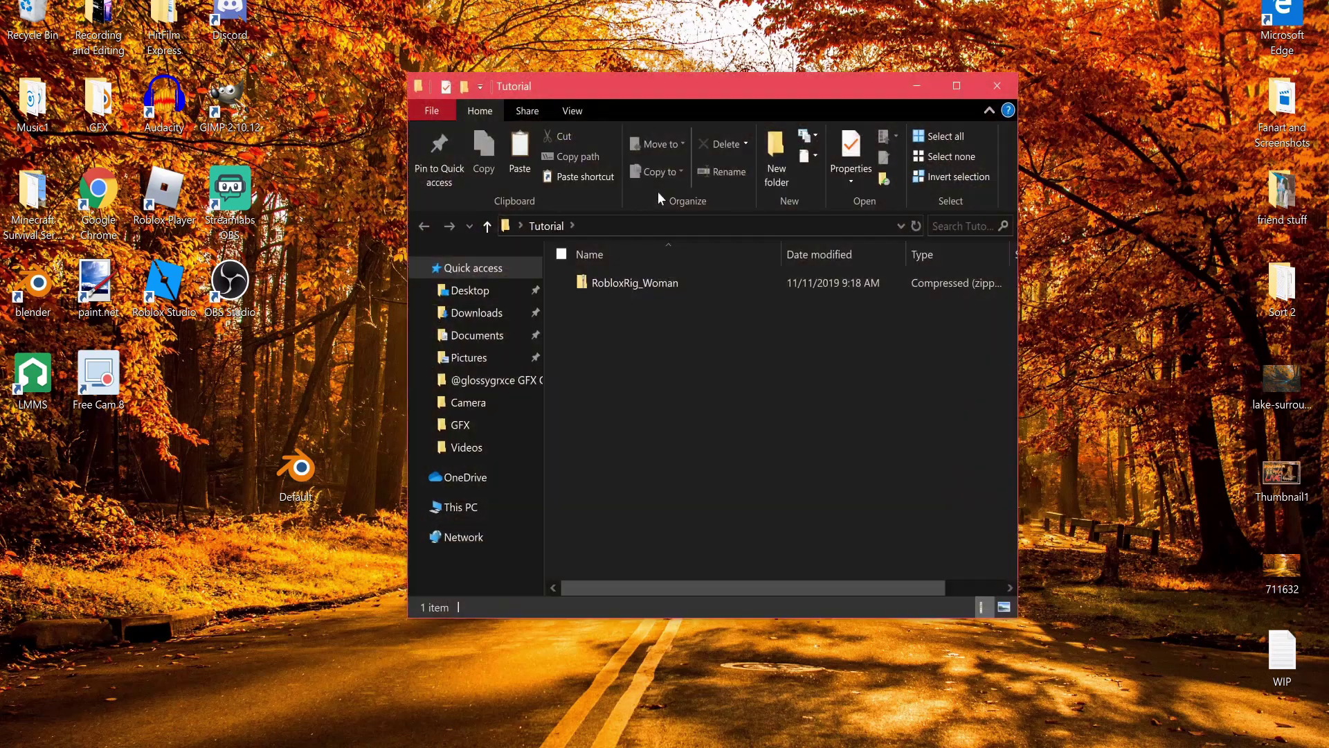
left_click(655, 284)
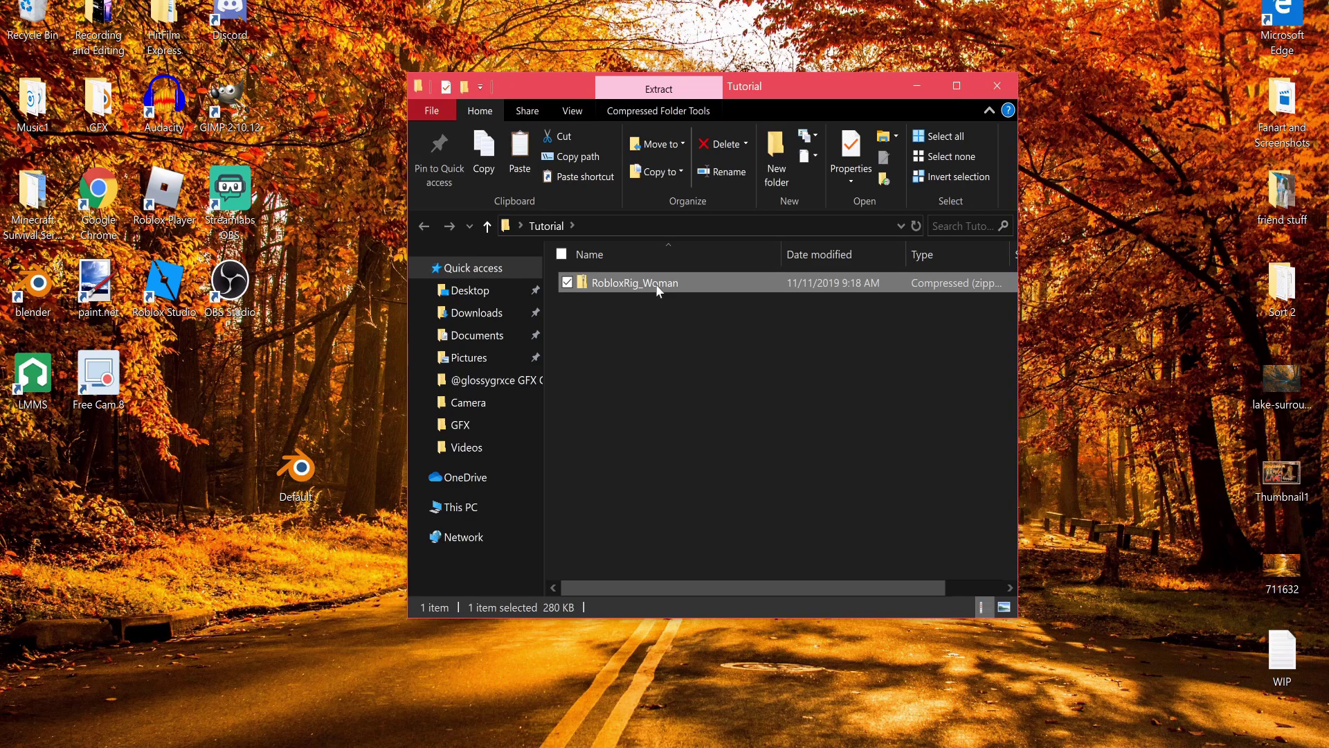
key("Delete")
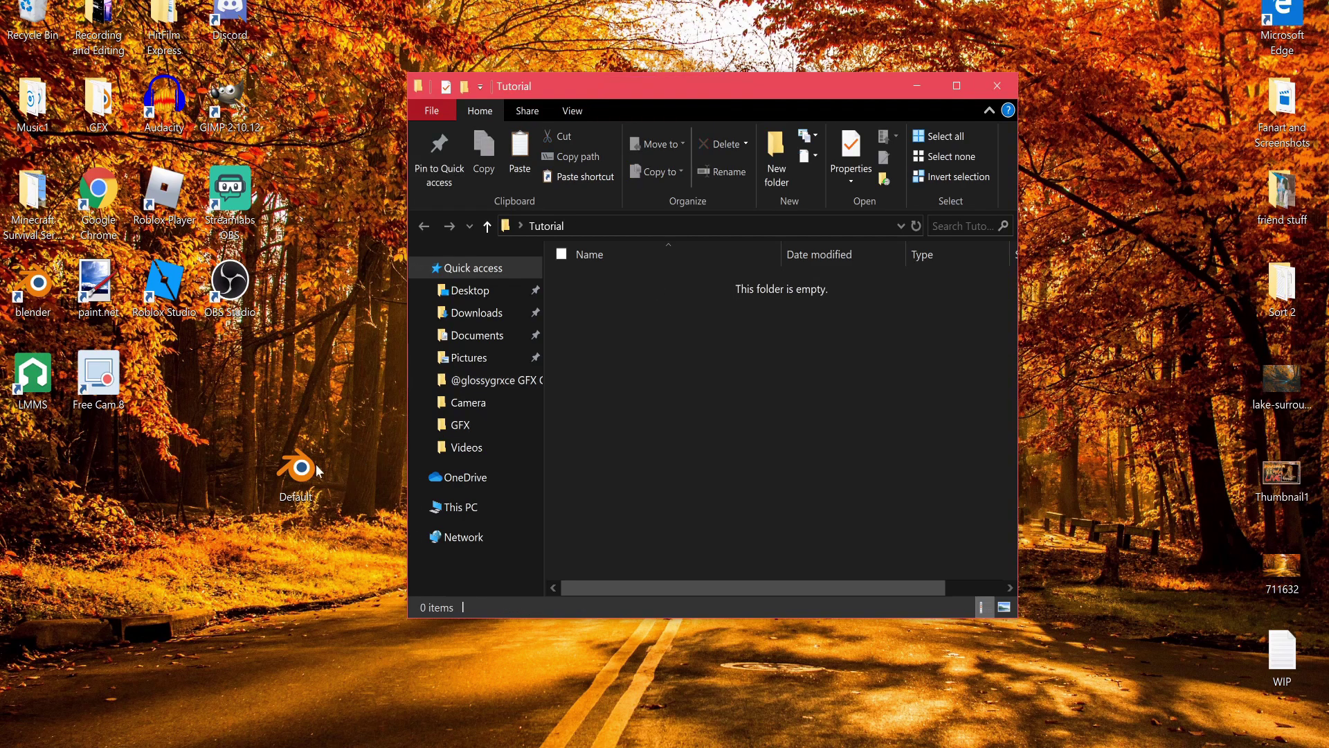
left_click_drag(317, 471, 623, 333)
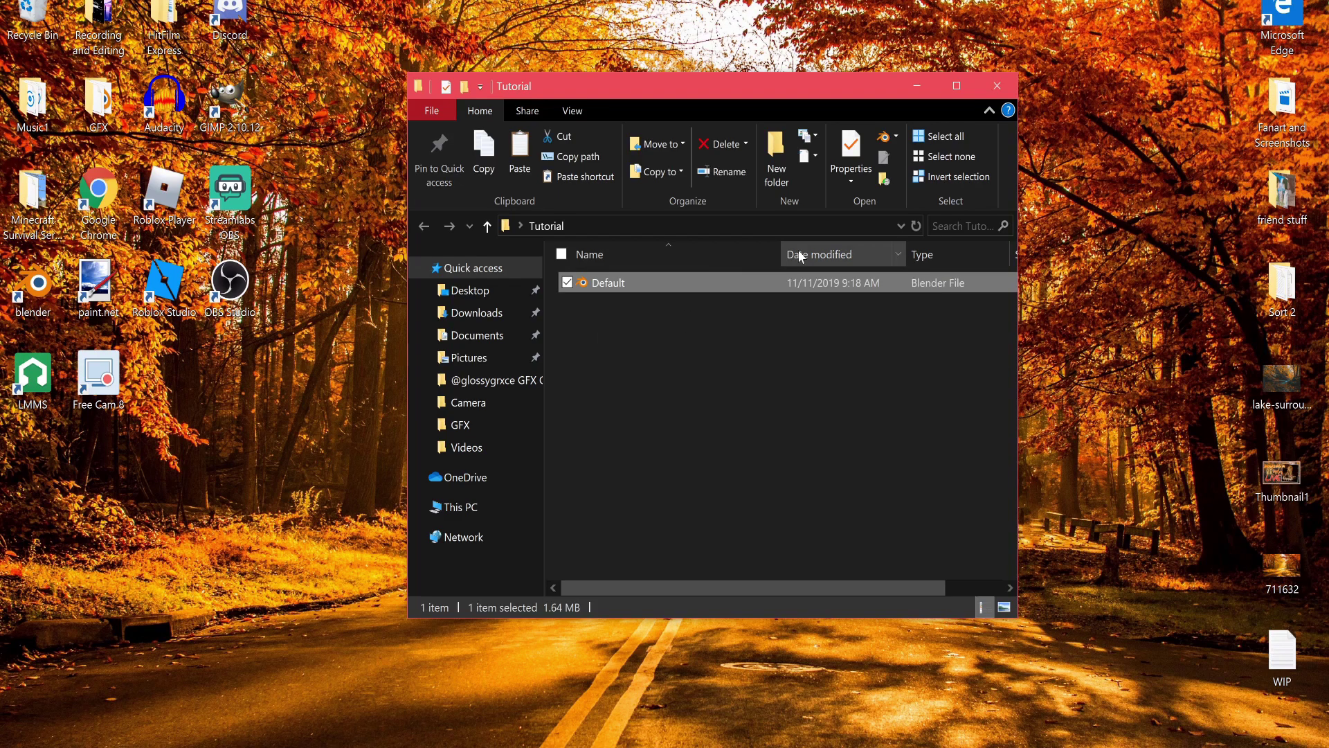
Rename the Default file to 'Woman Rig' and open it in Blender.
right_click(607, 283)
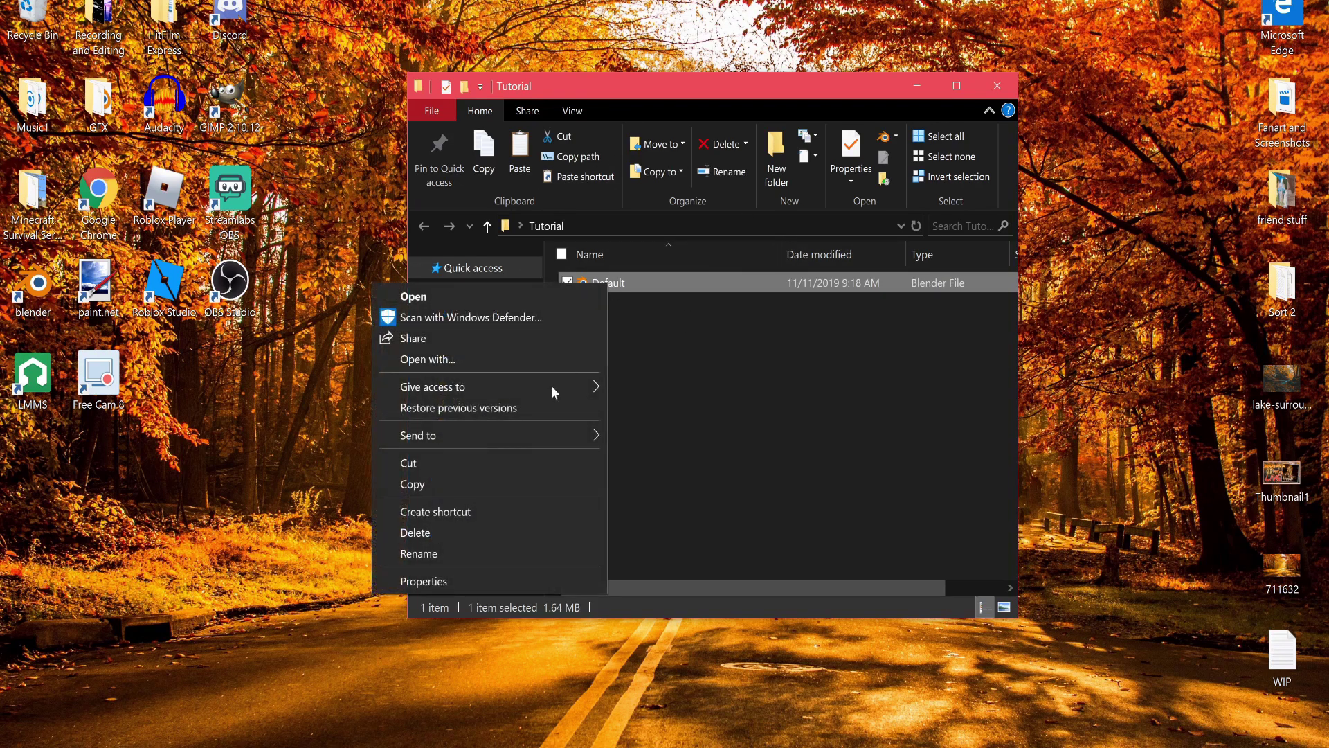
left_click(454, 551)
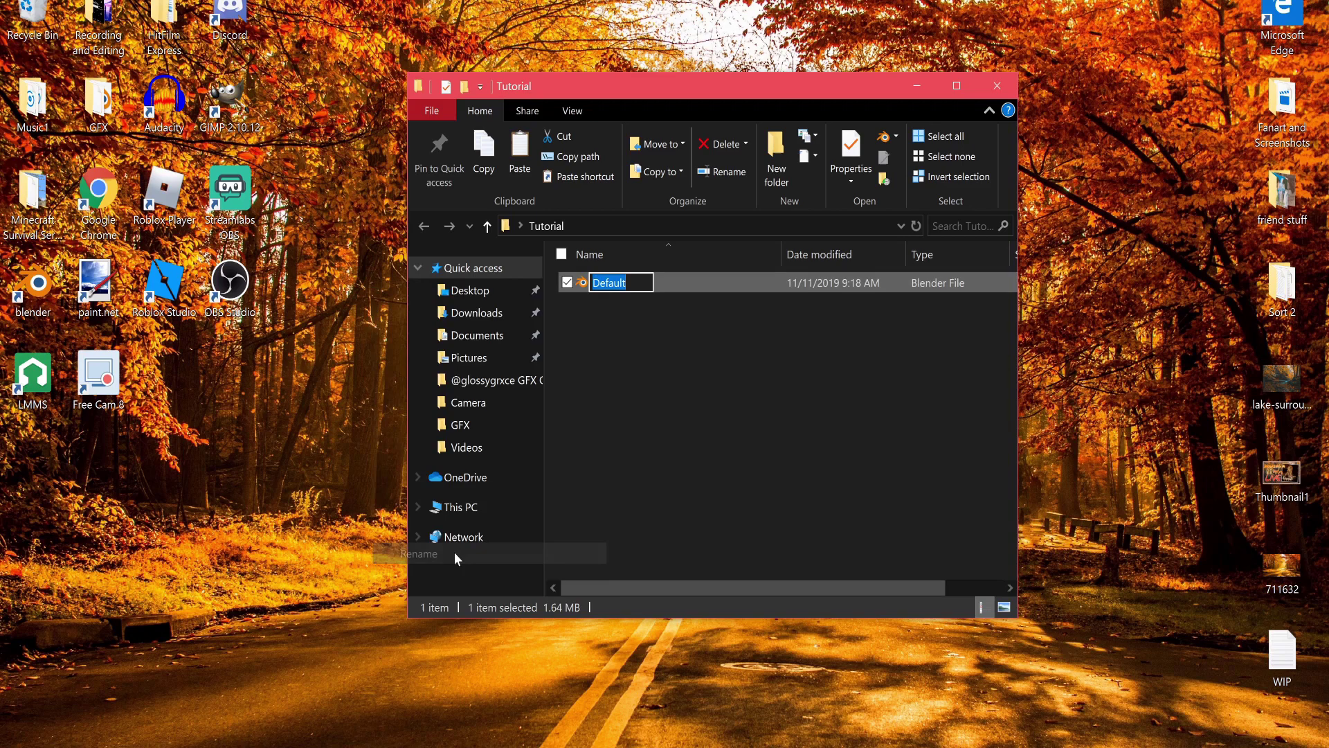
type("Woman Rig")
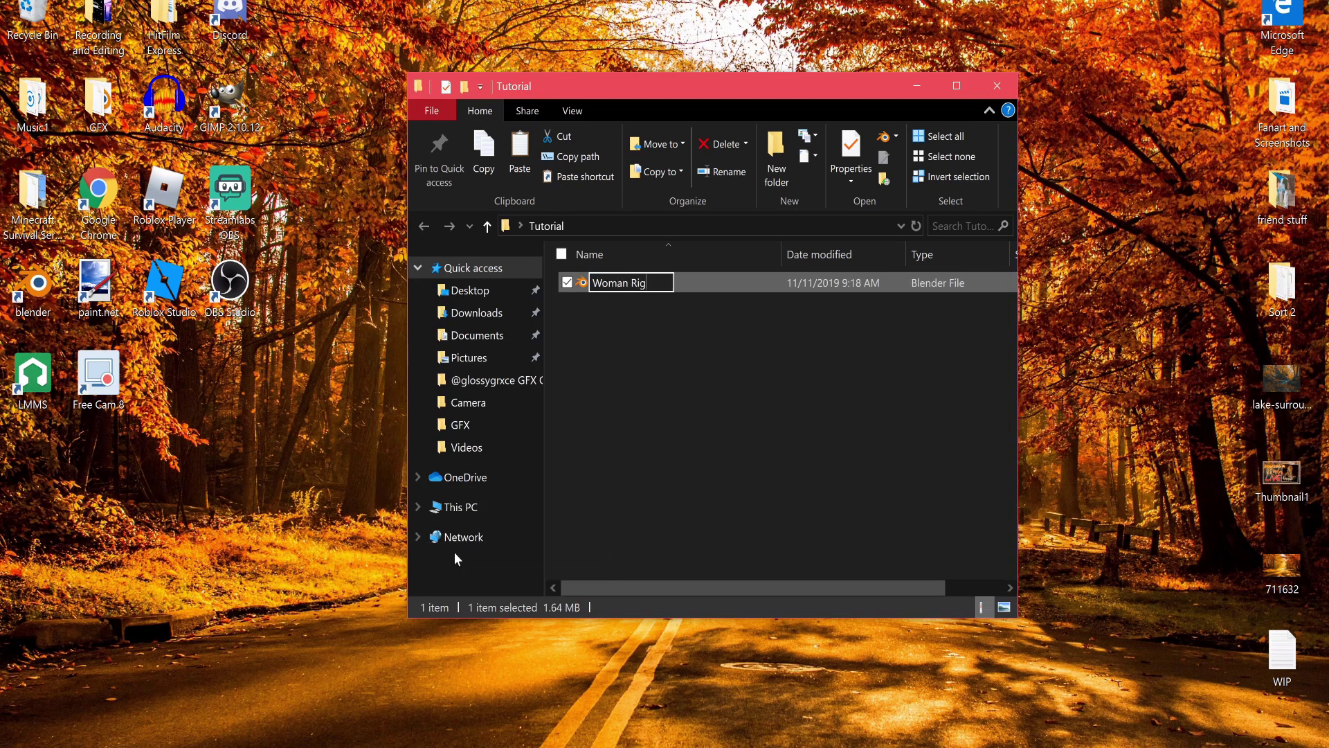
key("Return")
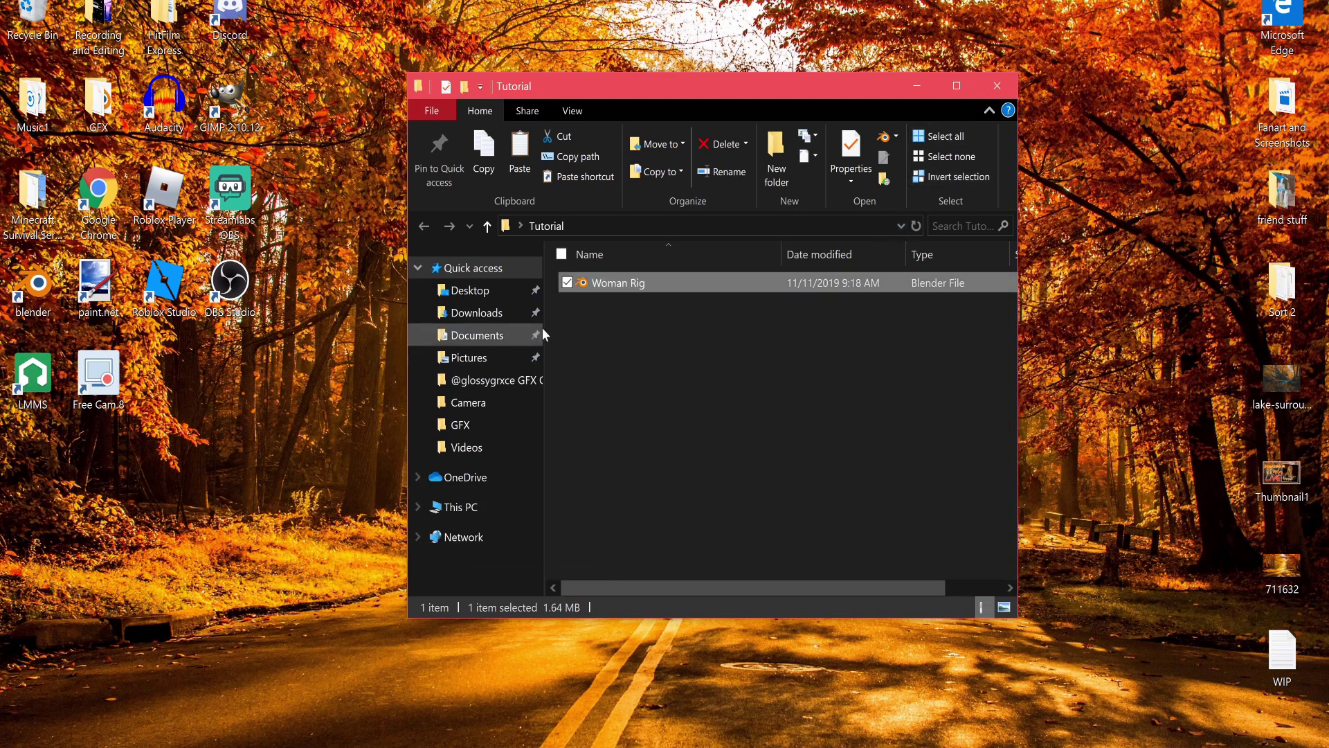
left_click(630, 295)
double_click(628, 290)
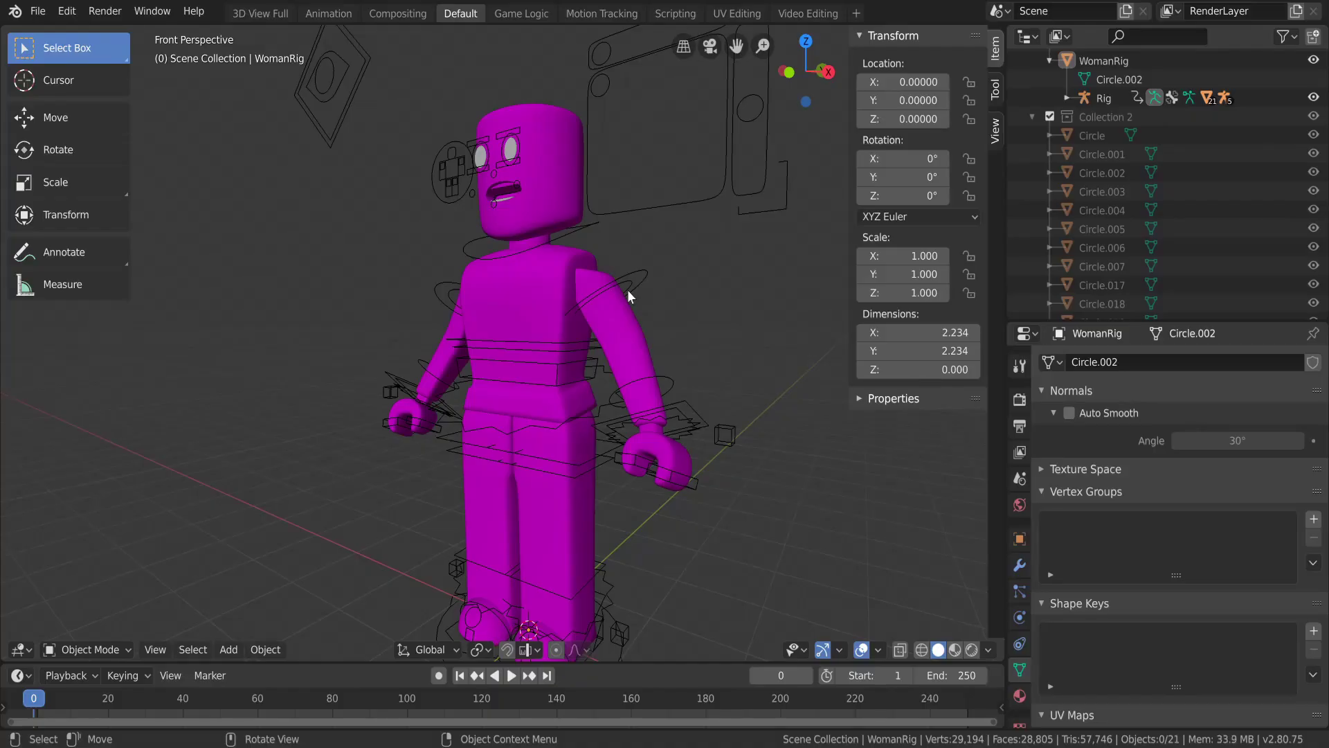
Fly the view back from the WomanRig character and widen the Outliner and Properties area.
key("shift+grave")
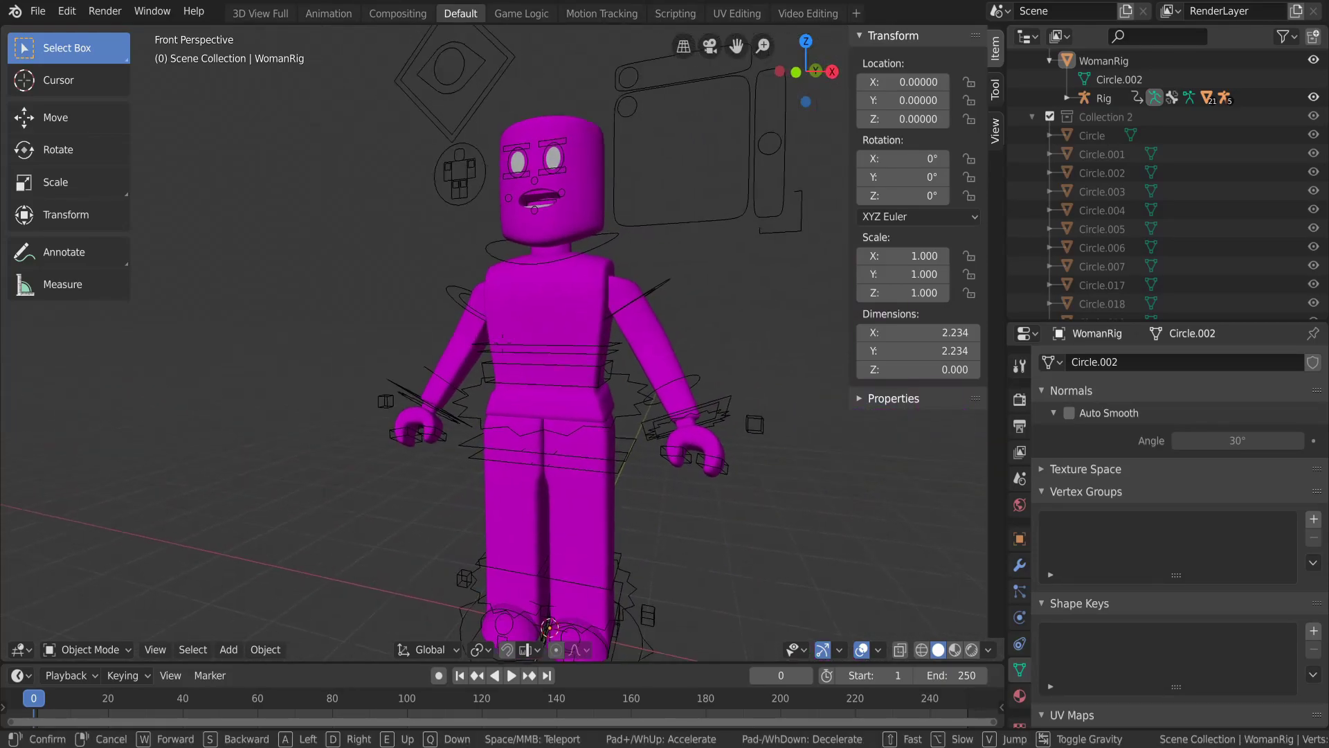
key("s")
left_click(503, 337)
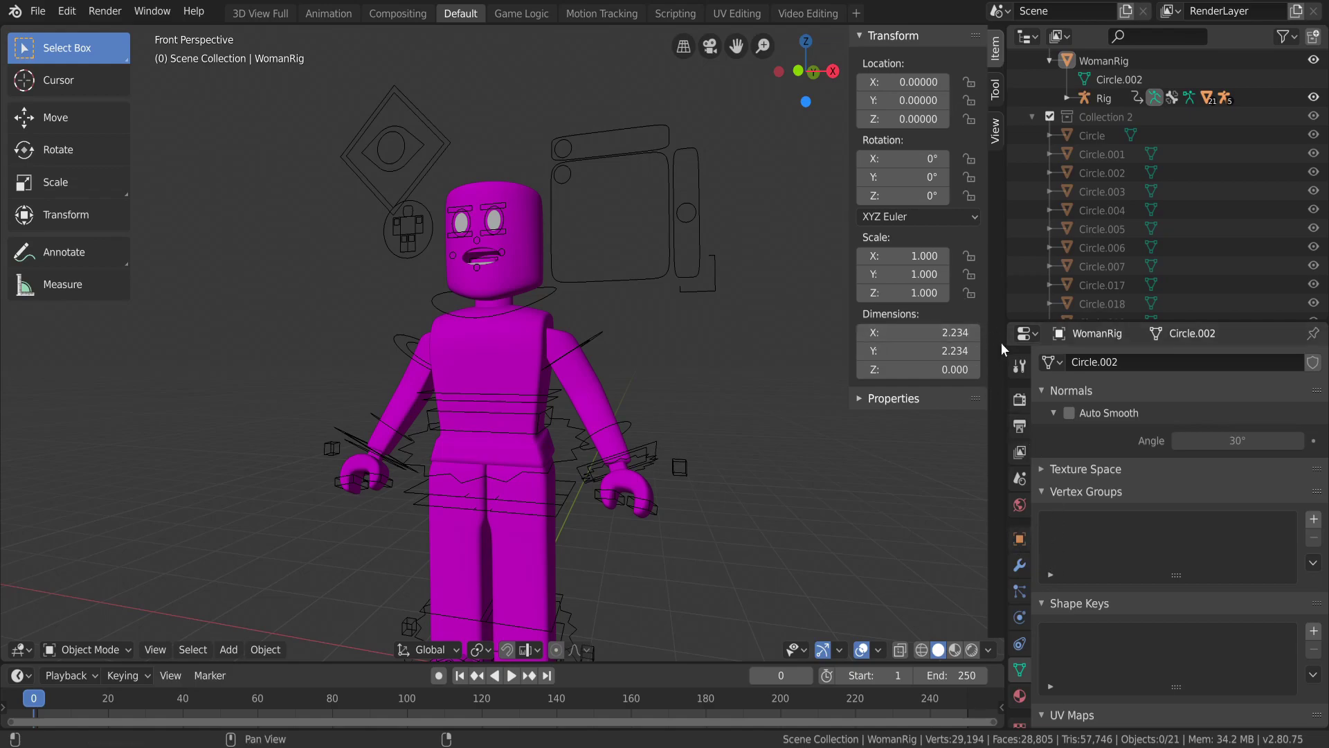
left_click_drag(1011, 347, 817, 348)
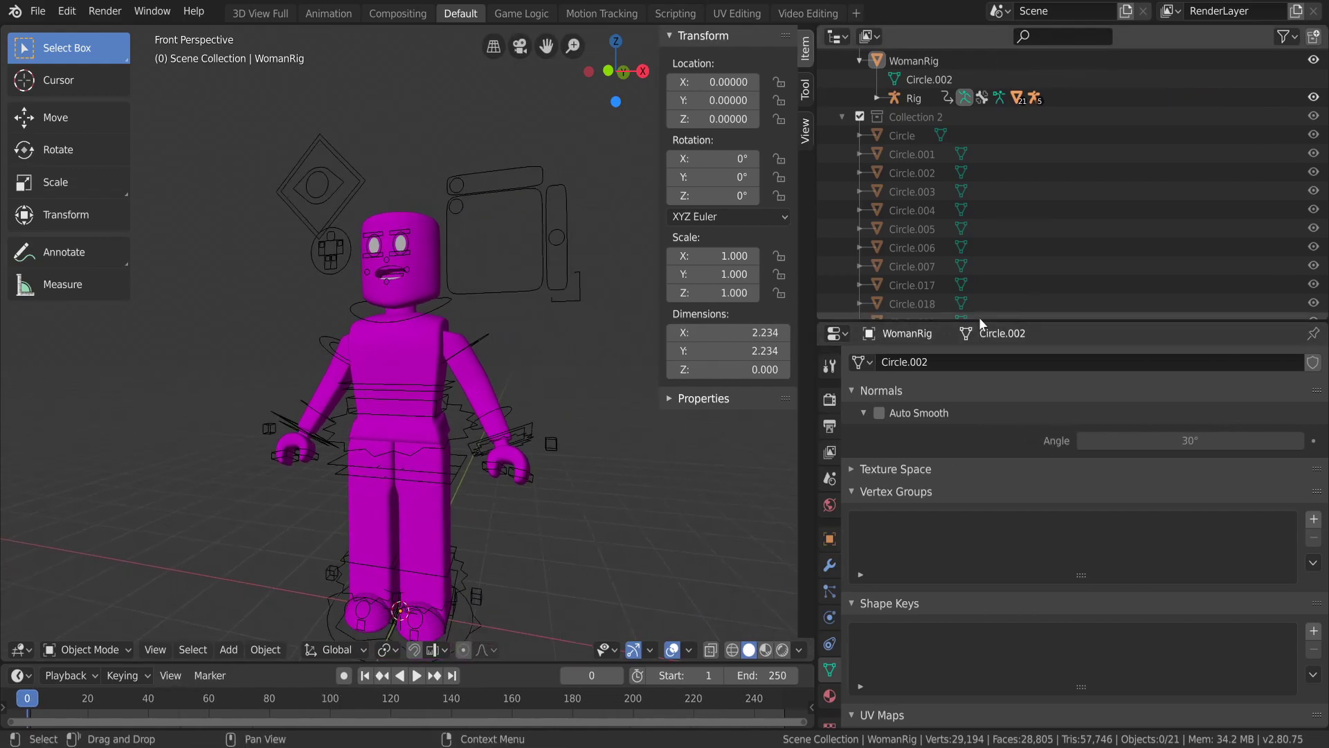
In Output properties, set File Format to PNG with RGBA colour.
left_click_drag(981, 321, 987, 51)
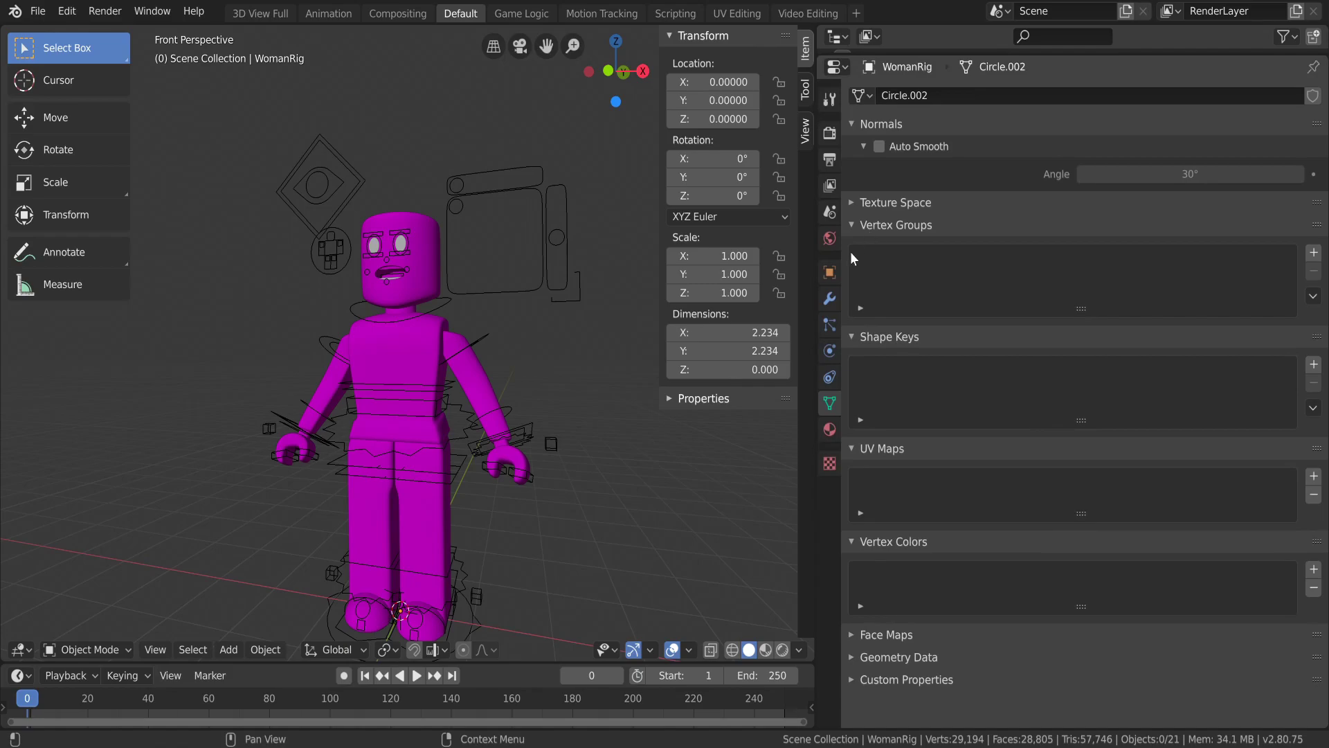
left_click(838, 153)
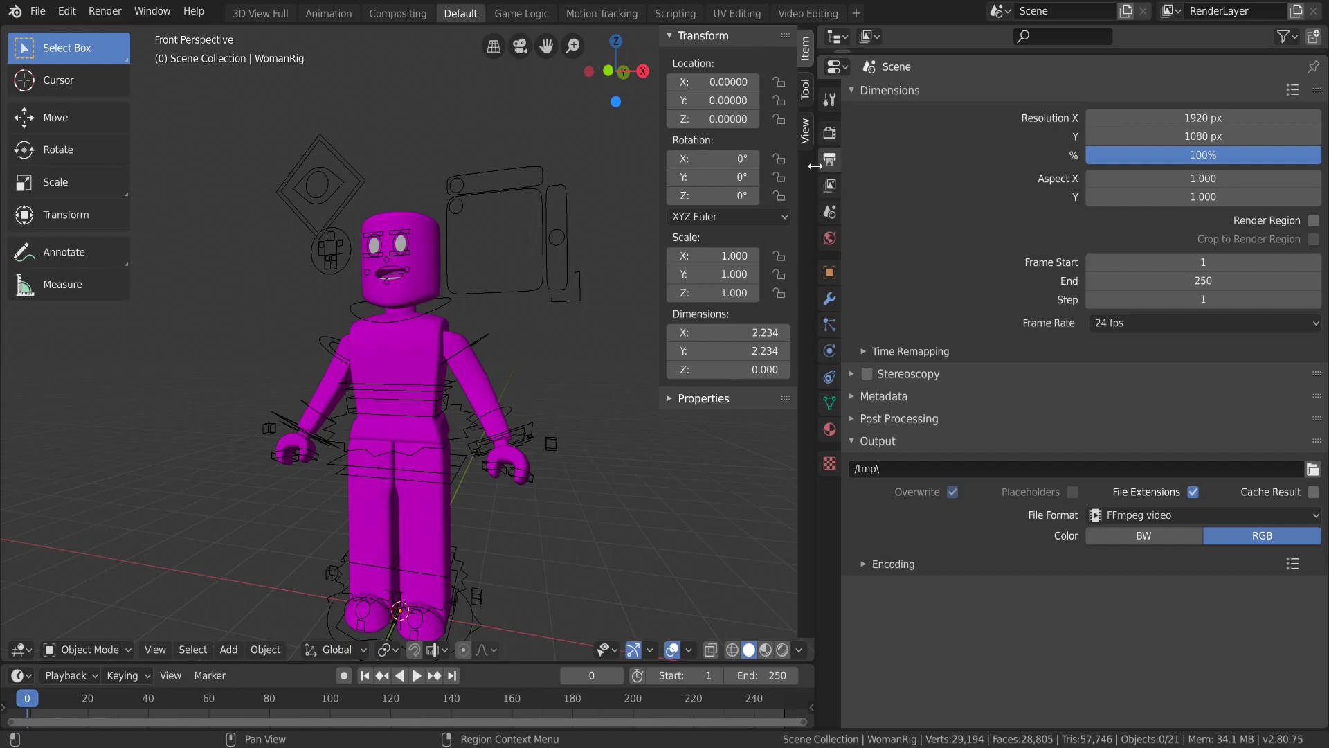
left_click(857, 440)
left_click(854, 441)
left_click(1125, 520)
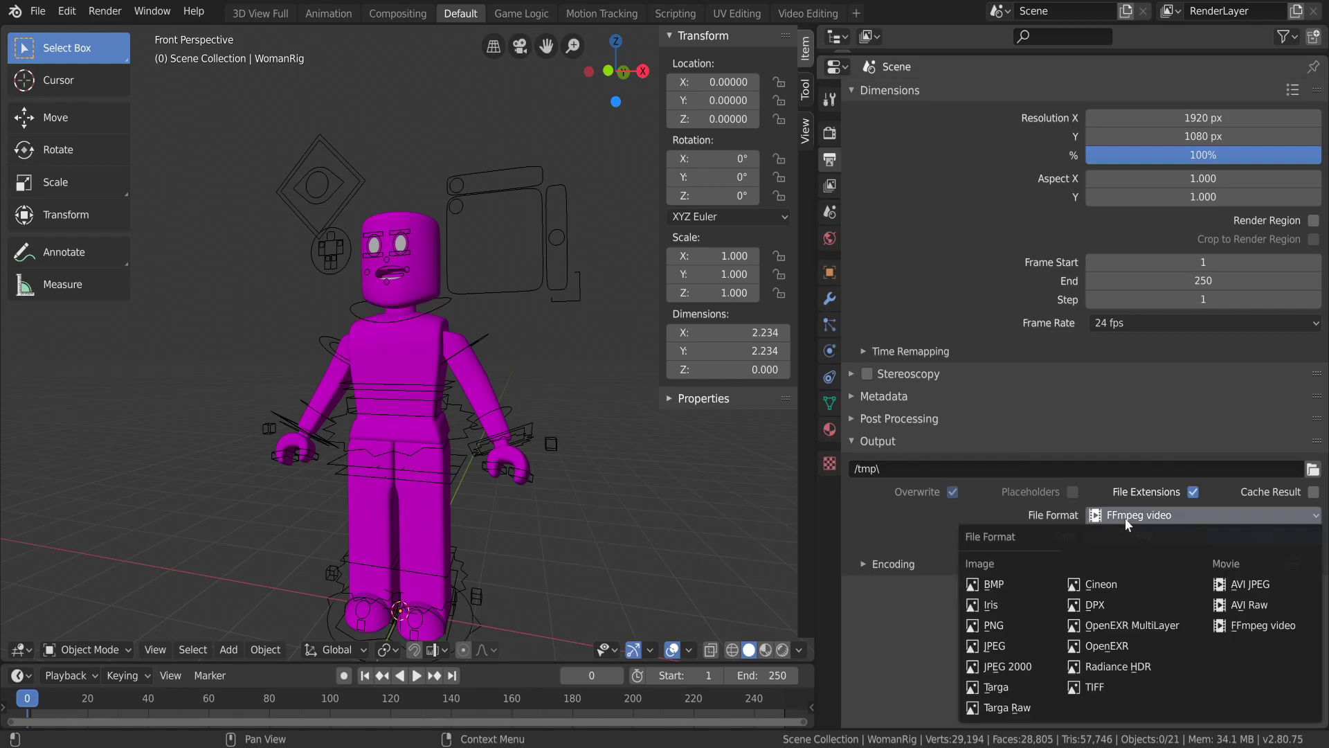
left_click(998, 627)
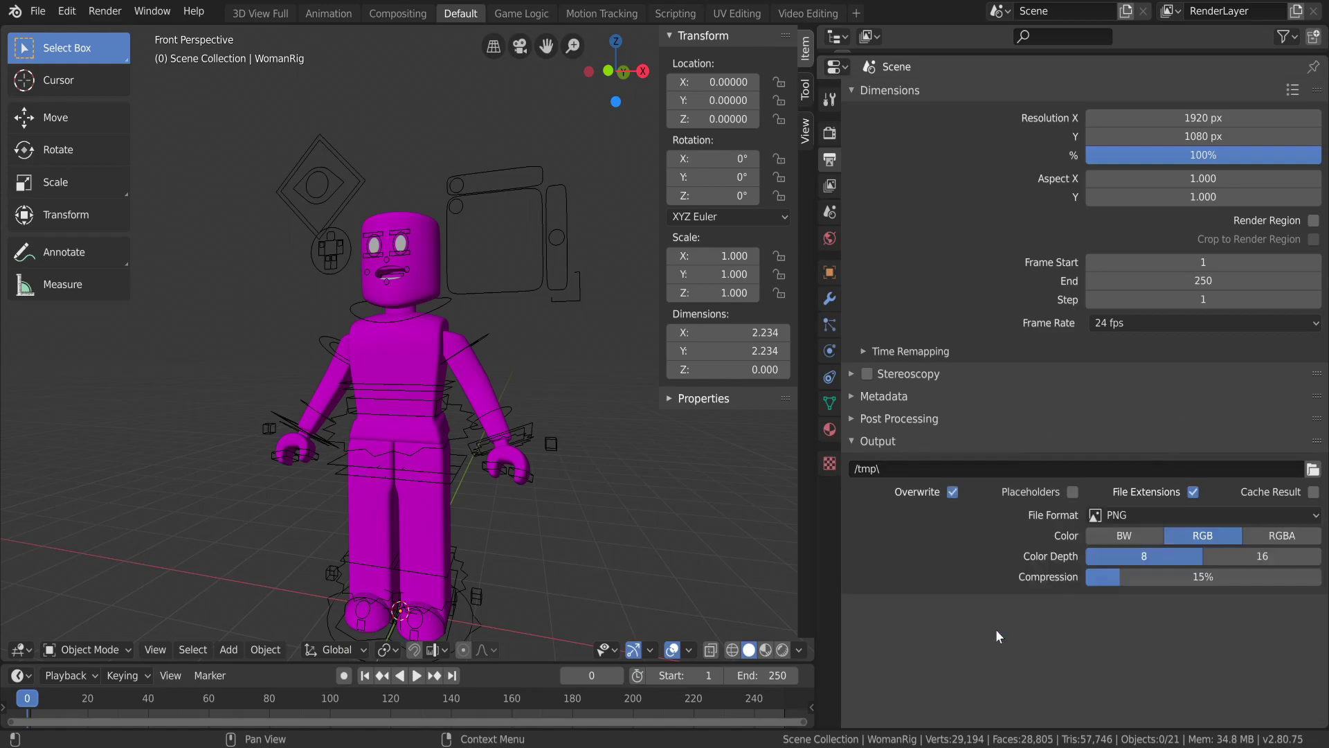
left_click(1272, 537)
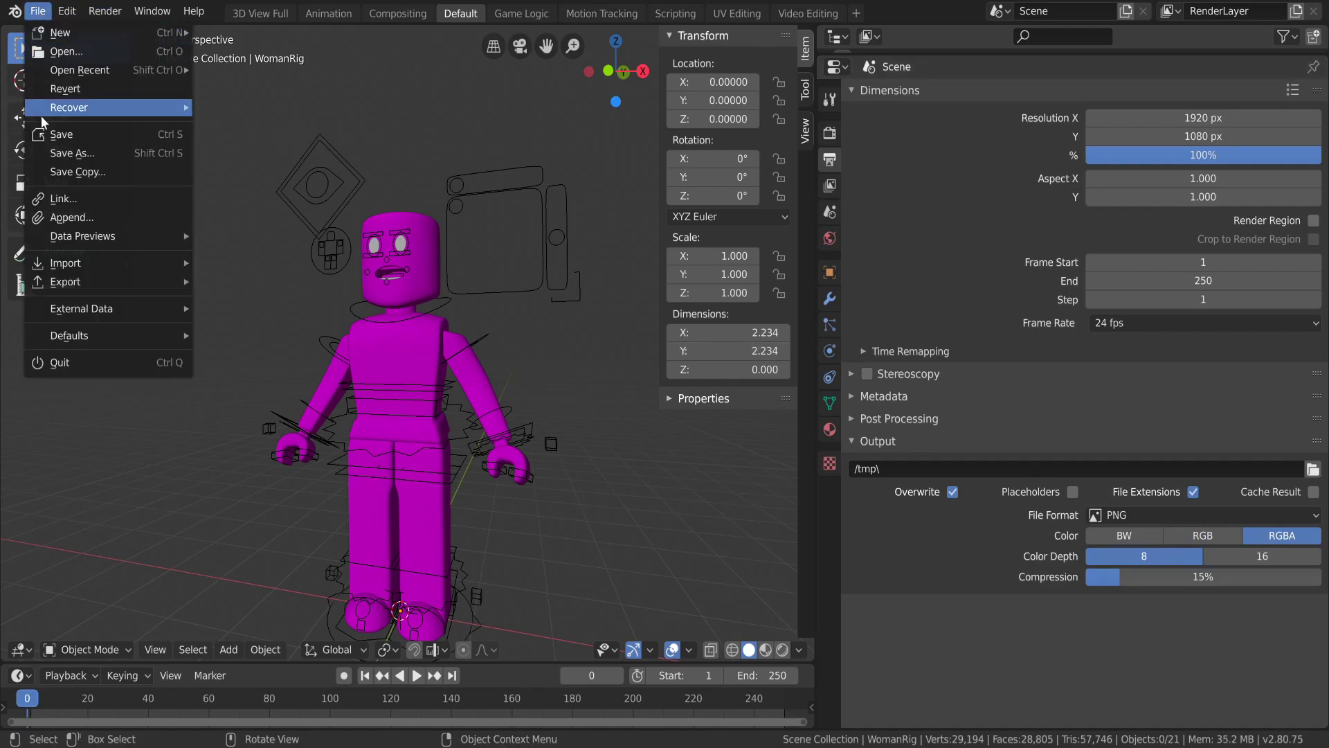
Collapse the Output panel and drag the border right to widen the 3D viewport.
key("Escape")
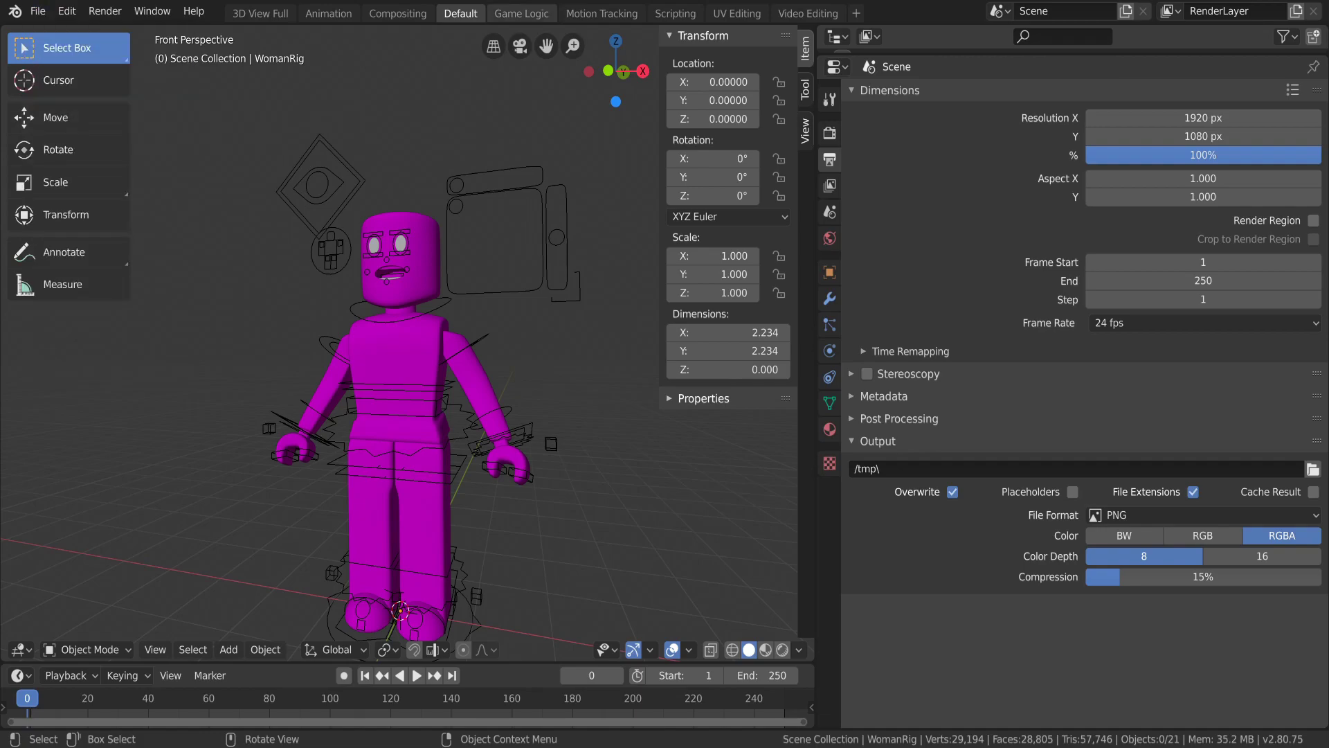
left_click(851, 441)
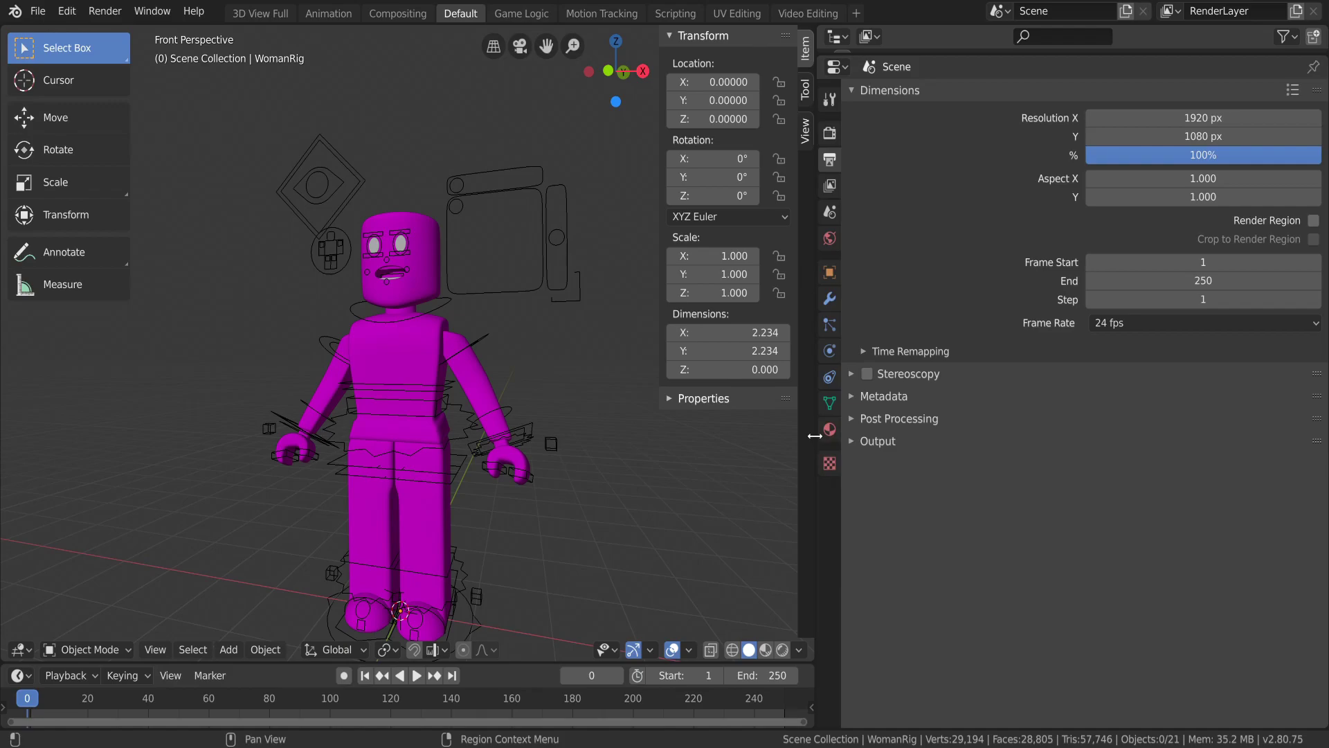
left_click_drag(818, 450, 1057, 451)
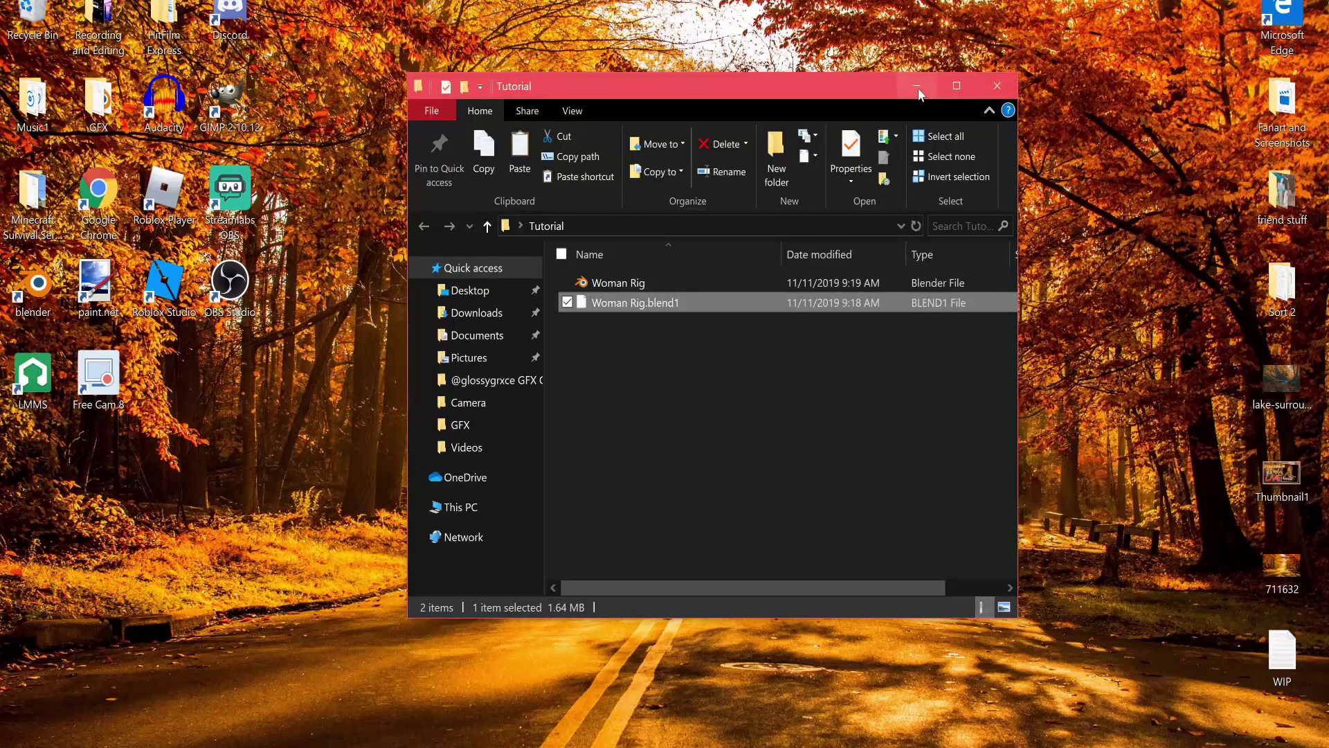
Minimize the Tutorial File Explorer window.
left_click(919, 90)
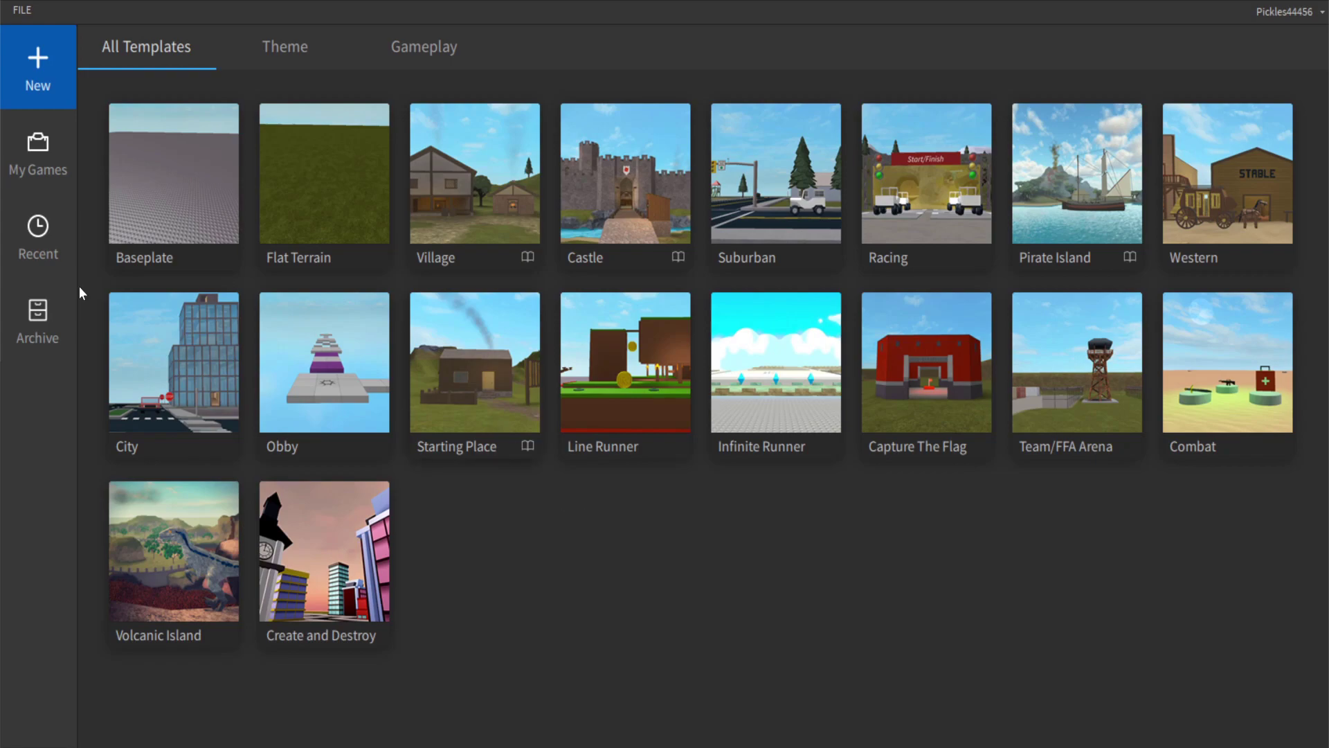
Open a new place from the Baseplate template.
left_click(158, 245)
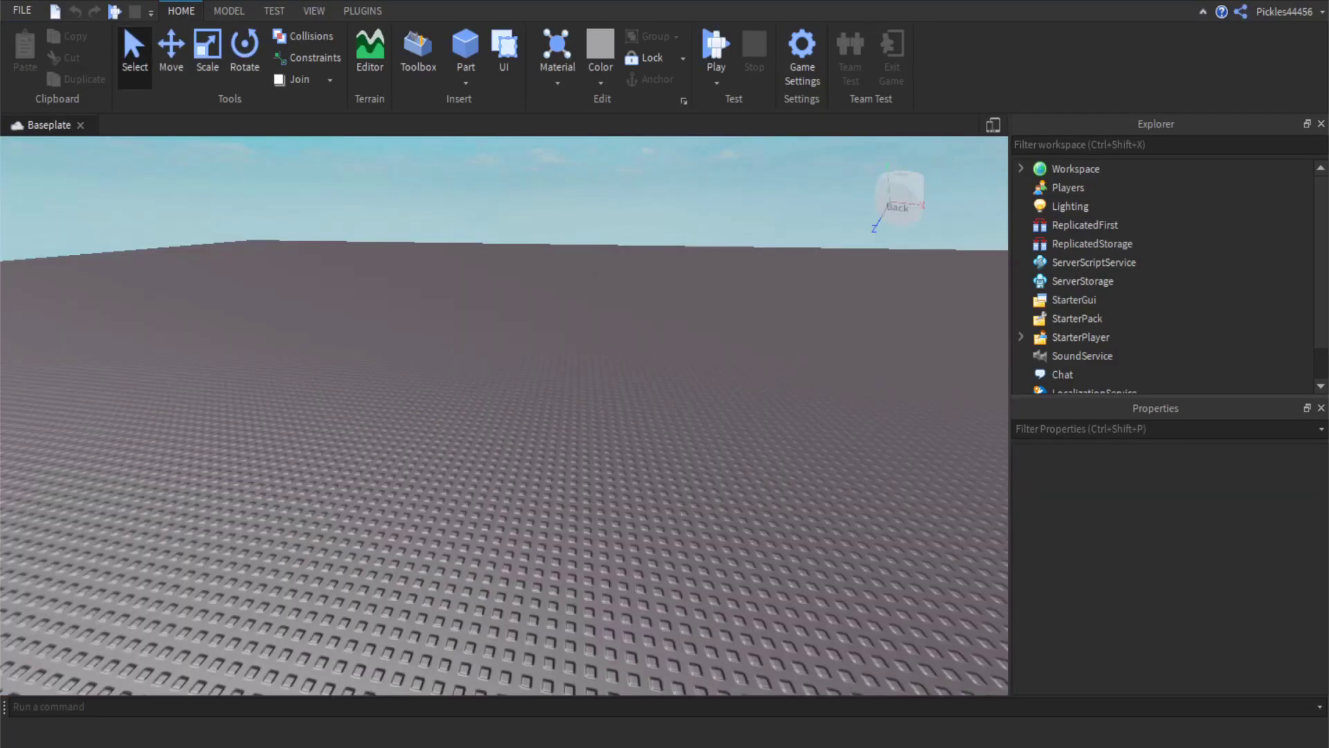
Load the avatar by username with the Load Character plugin, spawn it as R6, and focus on it.
left_click(363, 11)
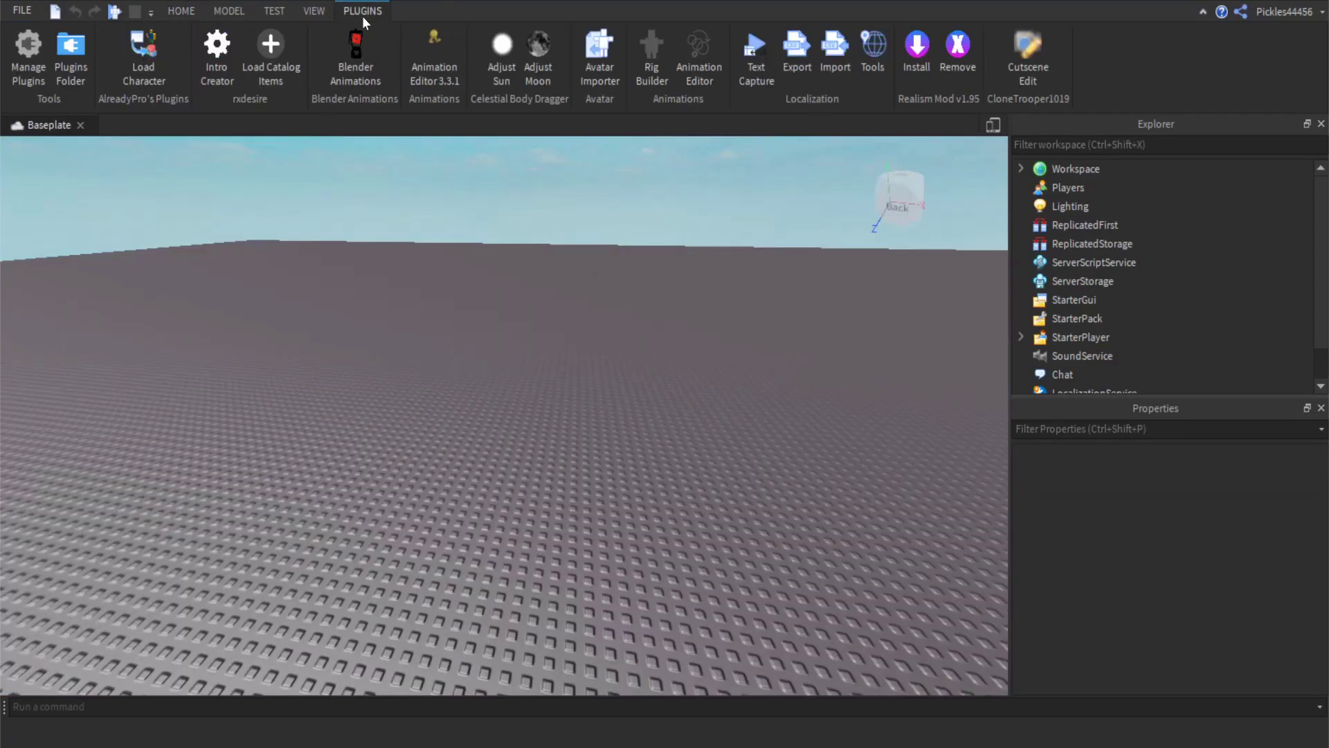
left_click(139, 56)
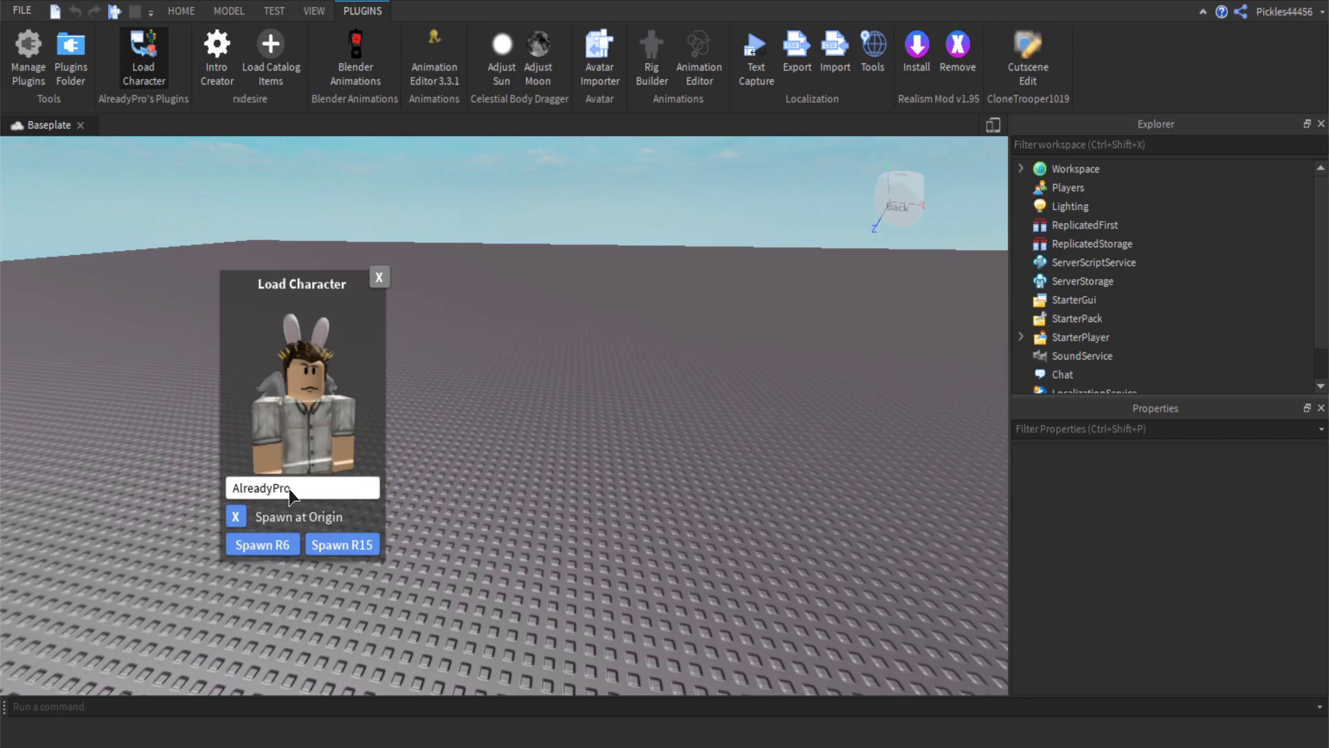
left_click(315, 483)
key("BackSpace")
key("BackSpace")
key("BackSpace")
key("BackSpace")
key("BackSpace")
key("BackSpace")
key("BackSpace")
key("BackSpace")
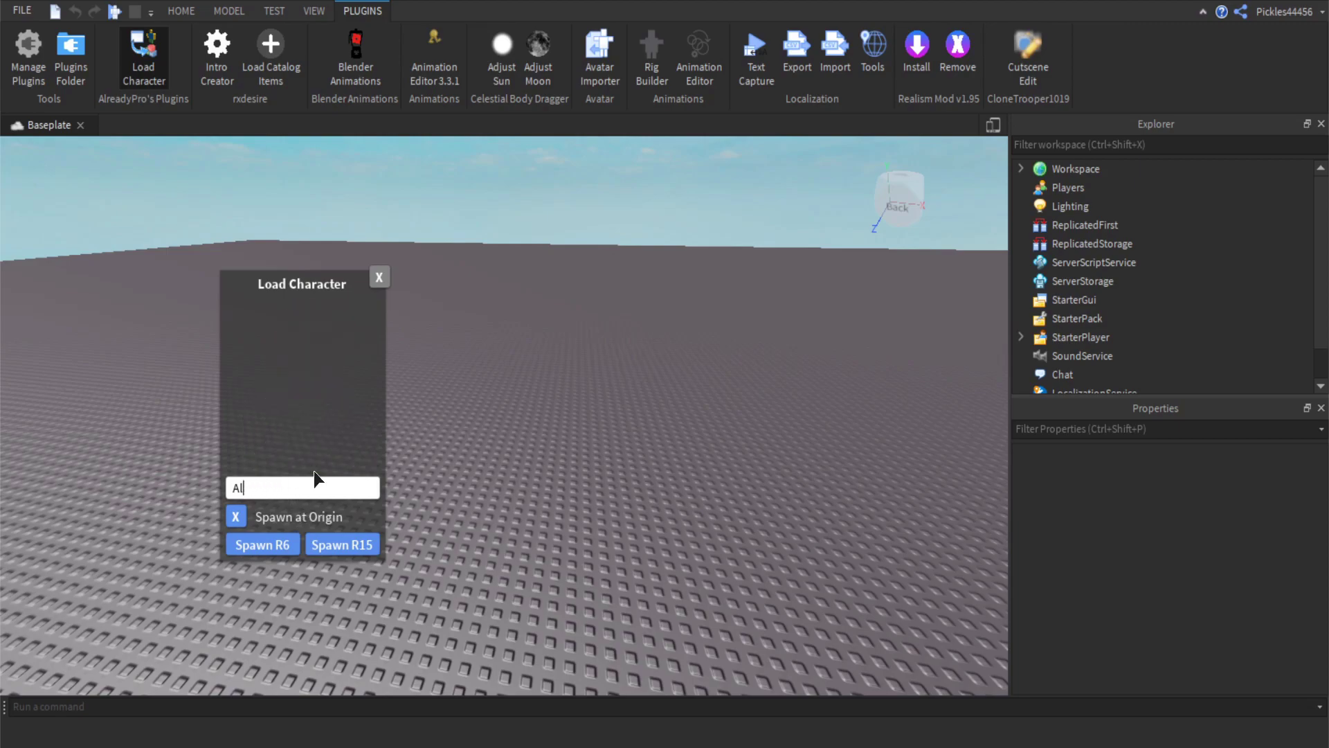
key("BackSpace")
key("BackSpace")
type("N")
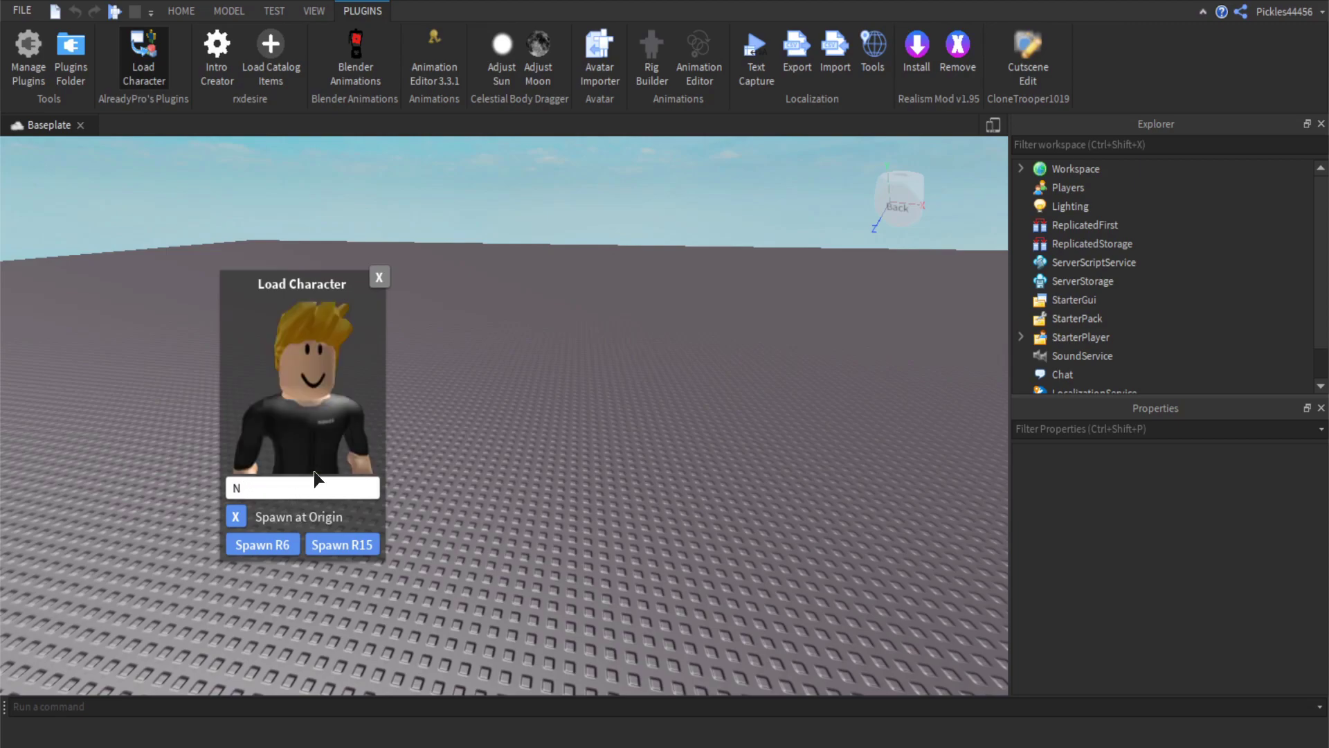
type("xnaRblx")
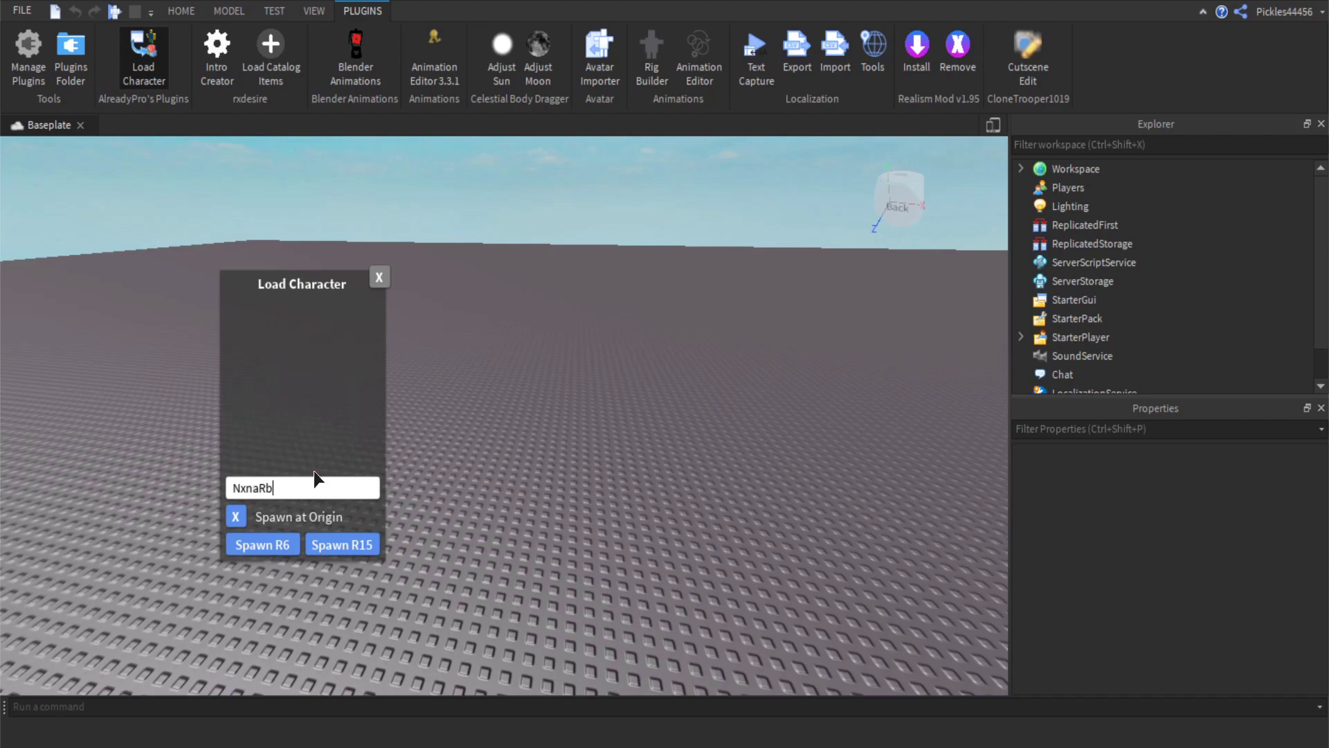
left_click(272, 545)
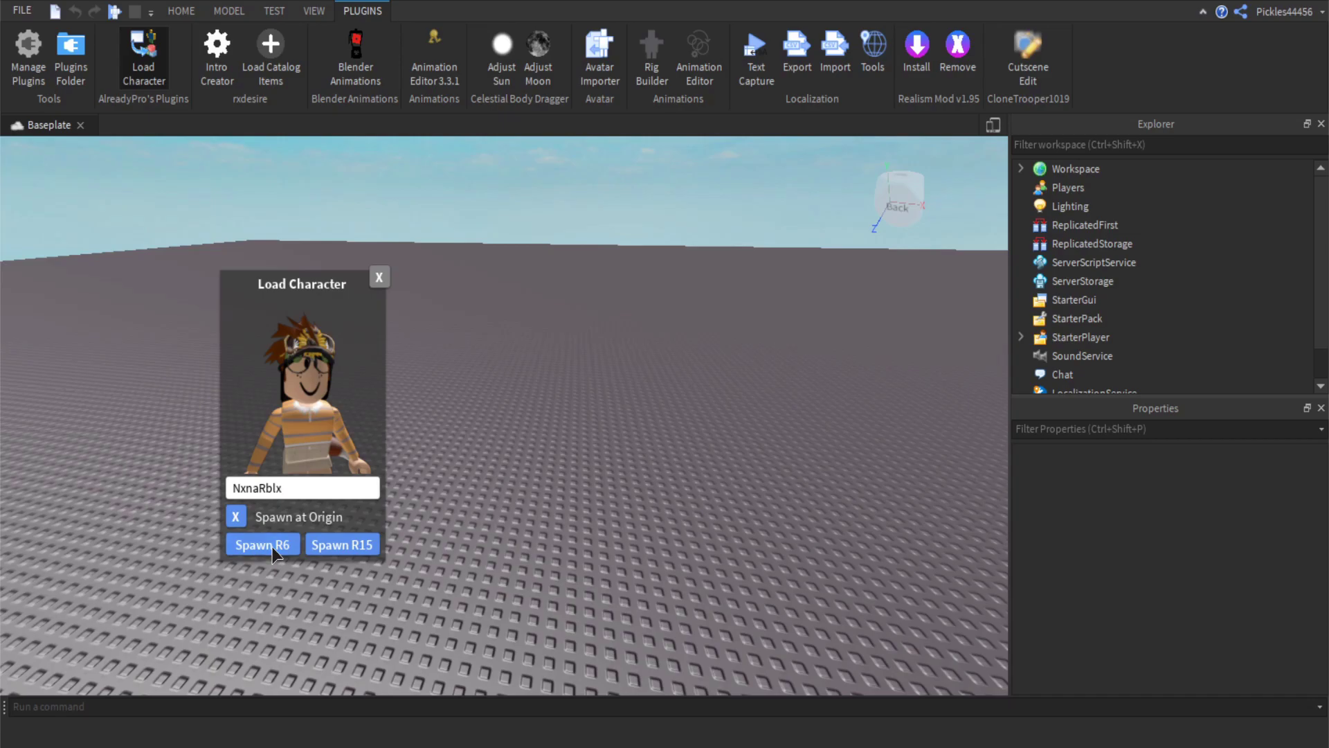
left_click(380, 280)
key("f")
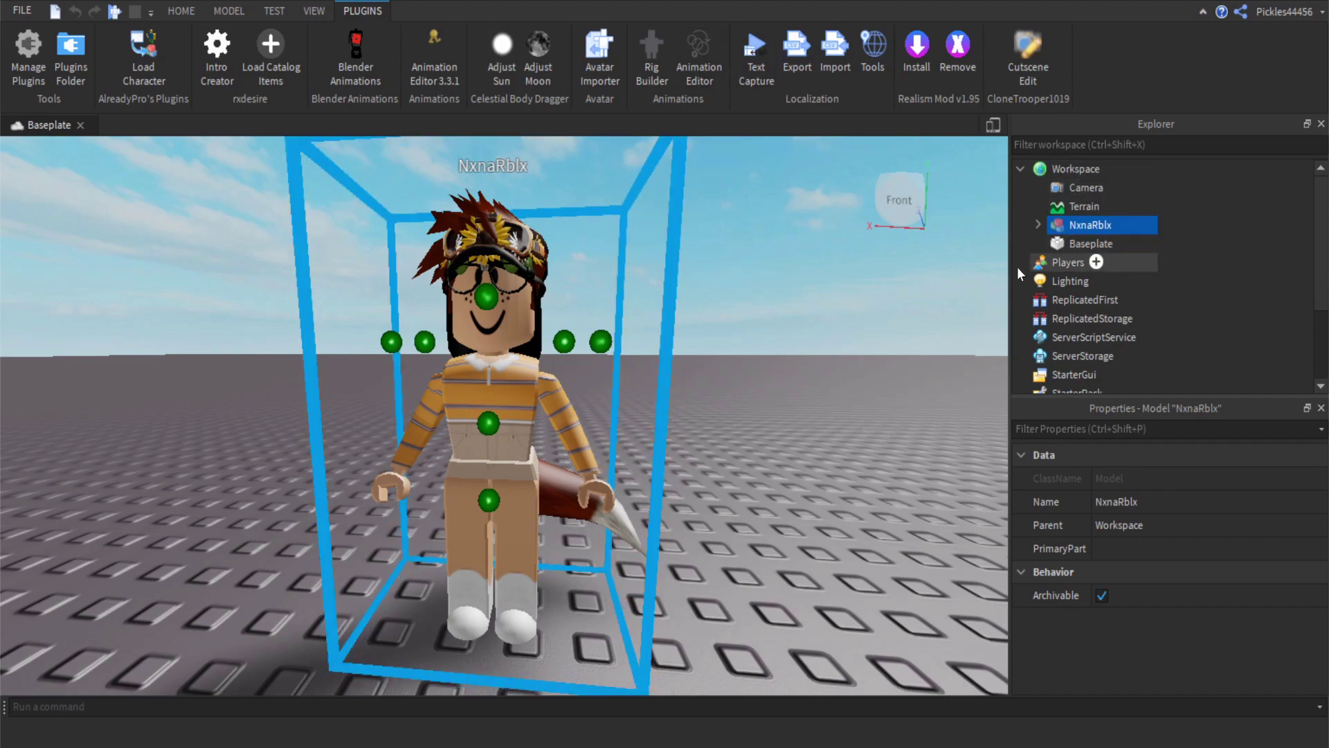
Resize the Explorer and Properties panels and expand the character model's children in Explorer.
left_click_drag(1009, 270, 917, 270)
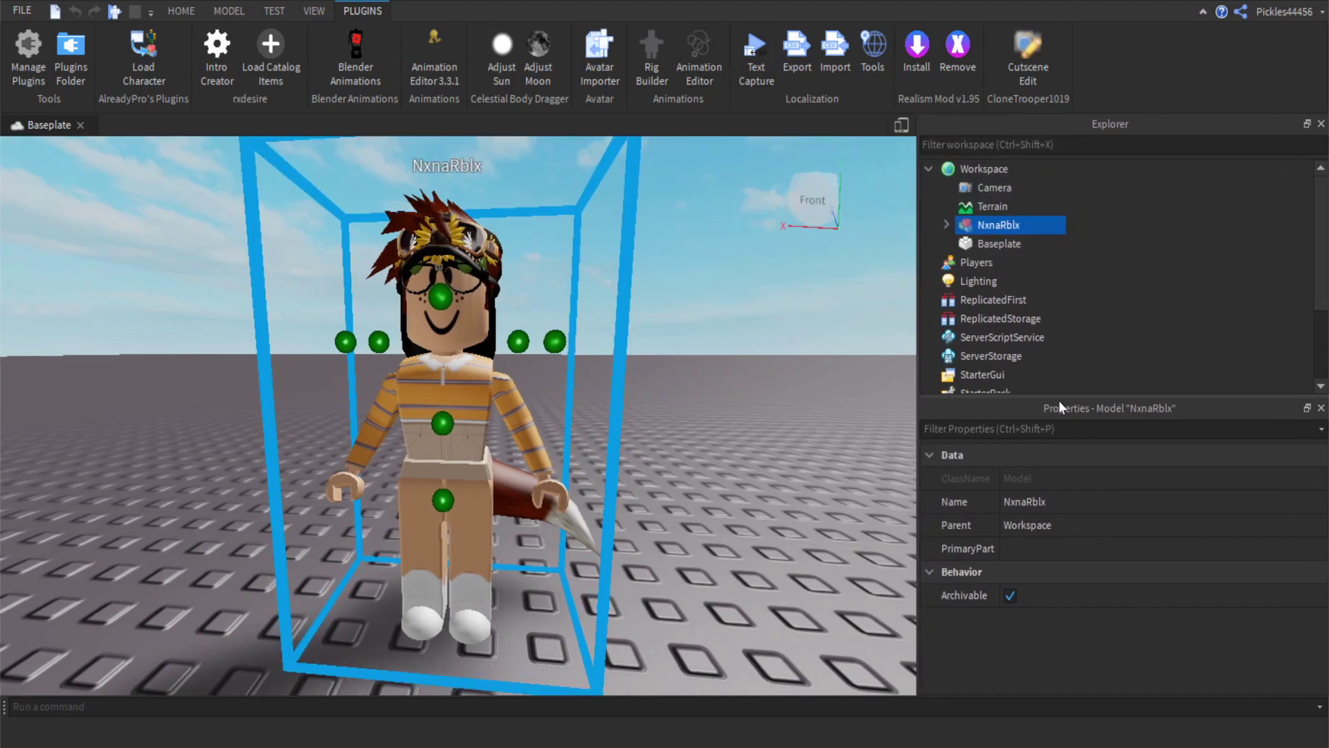
left_click_drag(1056, 396, 1057, 459)
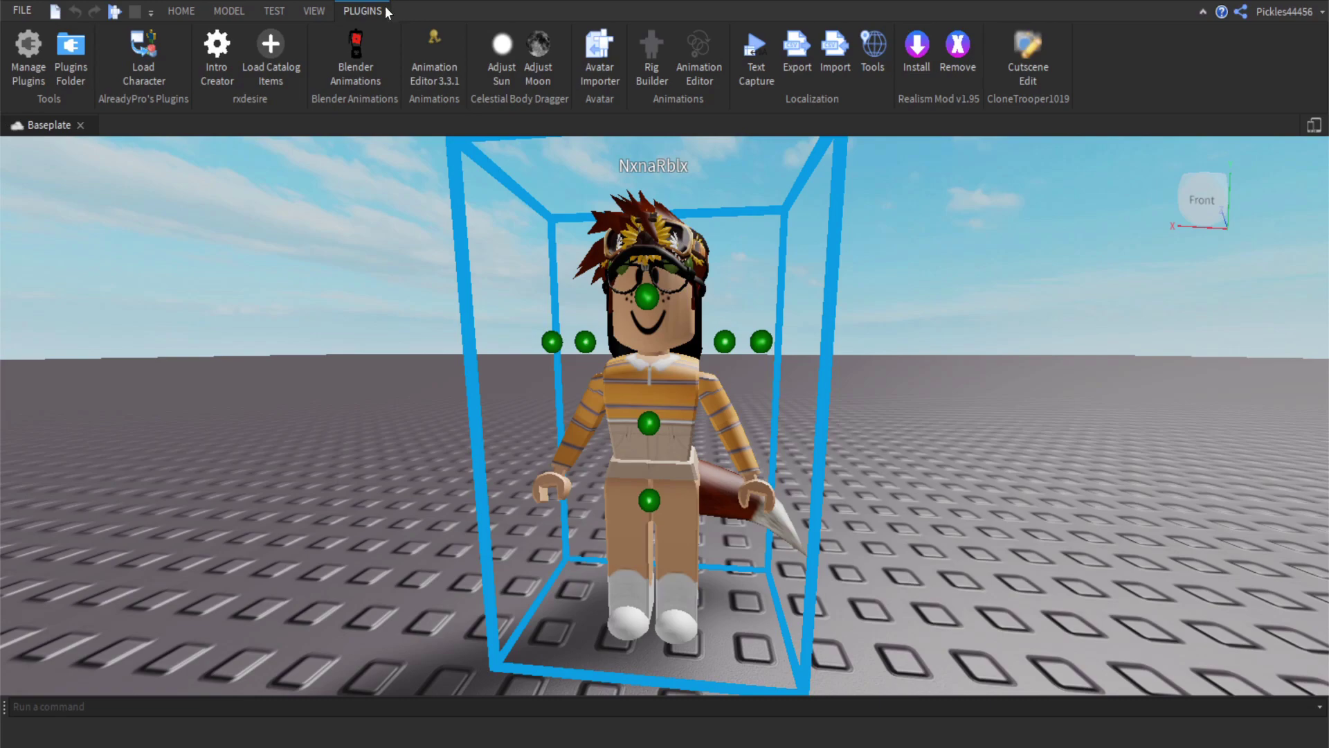
left_click(320, 15)
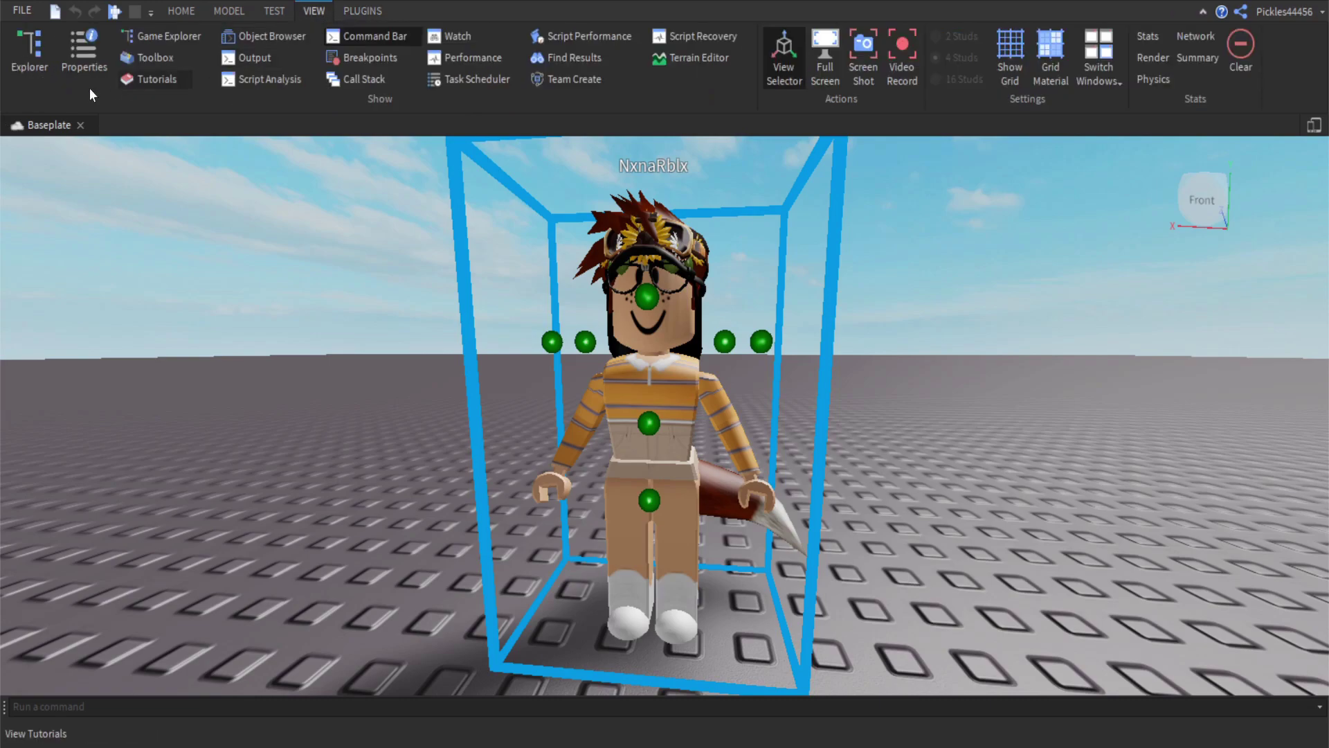
left_click(39, 49)
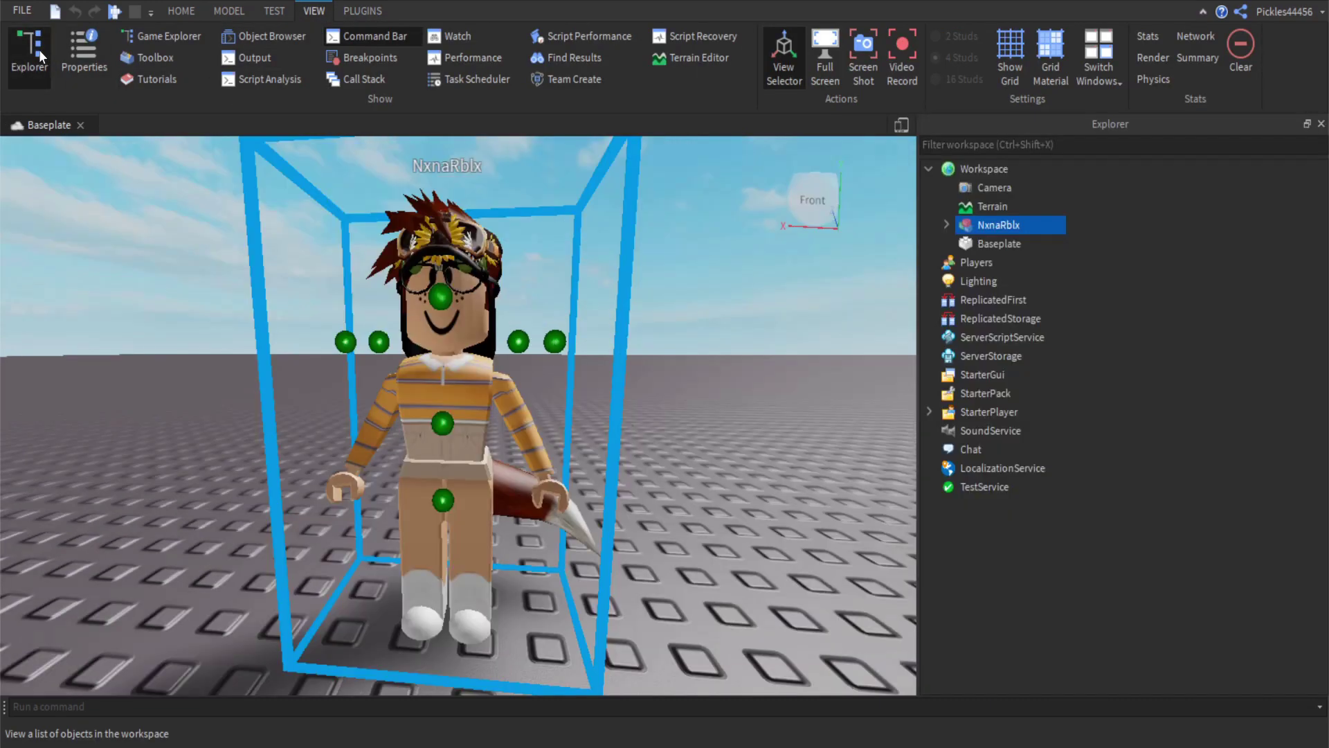
left_click(946, 224)
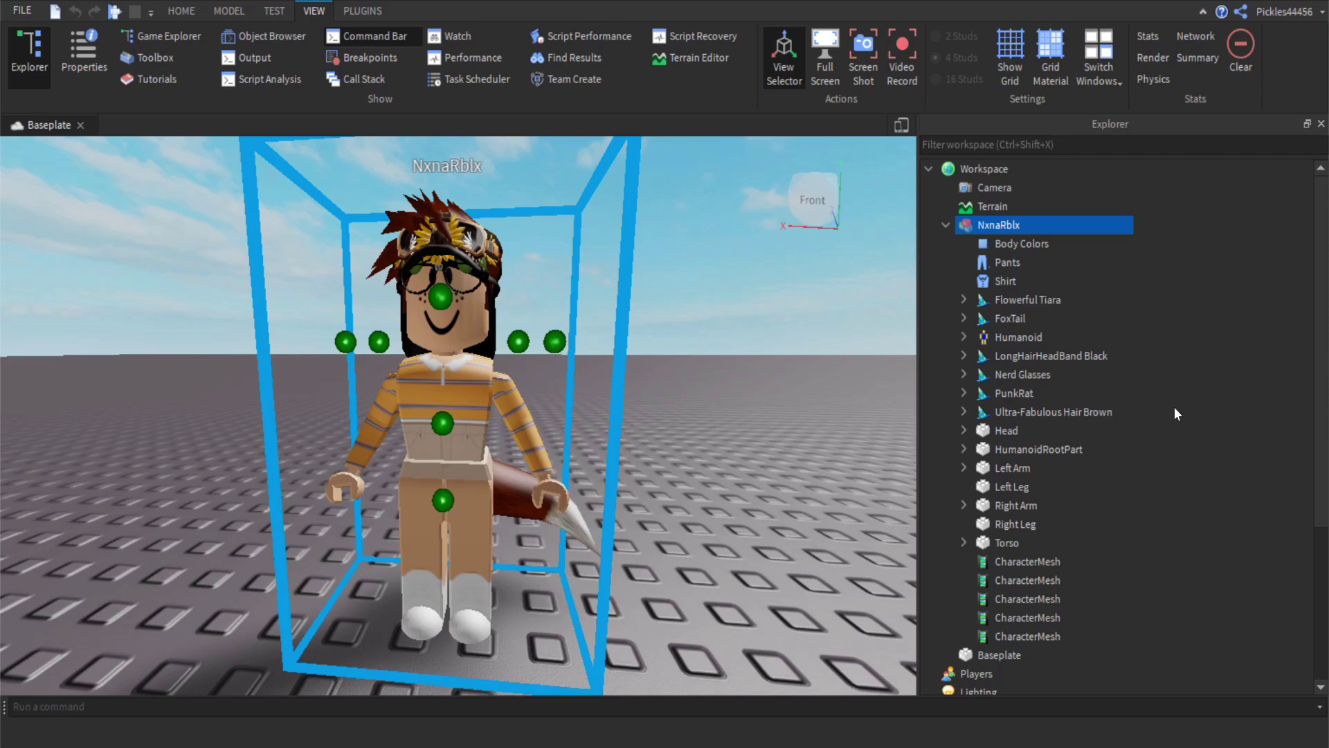
Delete the Flowerful Tiara, FoxTail, Nerd Glasses, LongHairHeadBand, PunkRat and Ultra-Fabulous Hair accessories.
mouse_move(1050, 319)
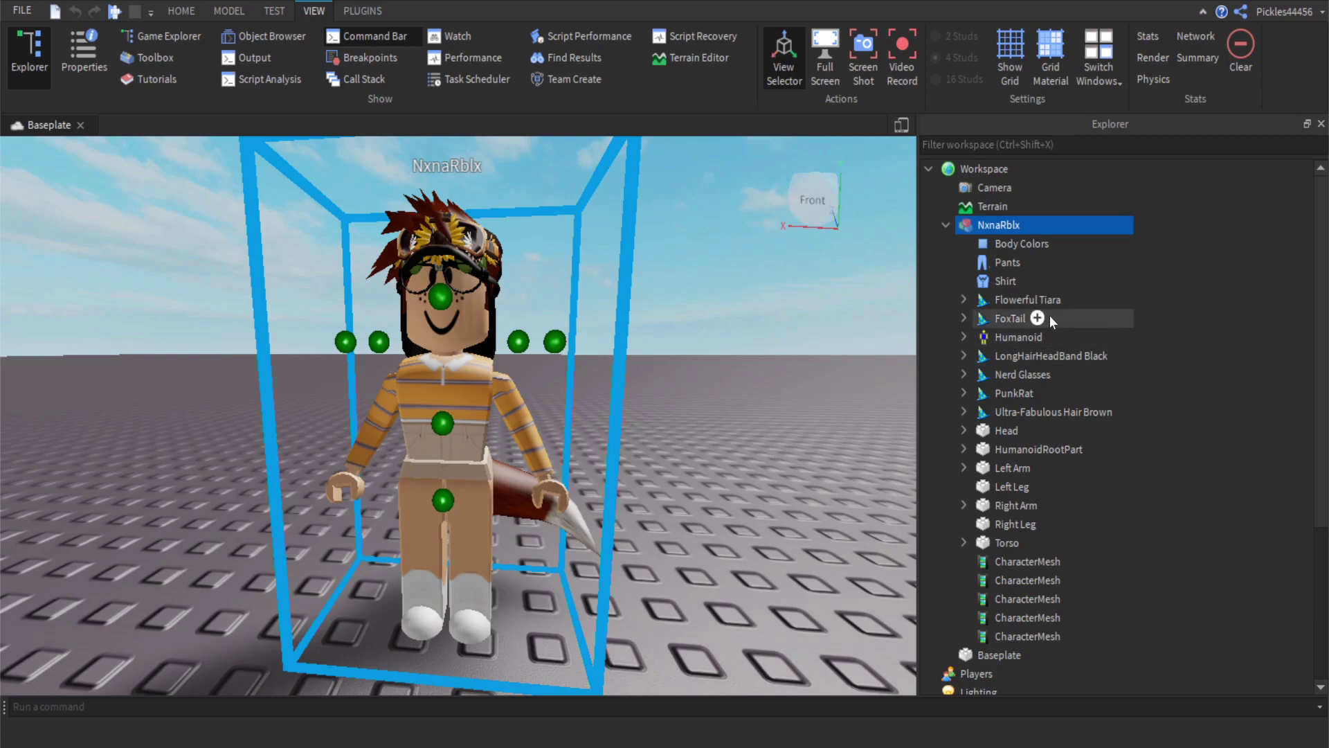
left_click(999, 301)
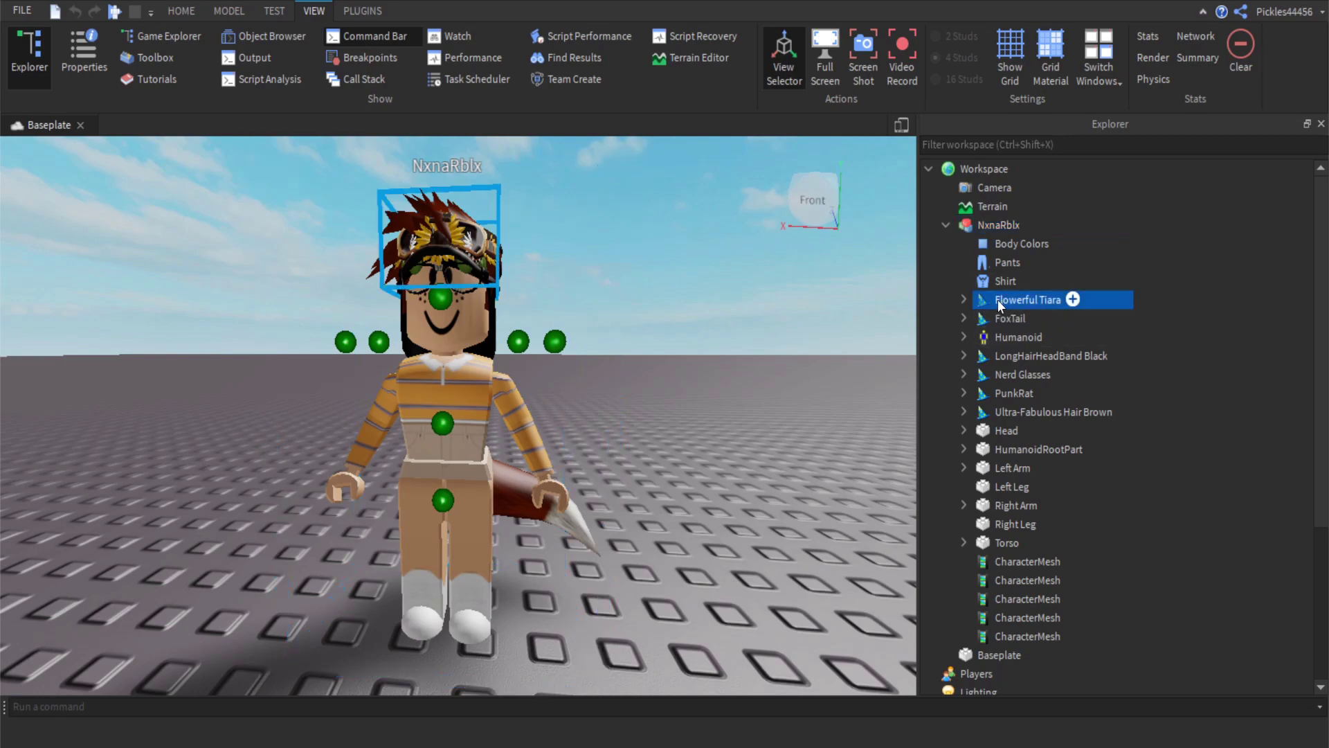
key("Delete")
left_click(999, 302)
key("Delete")
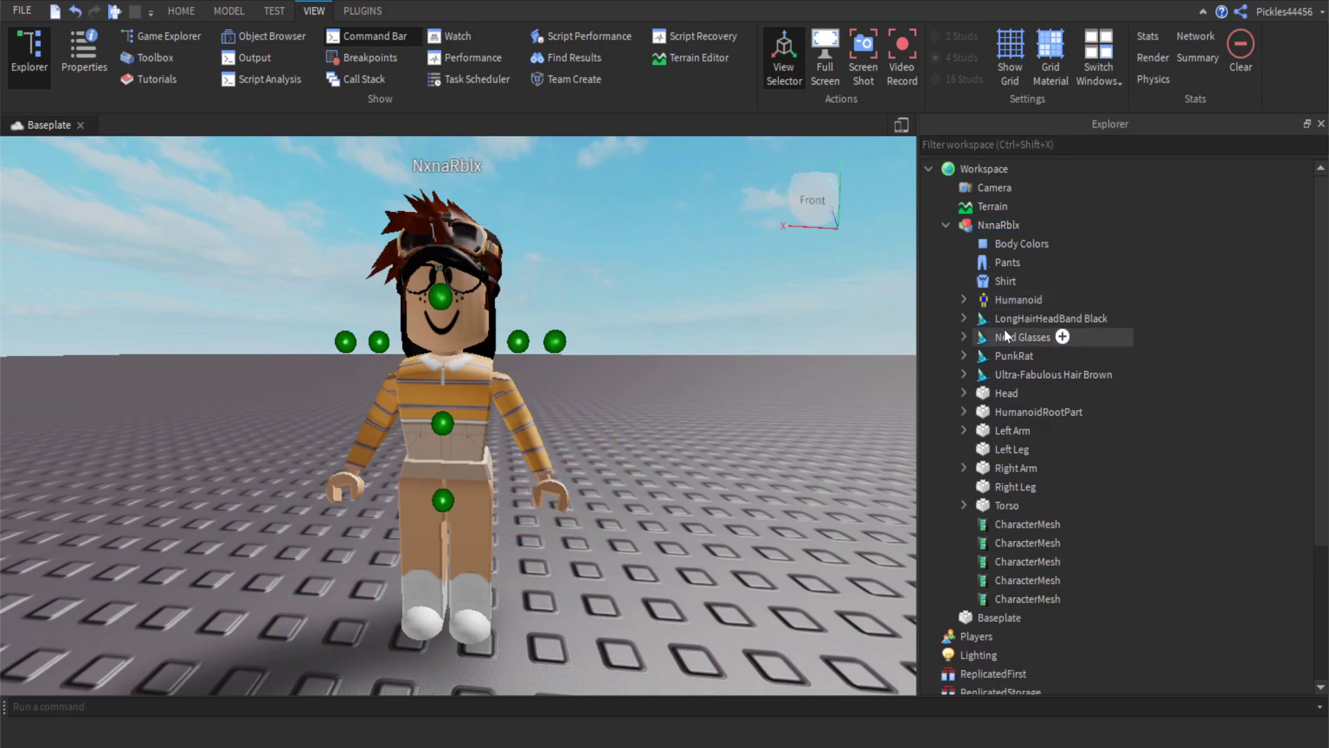
left_click(1006, 332)
key("Delete")
left_click(1003, 325)
key("Delete")
left_click(1003, 326)
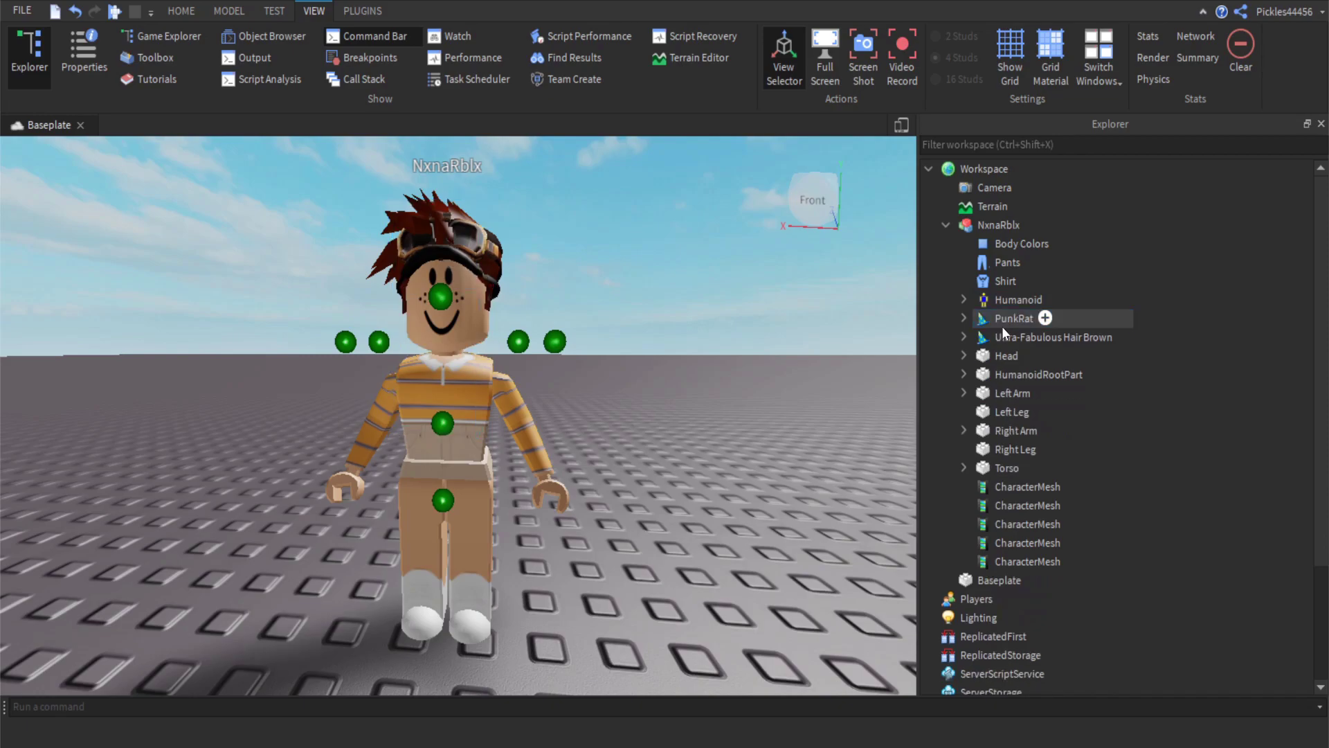
key("Delete")
left_click(1003, 326)
key("Delete")
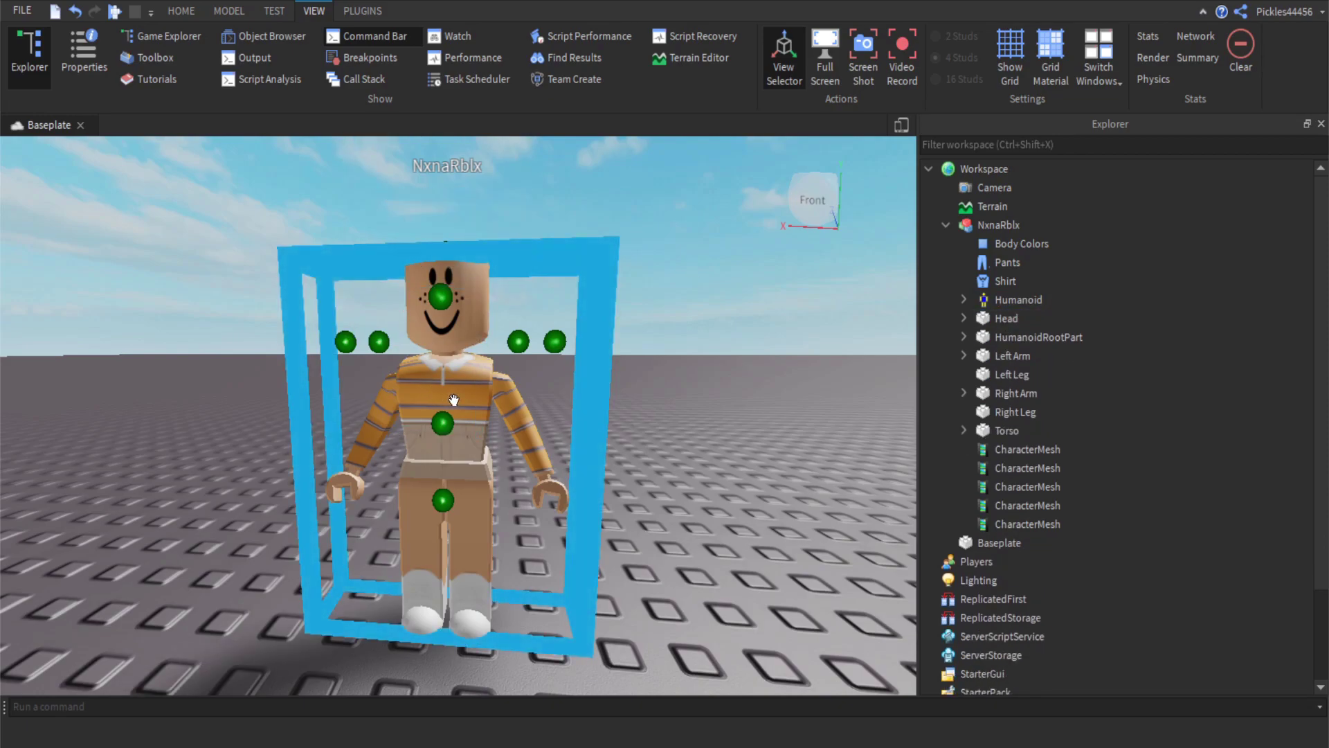
Delete the character's Head part in Explorer.
right_click_drag(554, 388, 696, 373)
left_click(983, 319)
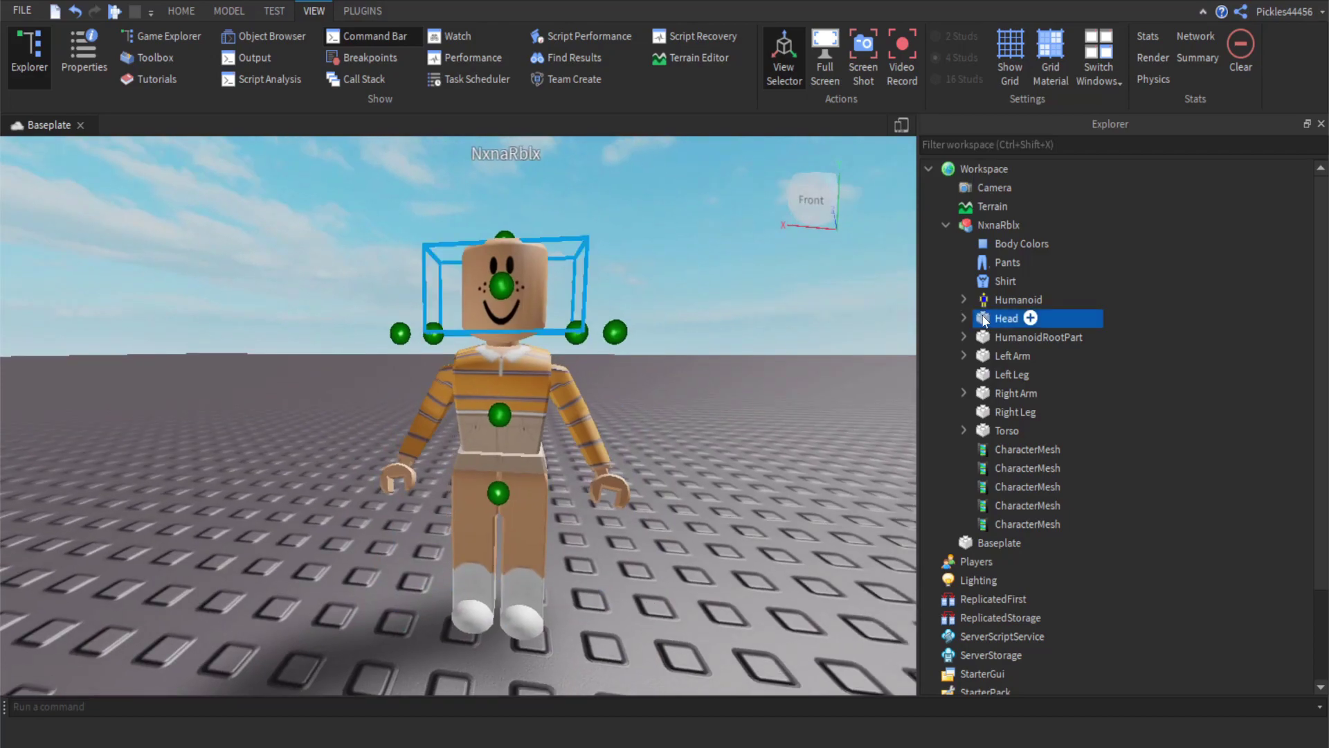
key("Delete")
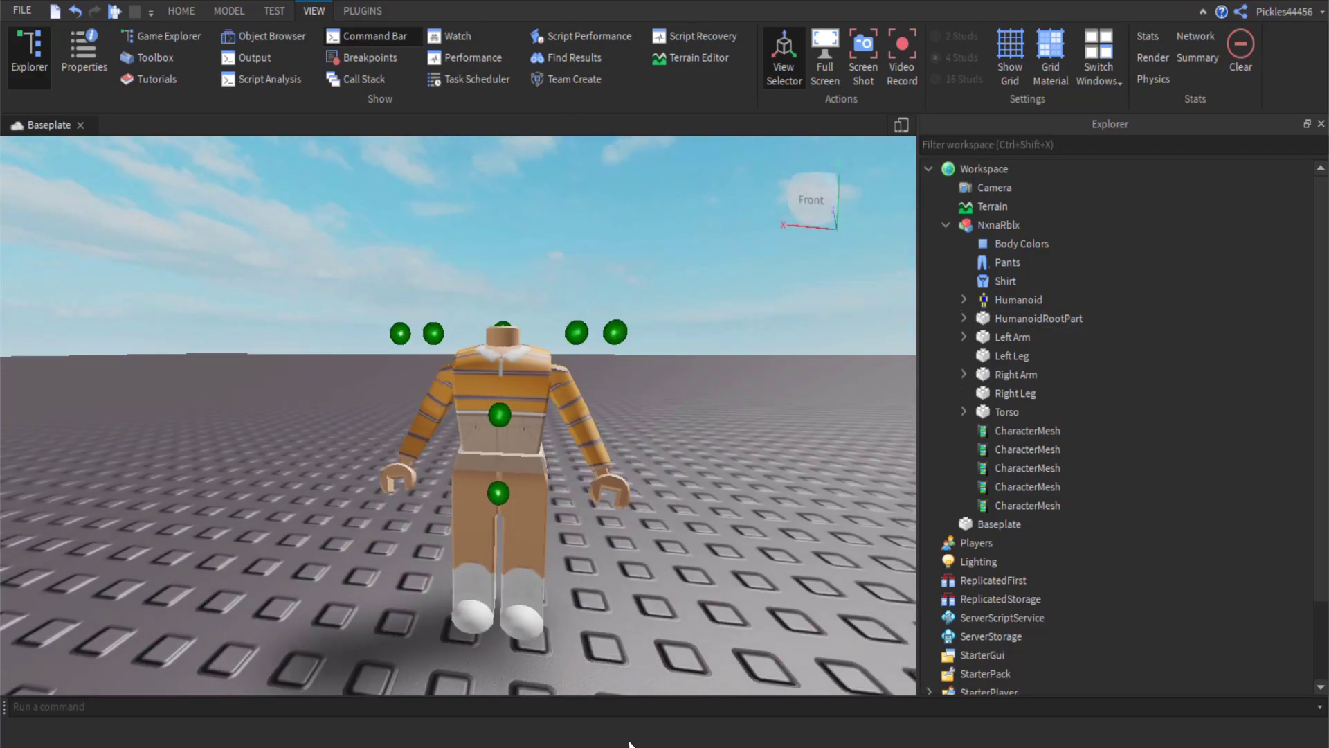
right_click(981, 226)
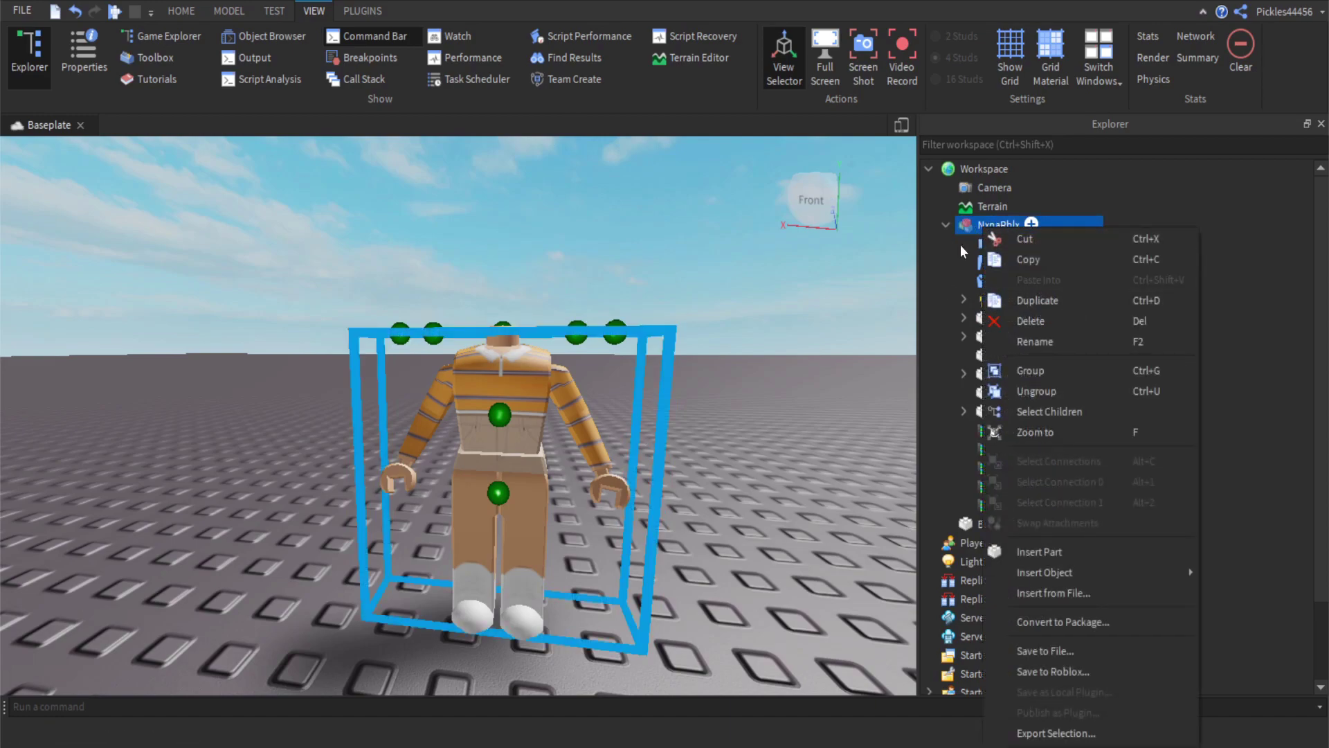
Export the character to Desktop\Tutorial as 'Texture', then delete it from the Workspace.
left_click(1054, 733)
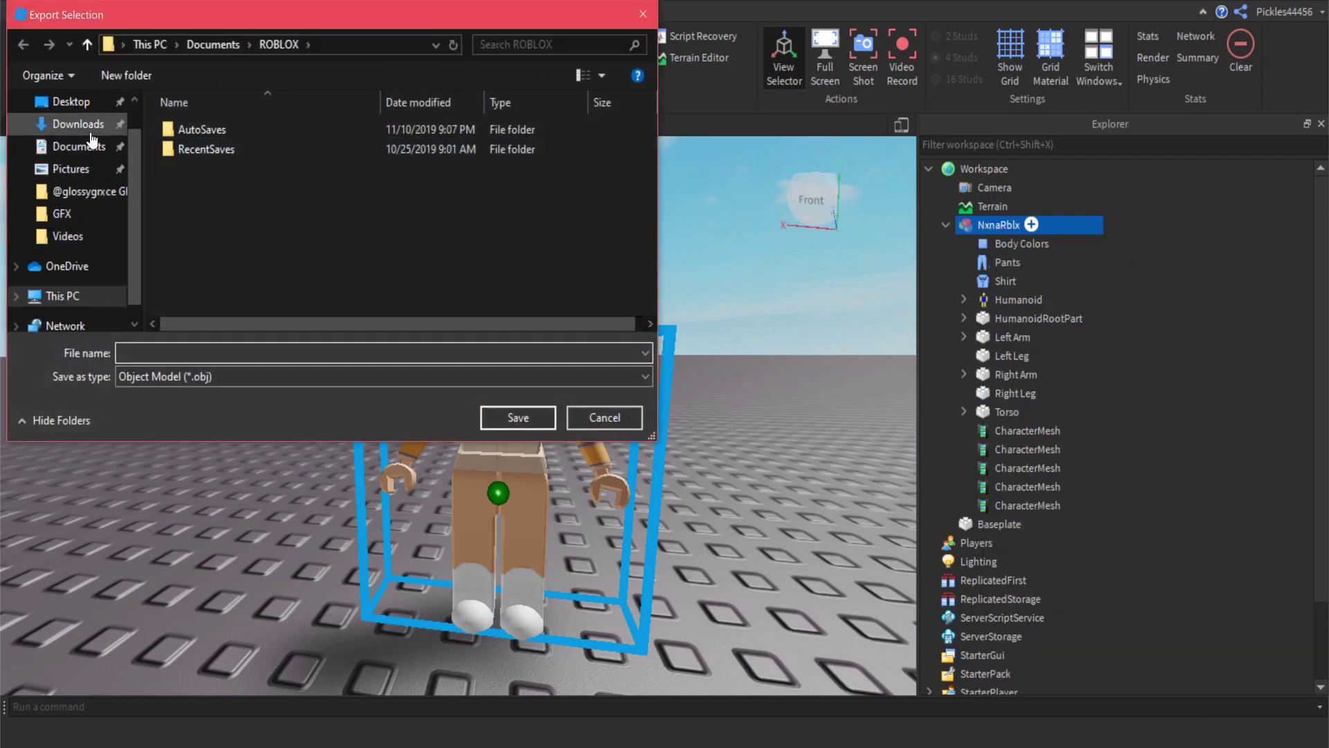
left_click(76, 102)
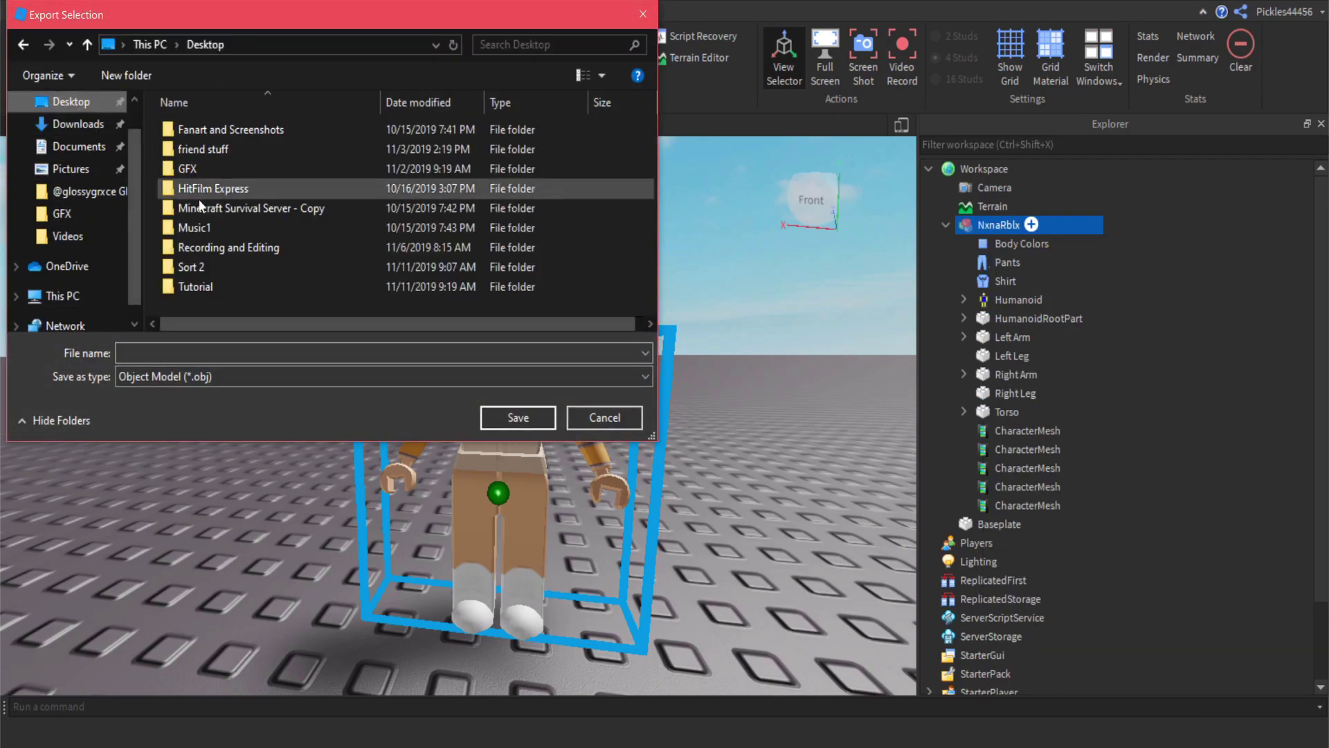
double_click(207, 283)
left_click(201, 352)
type("T")
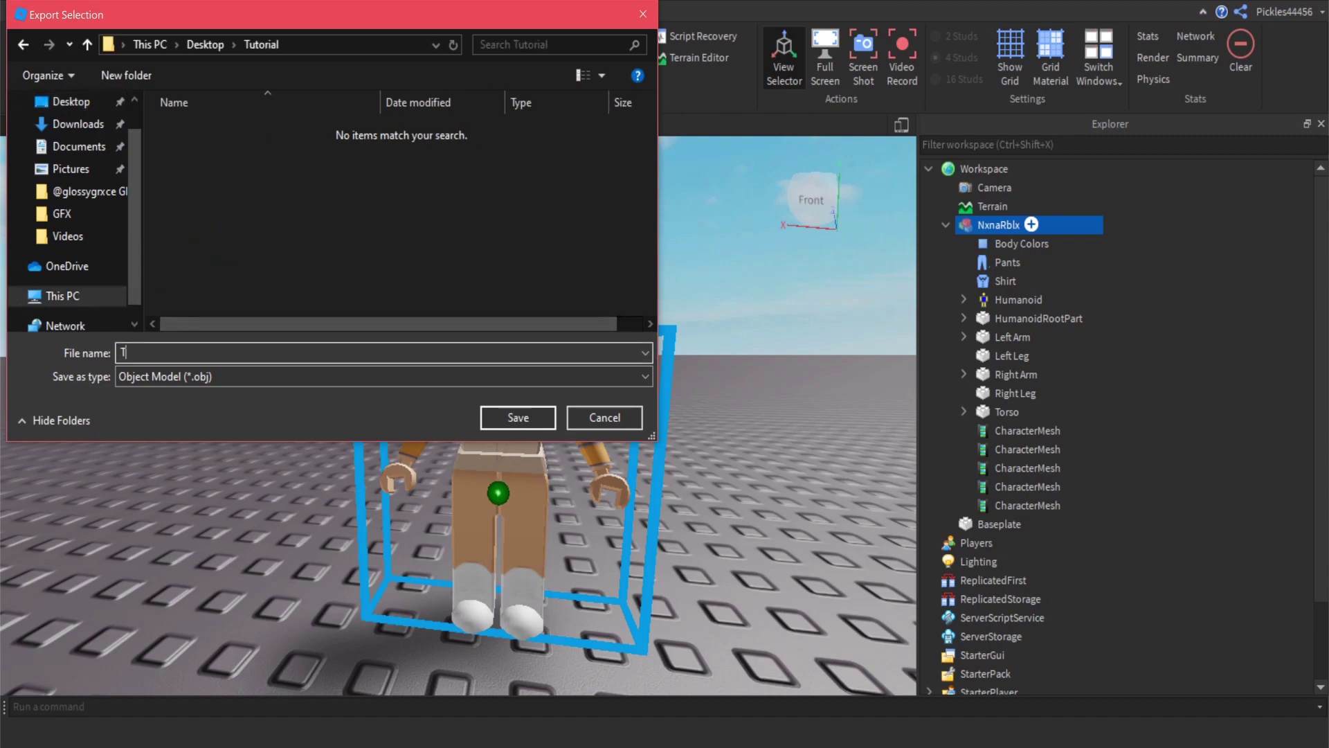
type("exture")
key("Return")
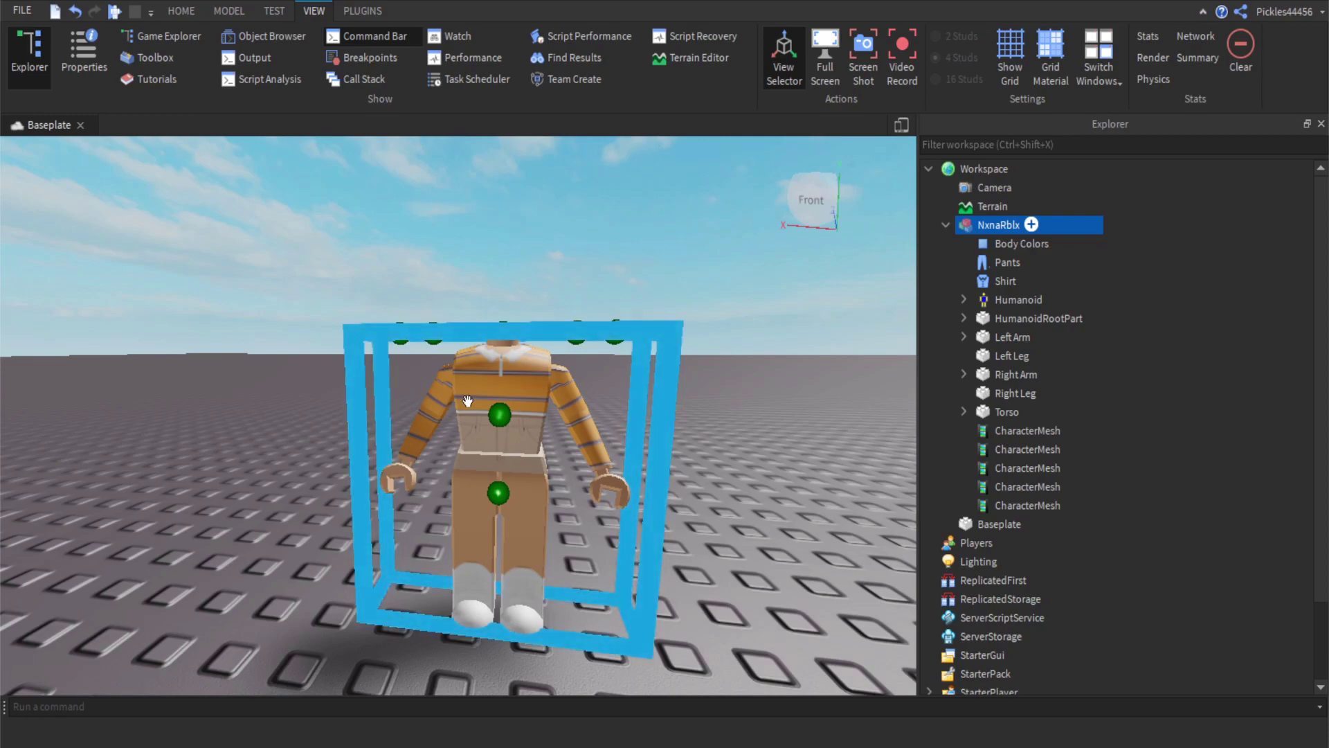
left_click_drag(422, 315, 591, 543)
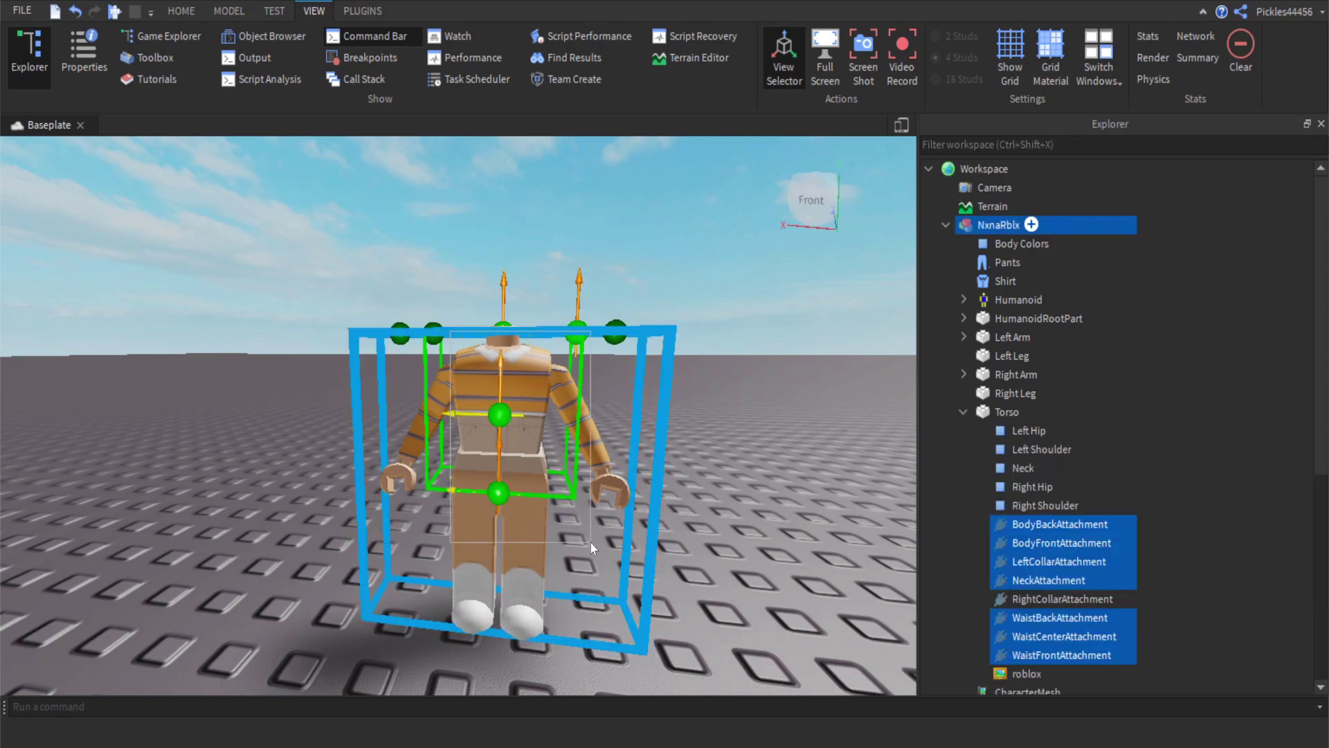
key("Delete")
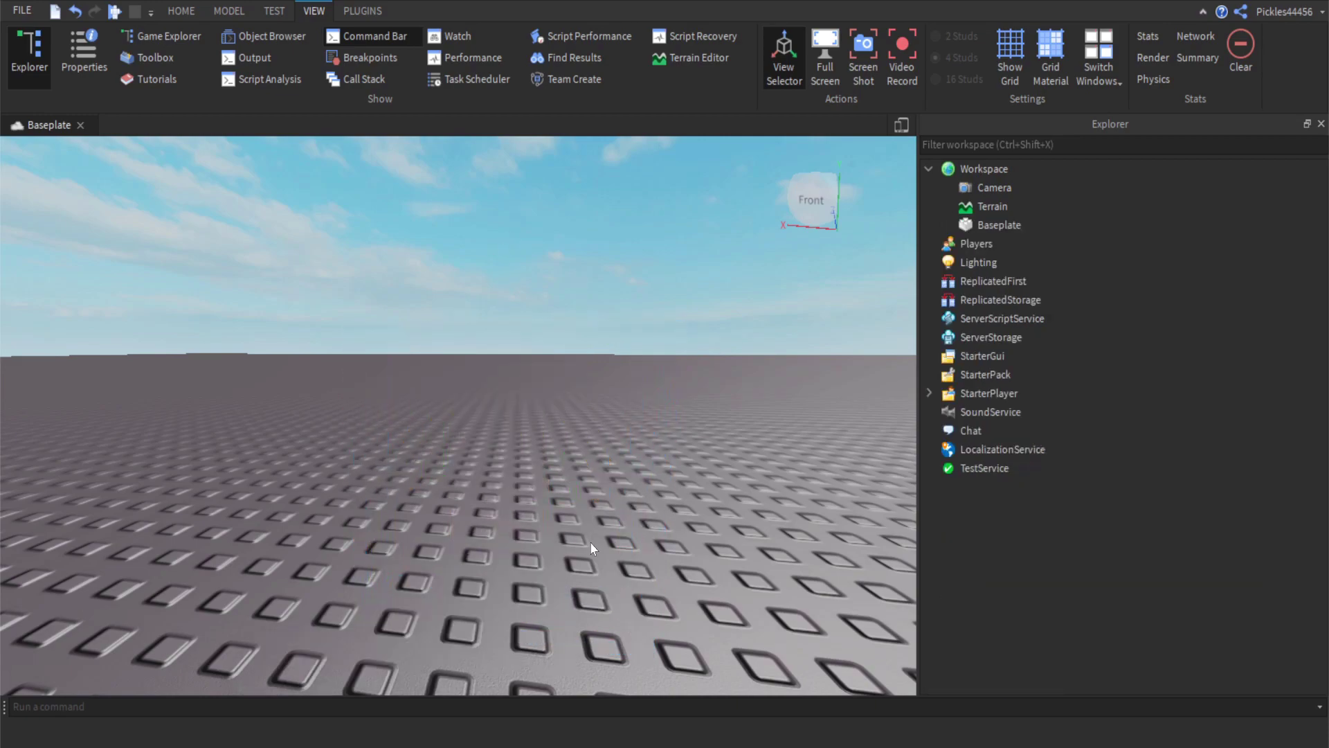
Respawn the same avatar as an R6 rig with the Load Character plugin, entering its username.
left_click(353, 11)
left_click(150, 70)
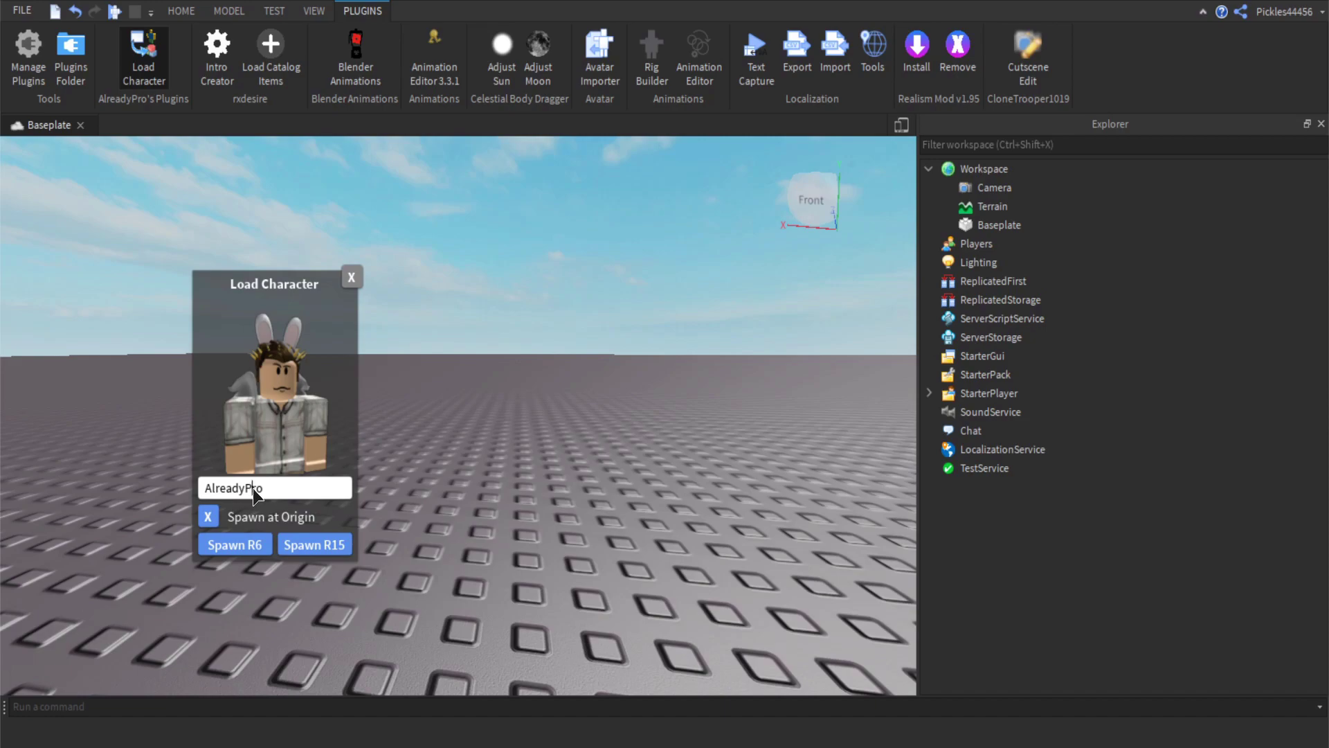
key("BackSpace")
key("BackSpace")
key("BackSpace")
key("BackSpace")
key("BackSpace")
key("BackSpace")
key("BackSpace")
key("BackSpace")
key("BackSpace")
key("BackSpace")
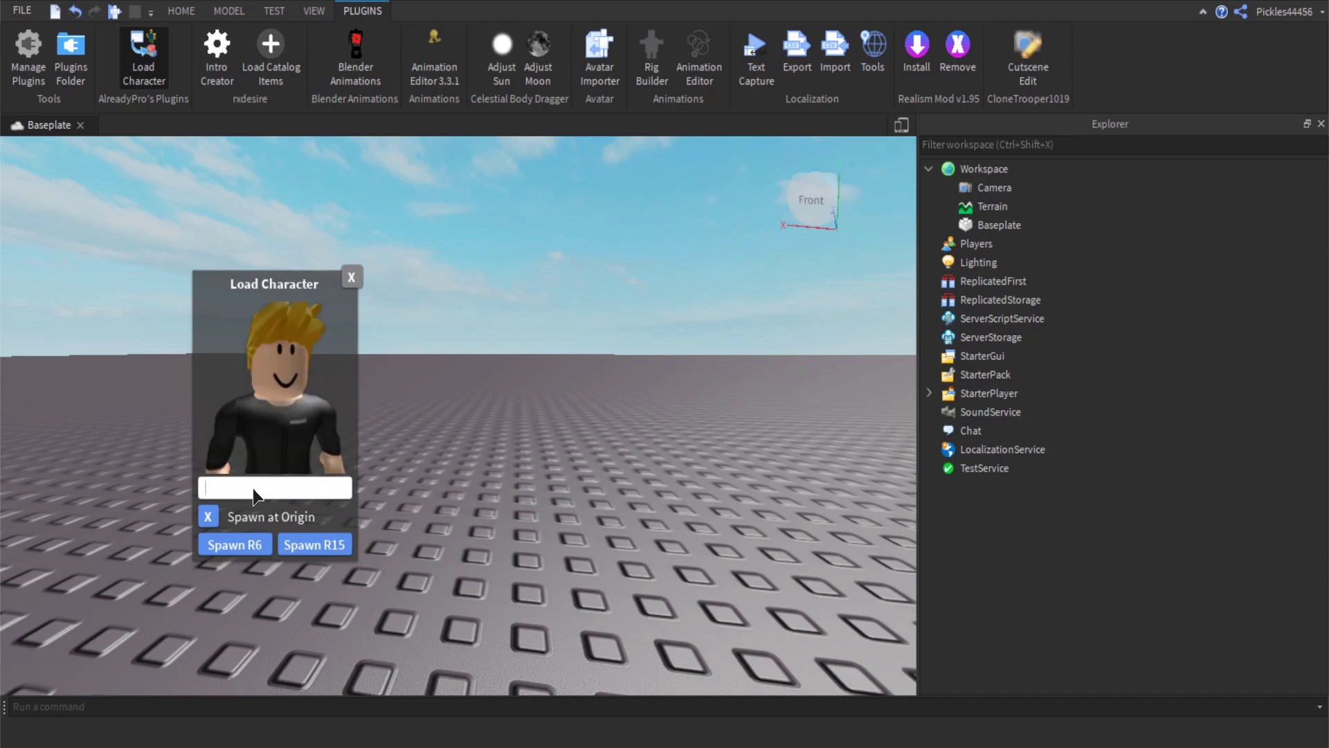
type("nxnarblx")
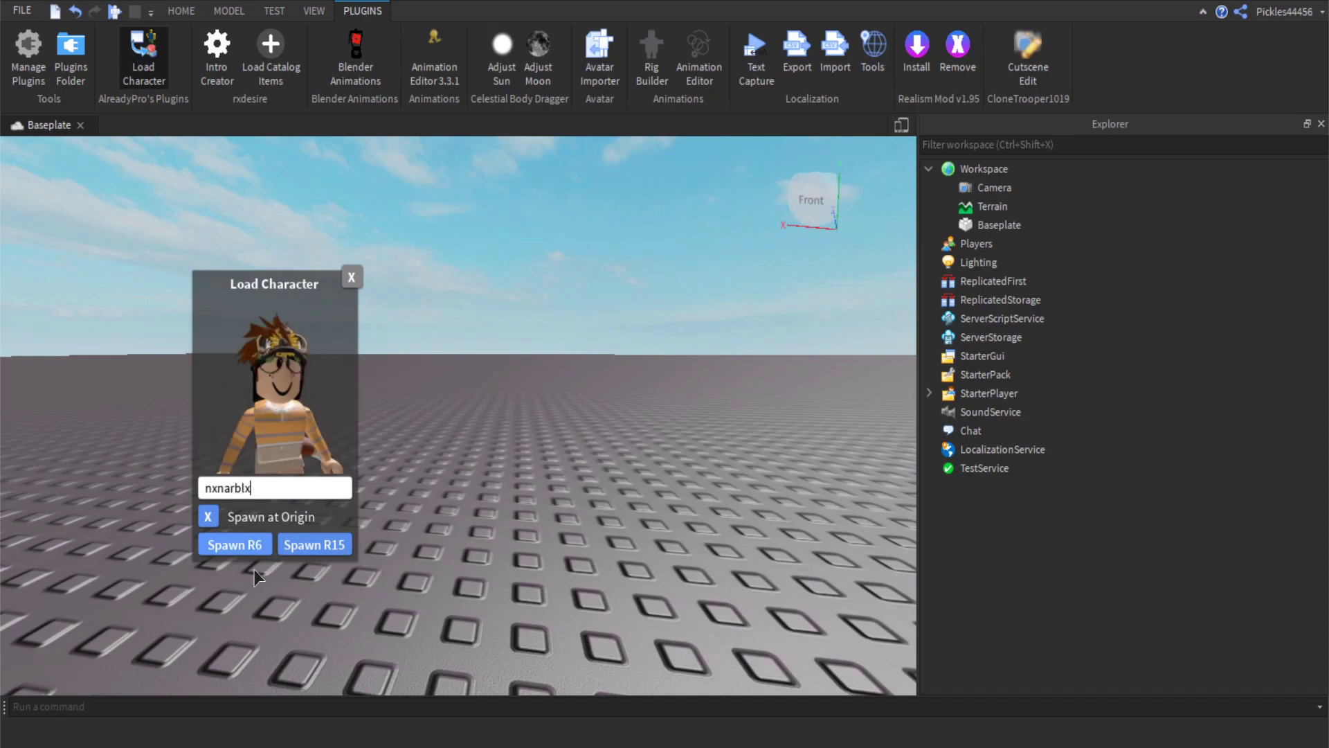
left_click(237, 553)
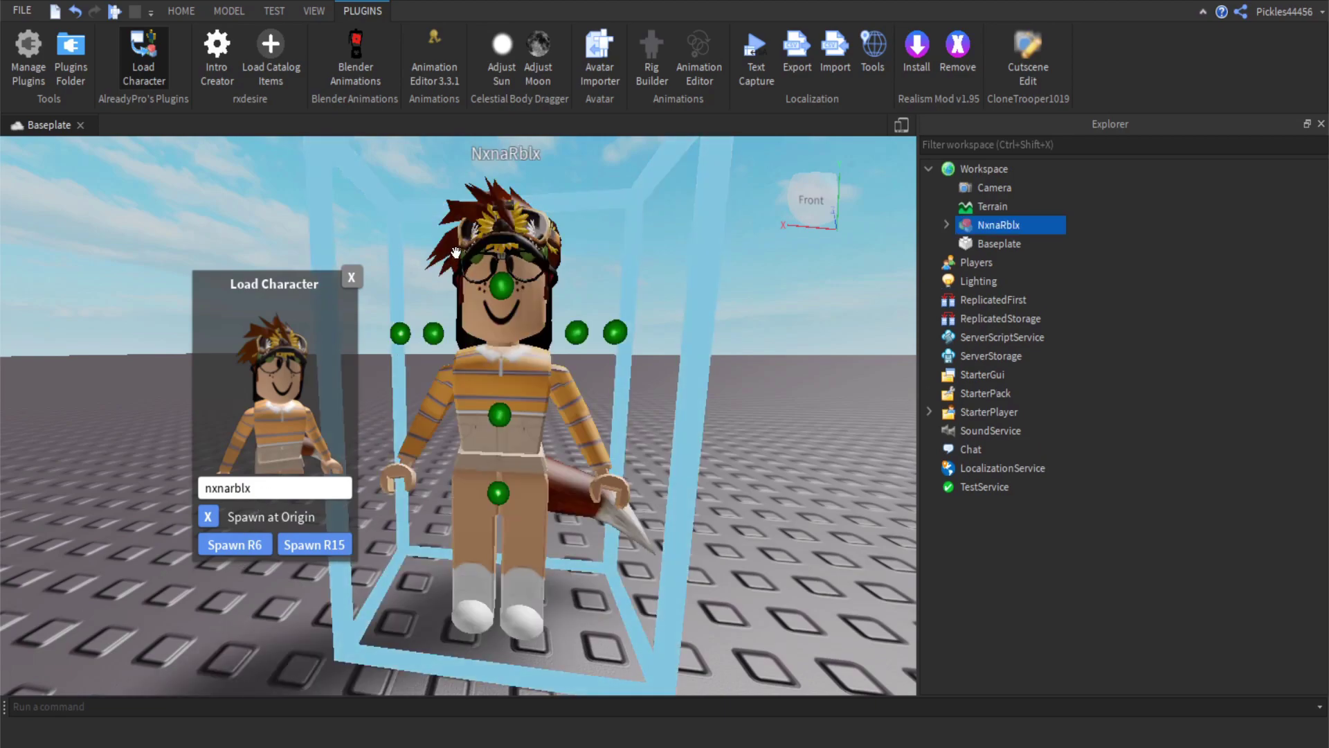
left_click(351, 279)
right_click_drag(231, 278, 231, 278)
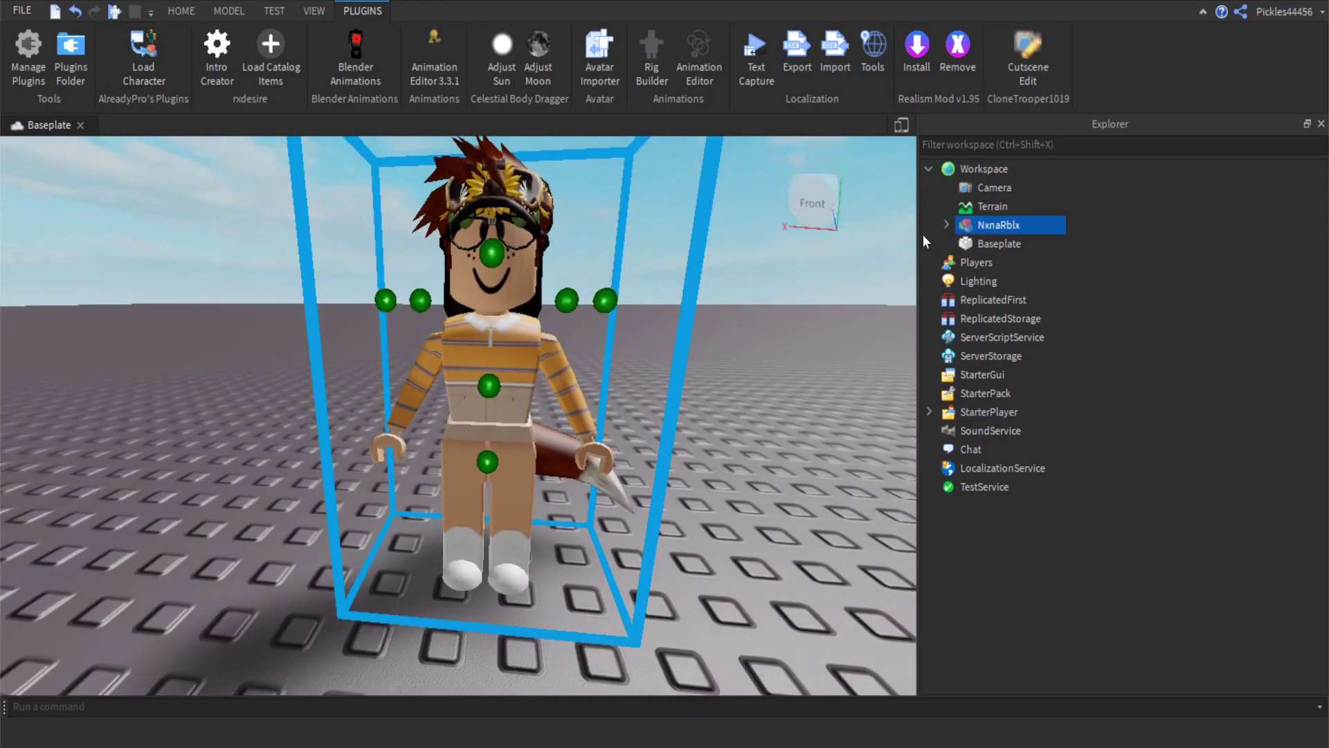
Delete HumanoidRootPart, Left Arm, Left Leg, Right Arm, Right Leg and Torso from the model.
left_click(946, 225)
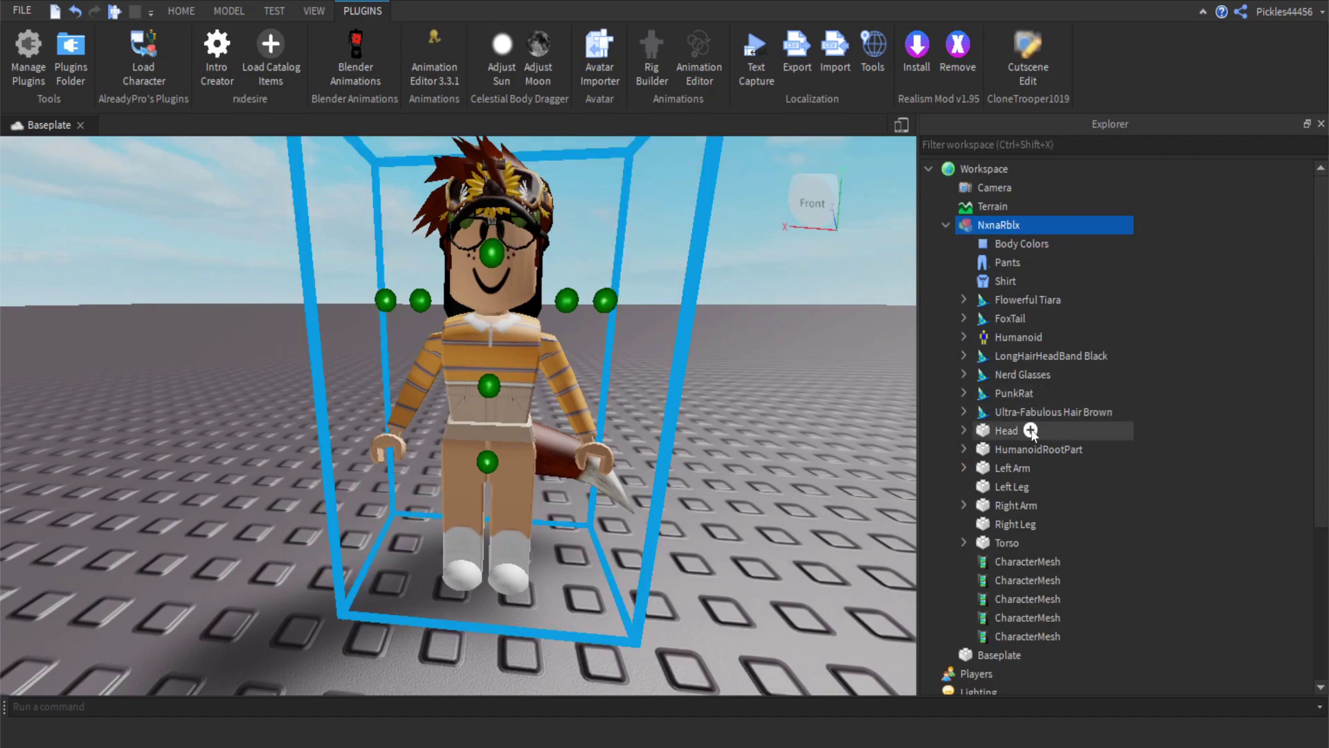
left_click(1013, 452)
key("Delete")
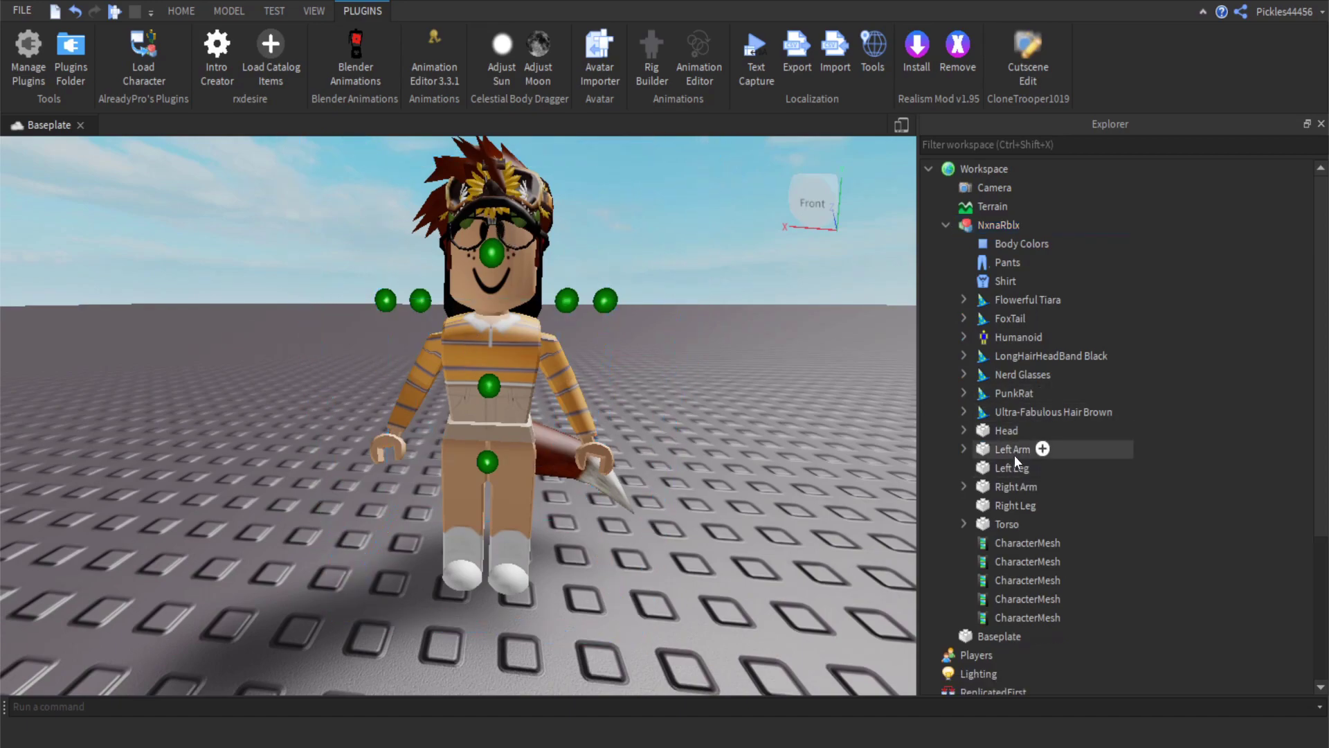
left_click(1019, 451)
key("Delete")
left_click(1001, 457)
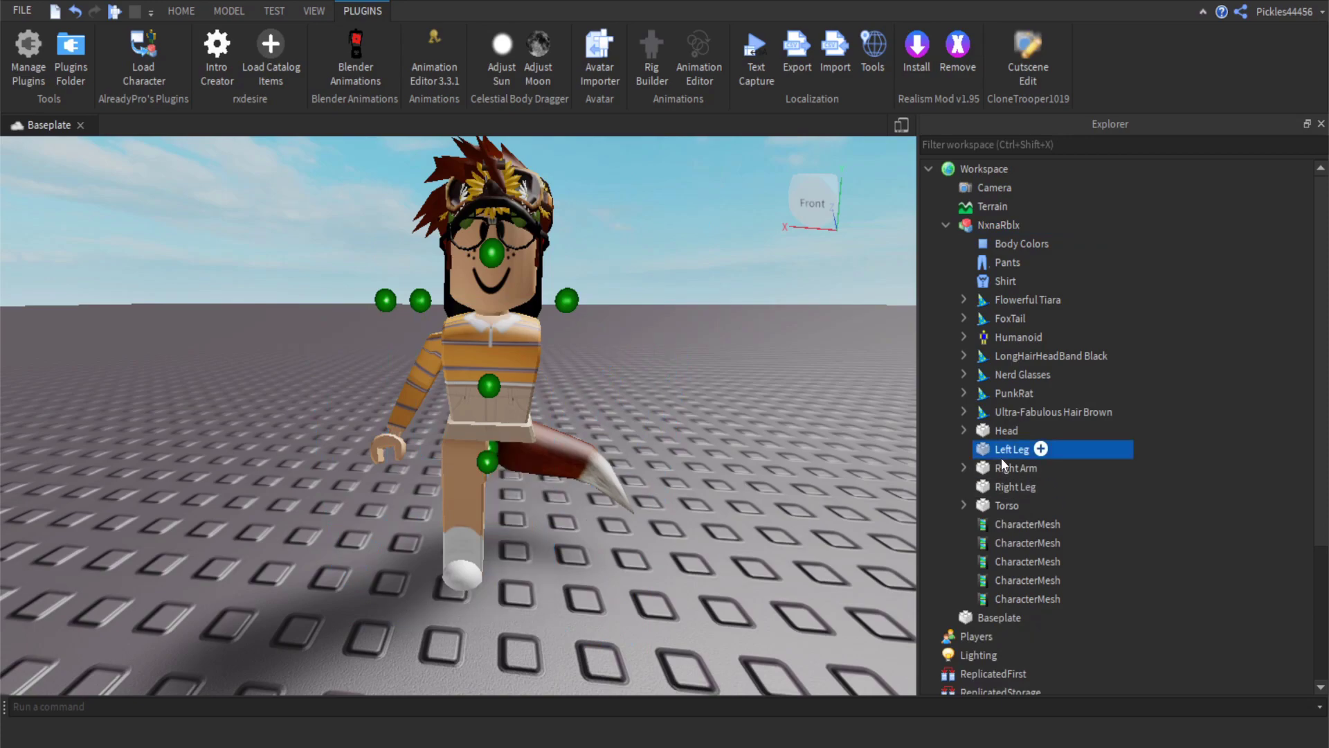
key("Delete")
left_click(996, 447)
key("Delete")
left_click(996, 447)
key("Delete")
left_click(996, 449)
key("Delete")
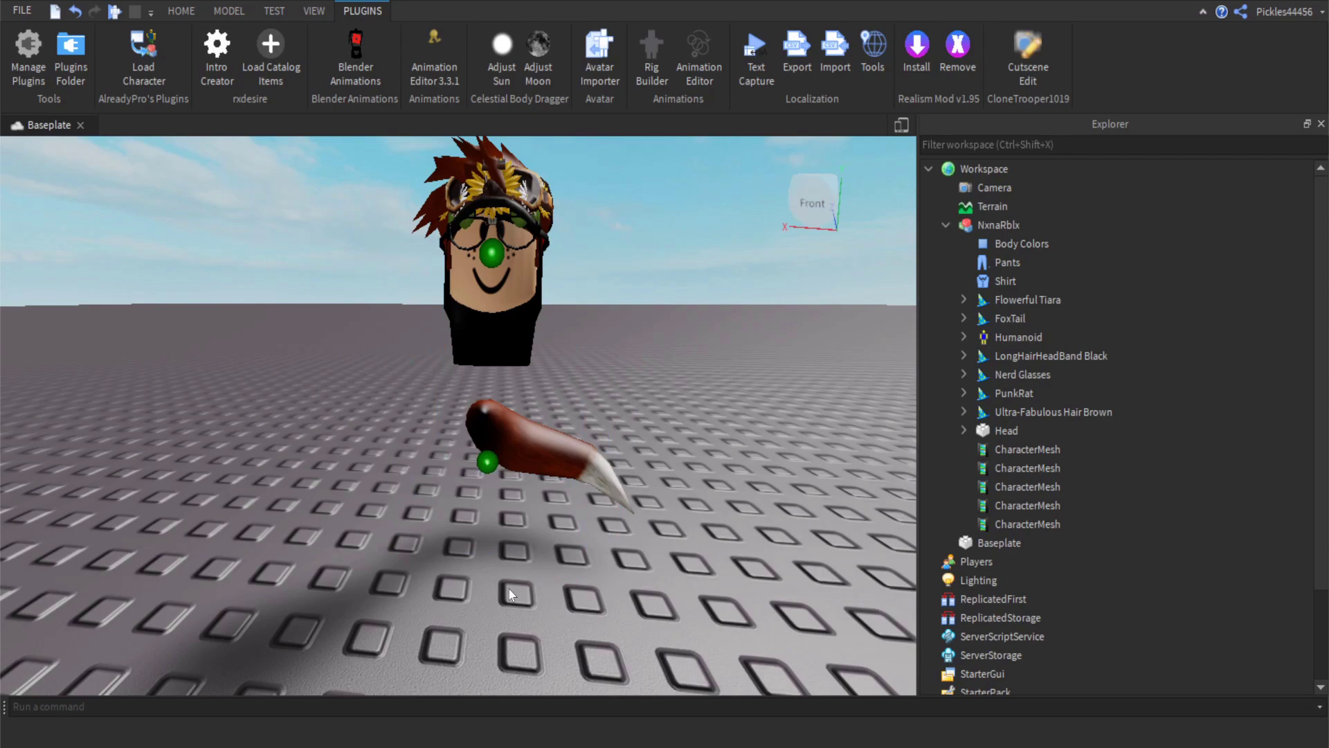
right_click(986, 223)
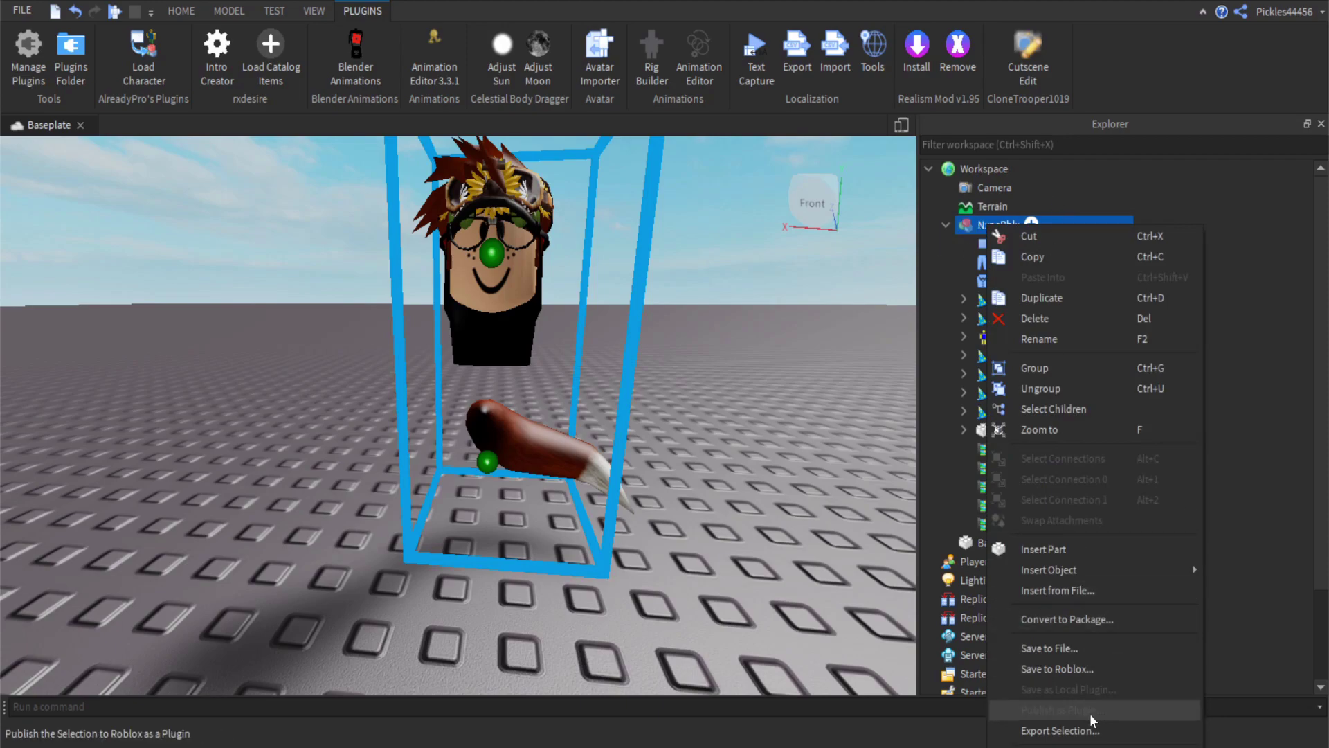
Begin exporting the selection and create a new Accessories folder inside Desktop\Tutorial.
left_click(1053, 730)
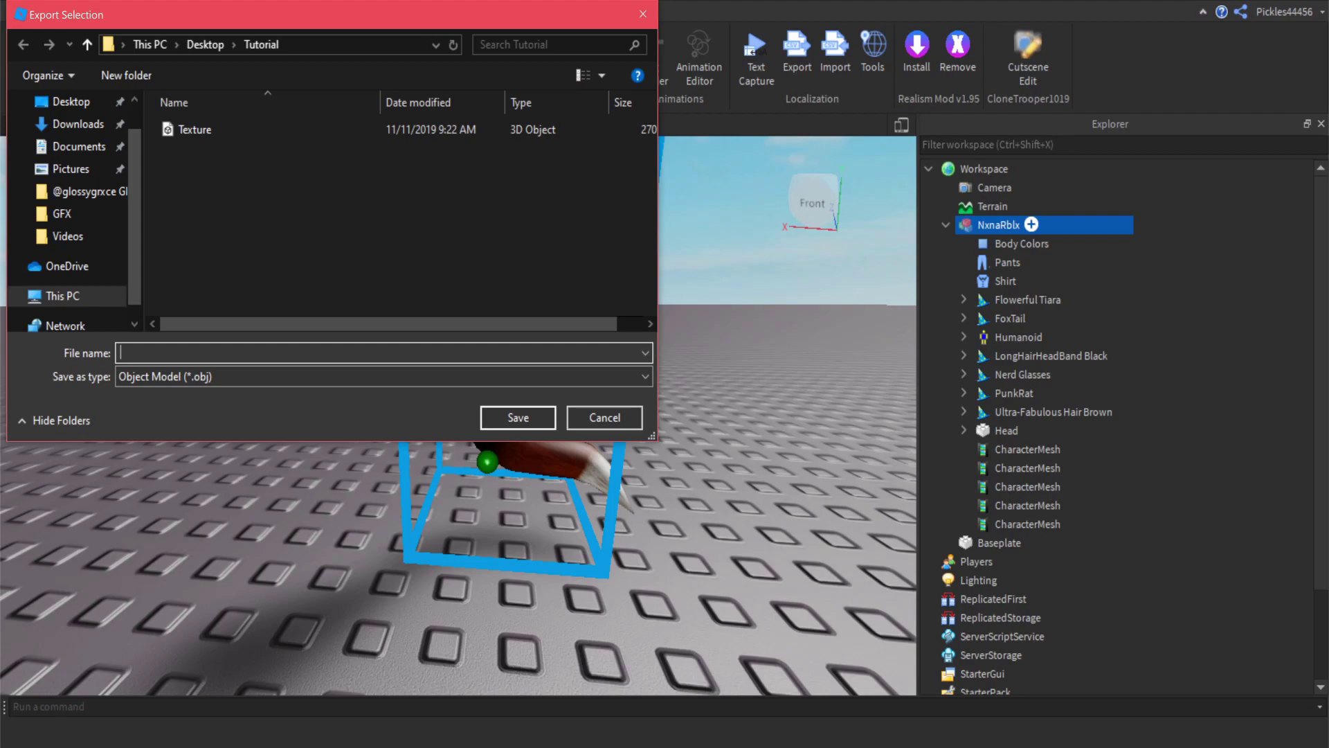
left_click(188, 45)
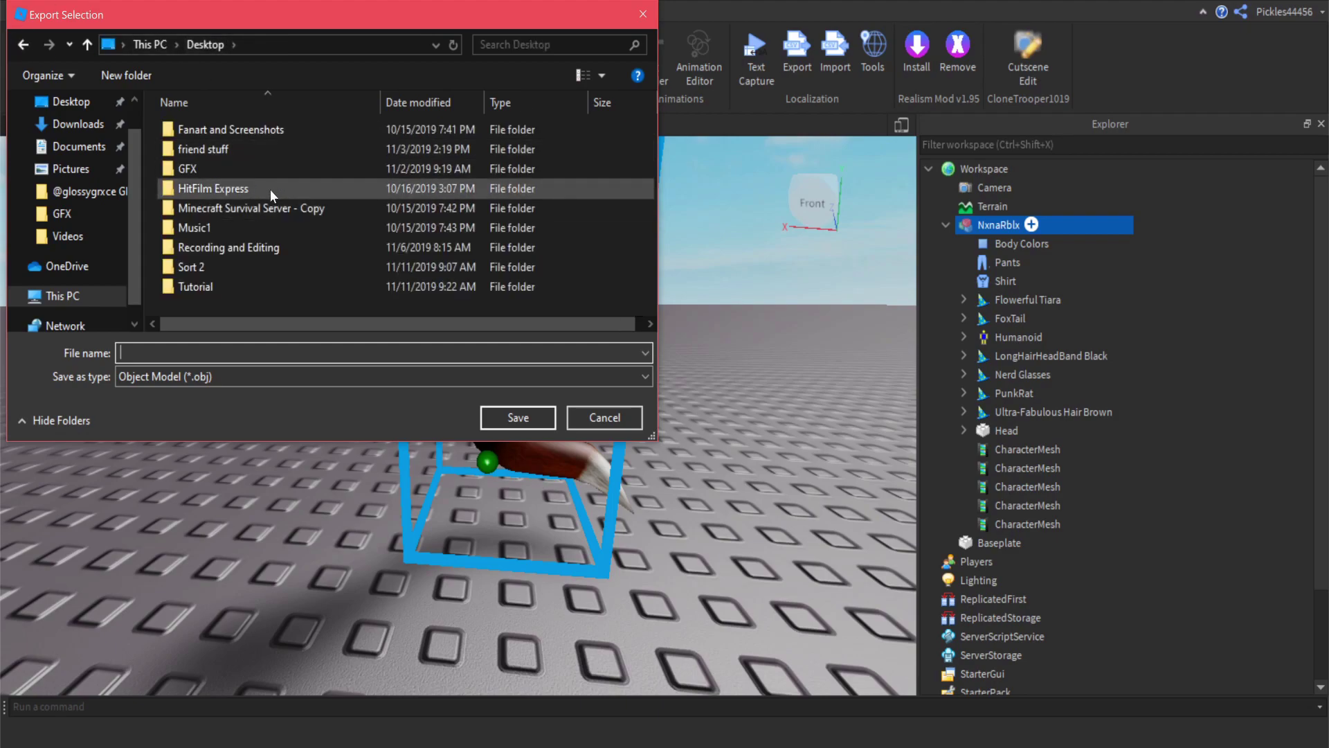
left_click(224, 285)
double_click(224, 284)
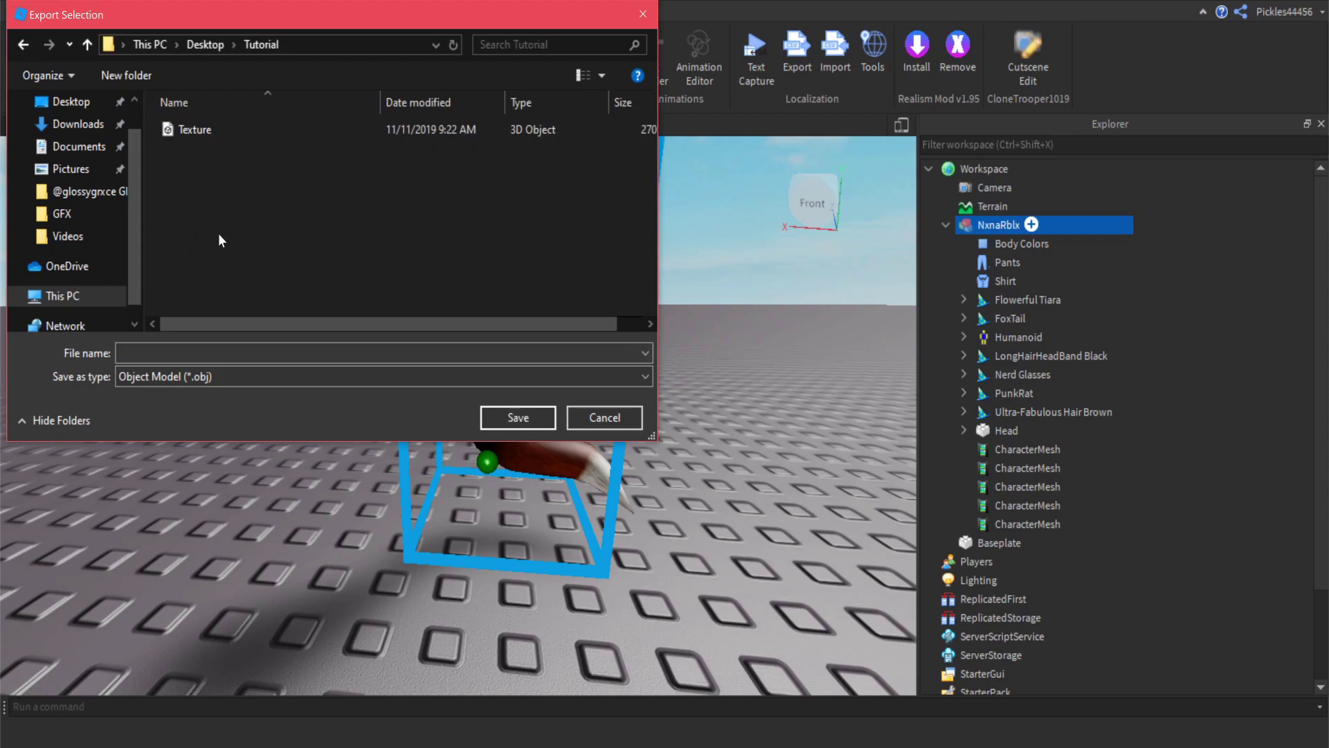
right_click(219, 197)
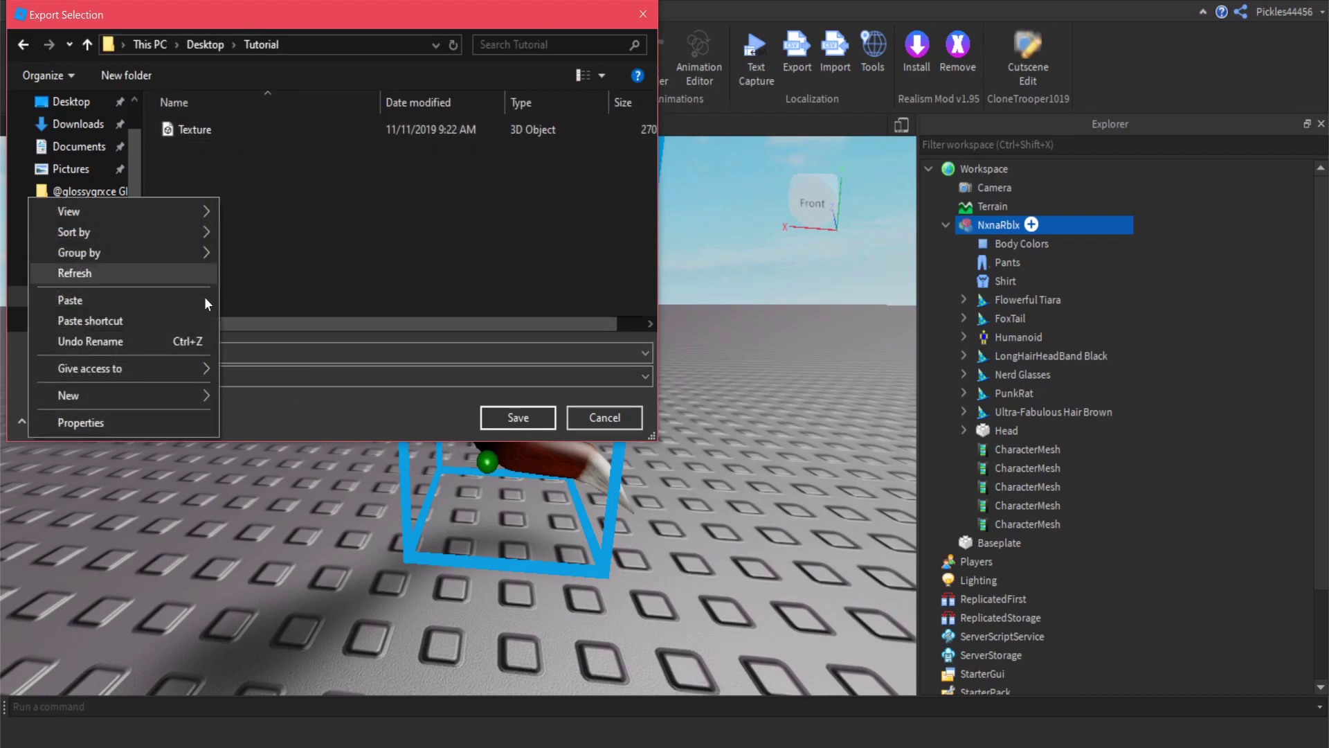
mouse_move(152, 392)
left_click(243, 393)
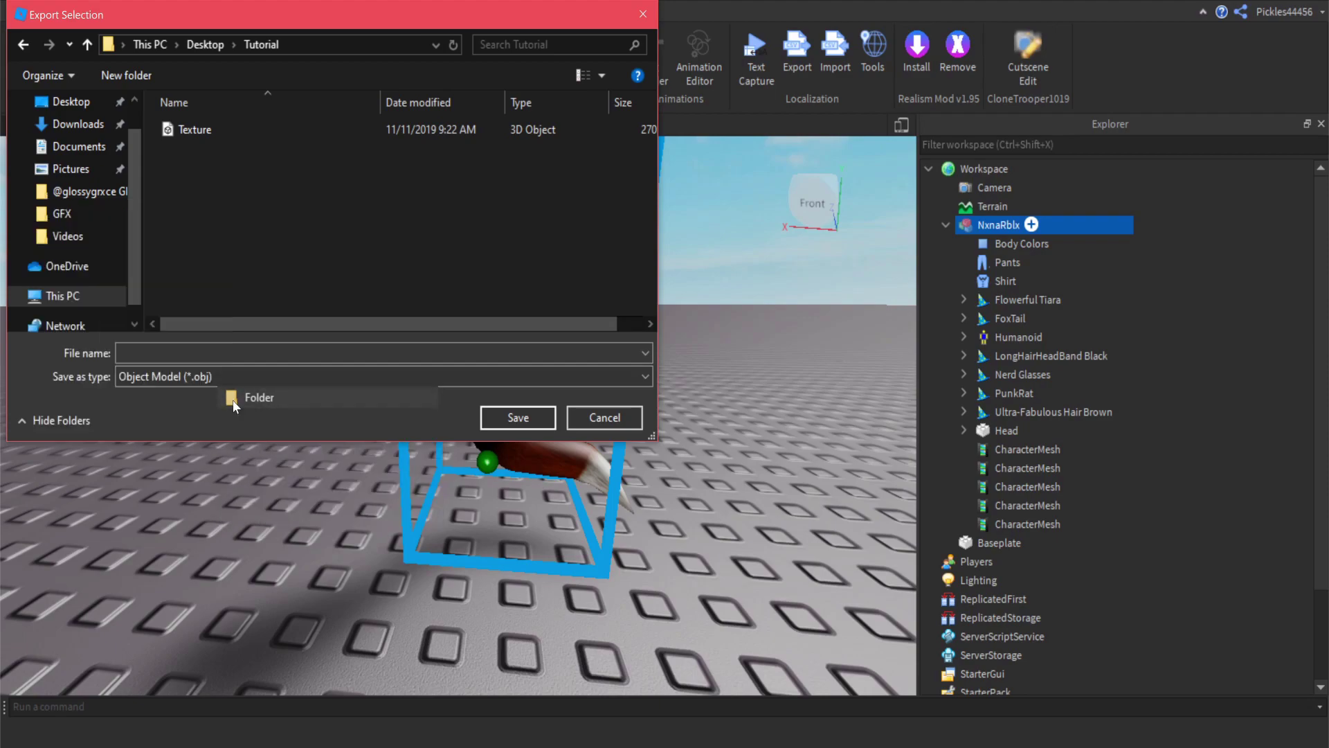
type("Acce")
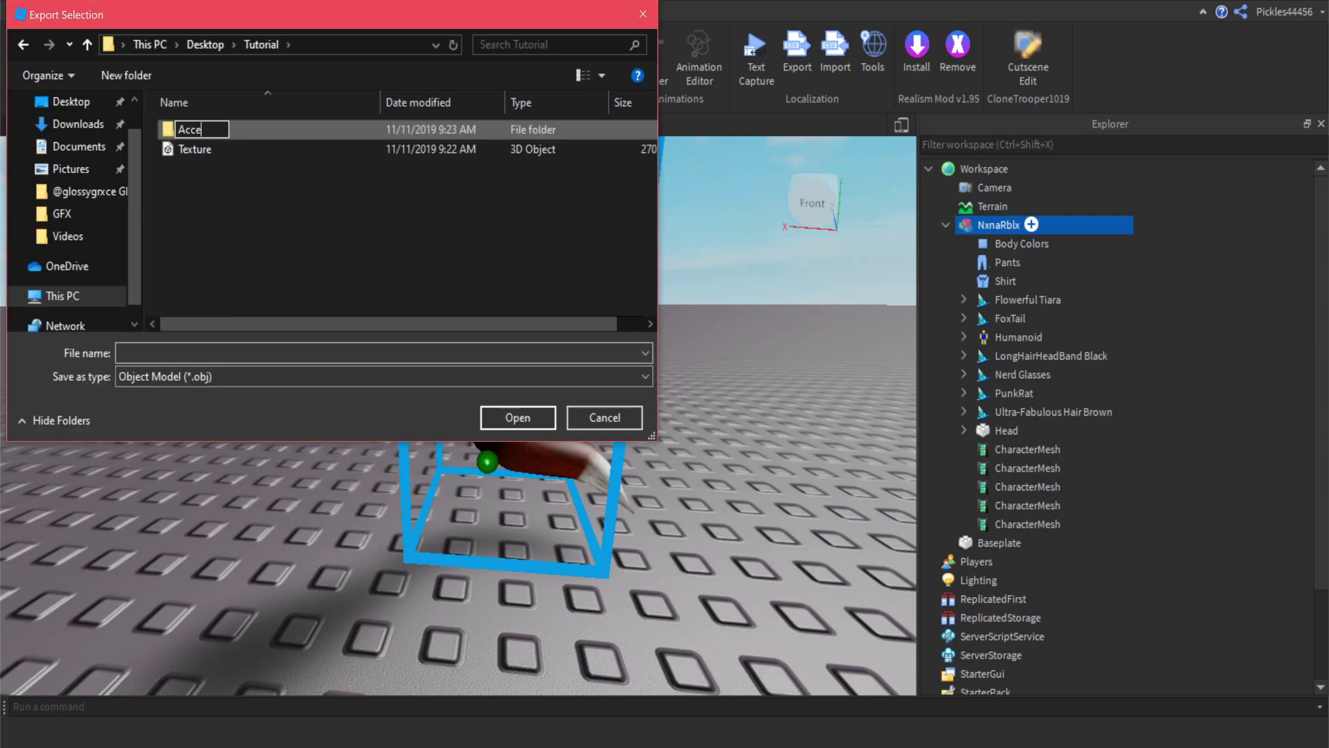
type("ssories")
key("Return")
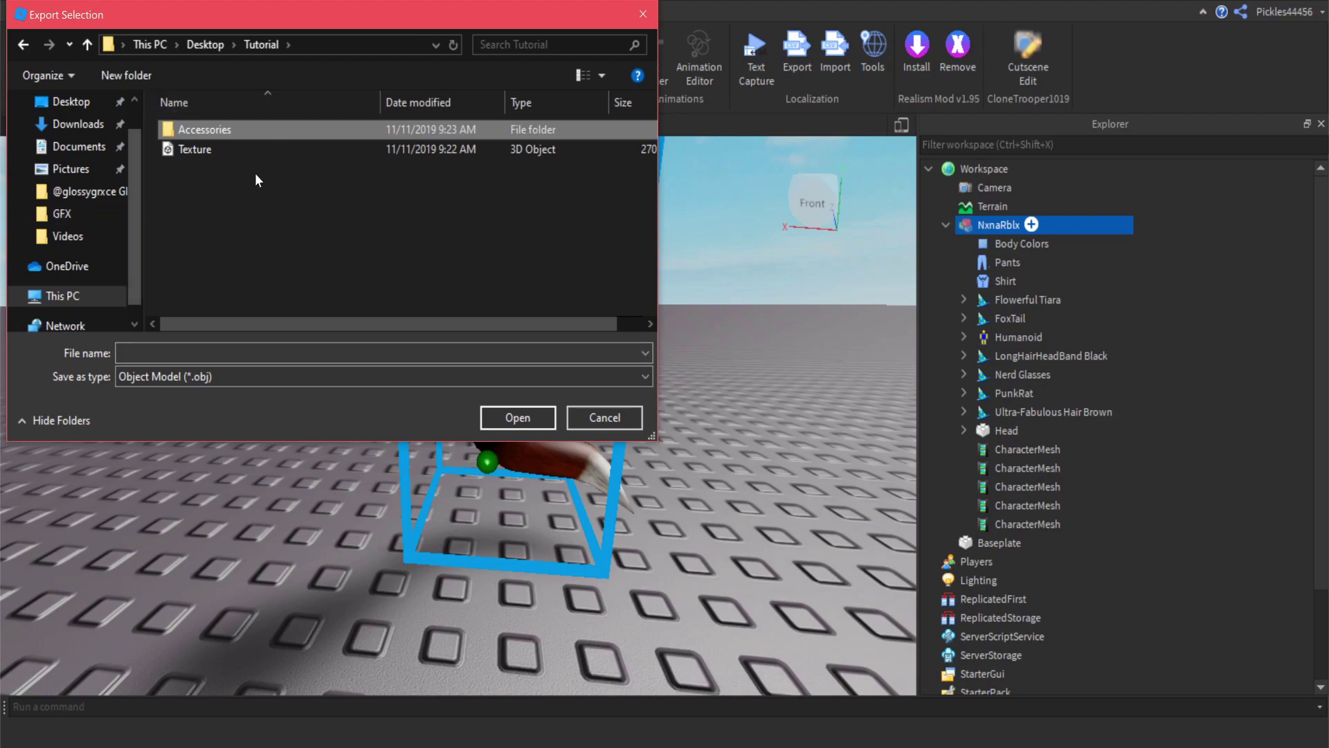
Save the export as 'Accessories' in that folder, then close Roblox Studio.
double_click(187, 132)
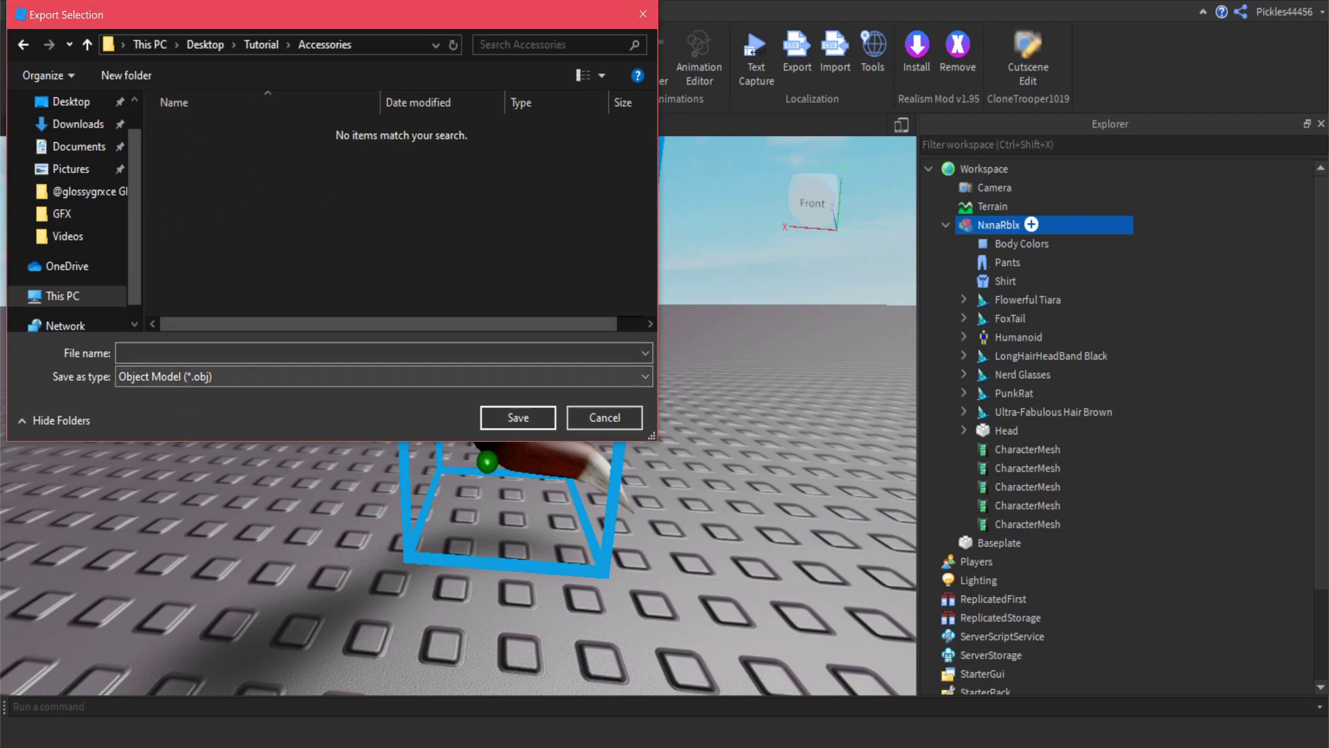
left_click(180, 354)
type("Acces")
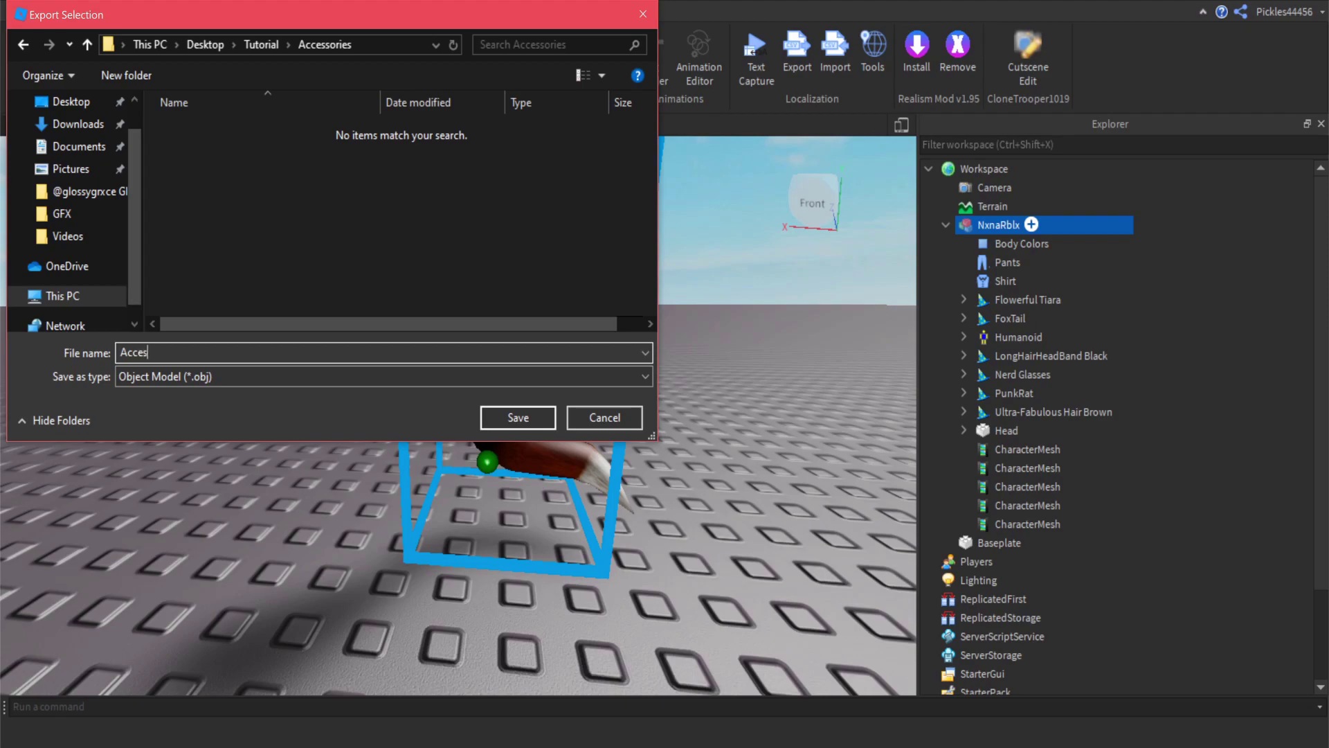
type("sories")
key("Return")
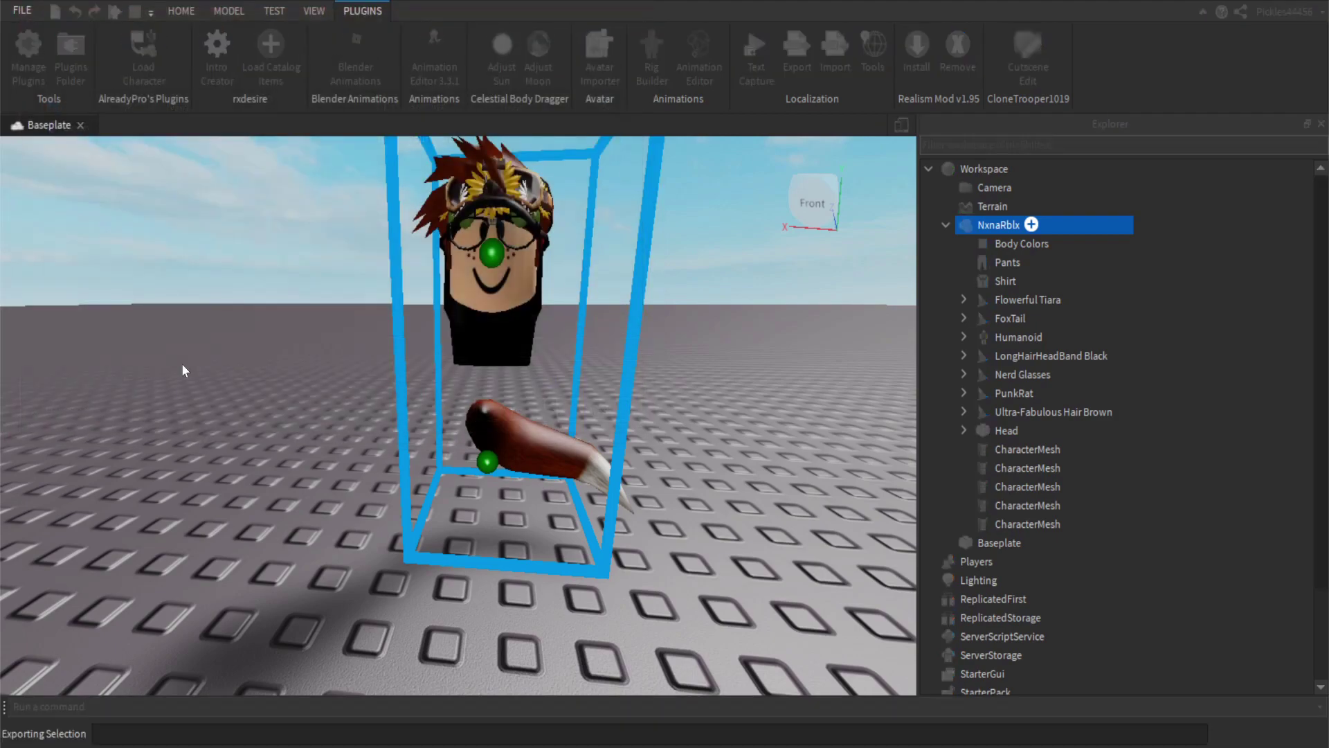
scroll(414, 387, "down", 2)
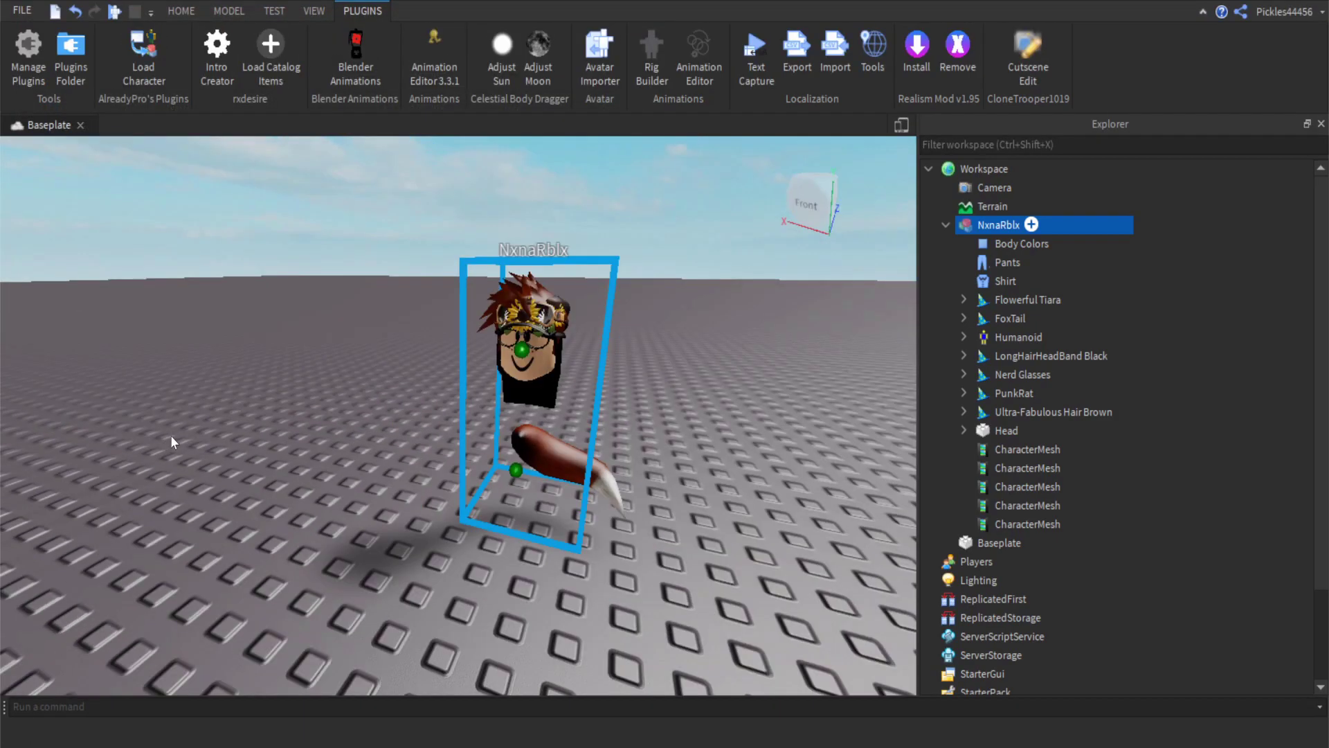
key("alt+F4")
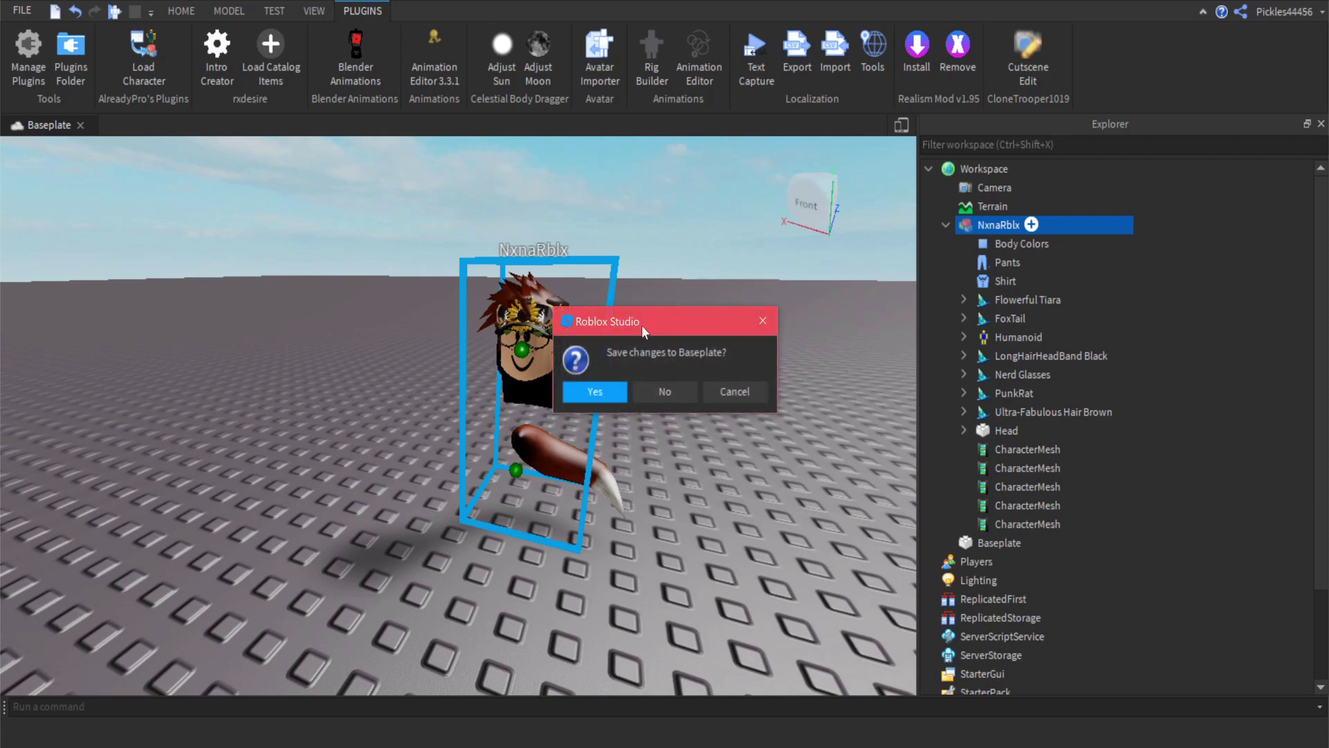
left_click(670, 389)
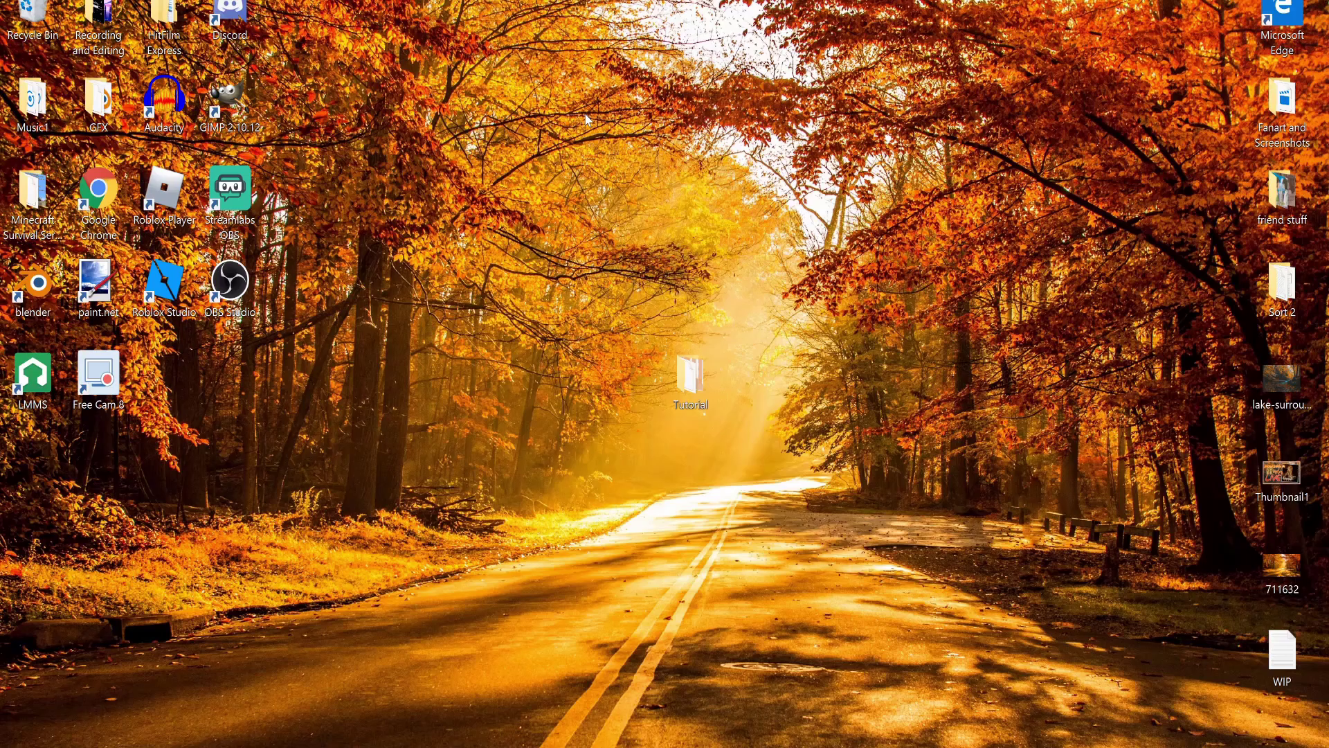
Open Woman Rig.blend from the desktop Tutorial folder and close the Explorer window.
double_click(689, 377)
left_click(603, 382)
double_click(588, 361)
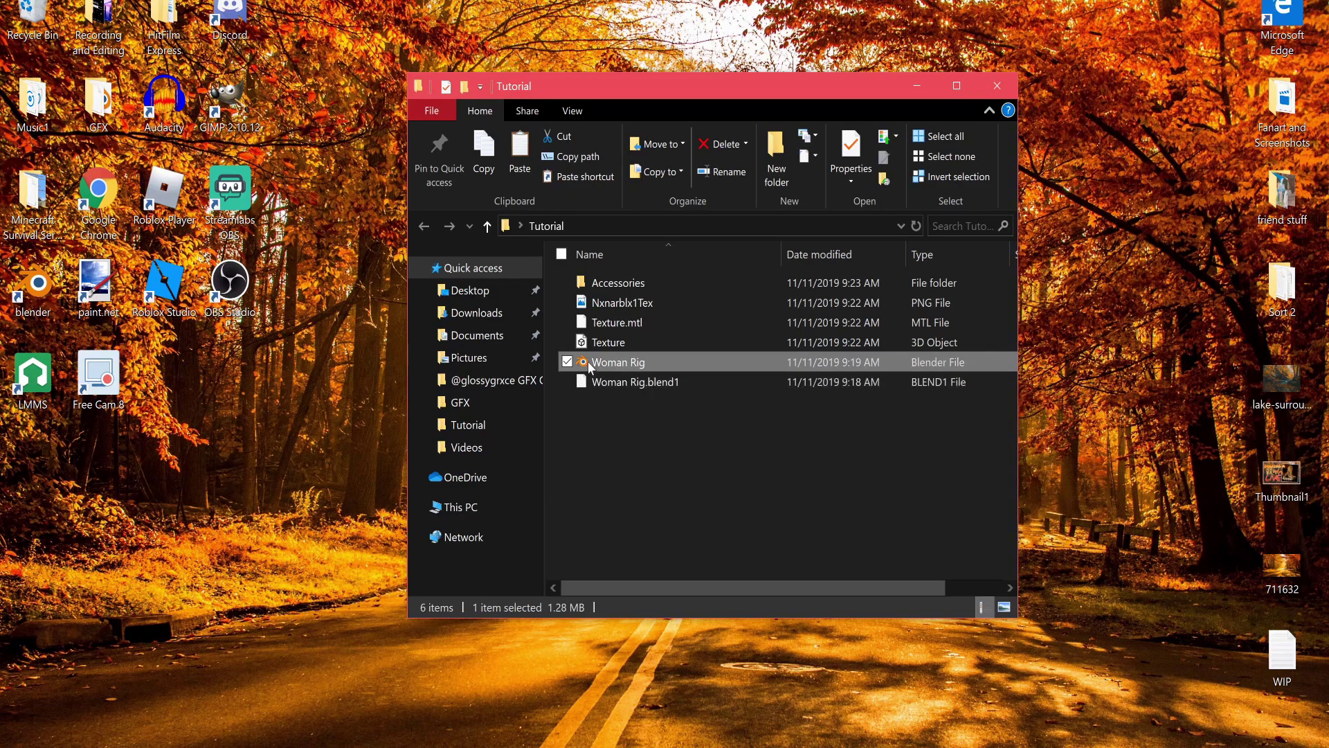
left_click(990, 86)
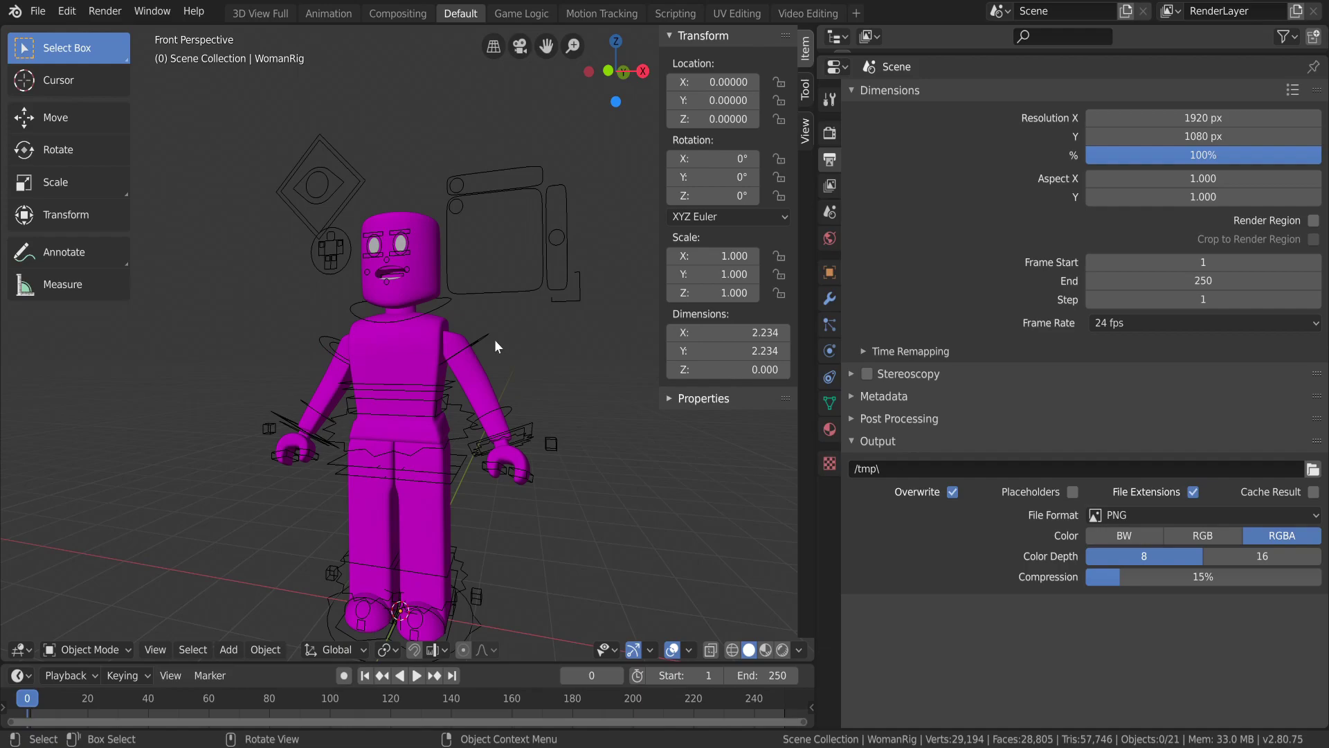
Walk the view up to the character's head and select the head mesh in Object Mode.
key("shift+grave")
key("w")
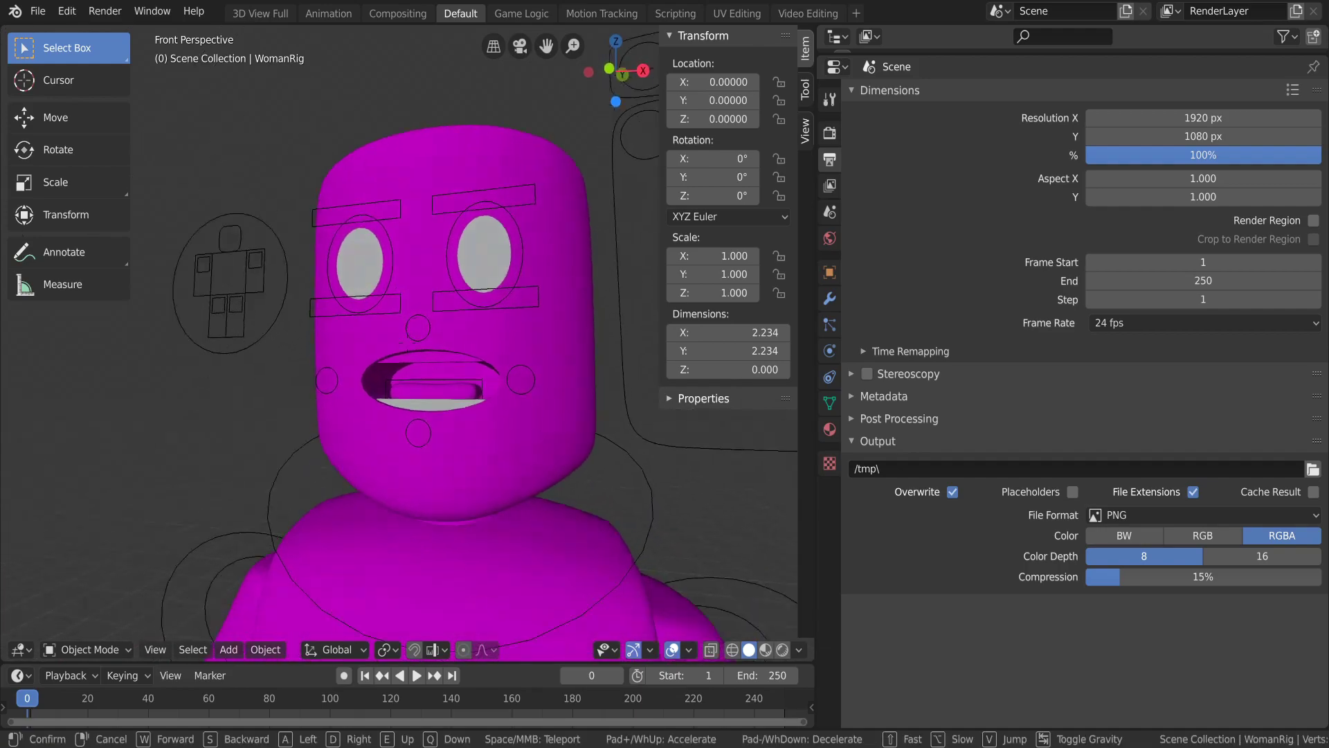
left_click(404, 342)
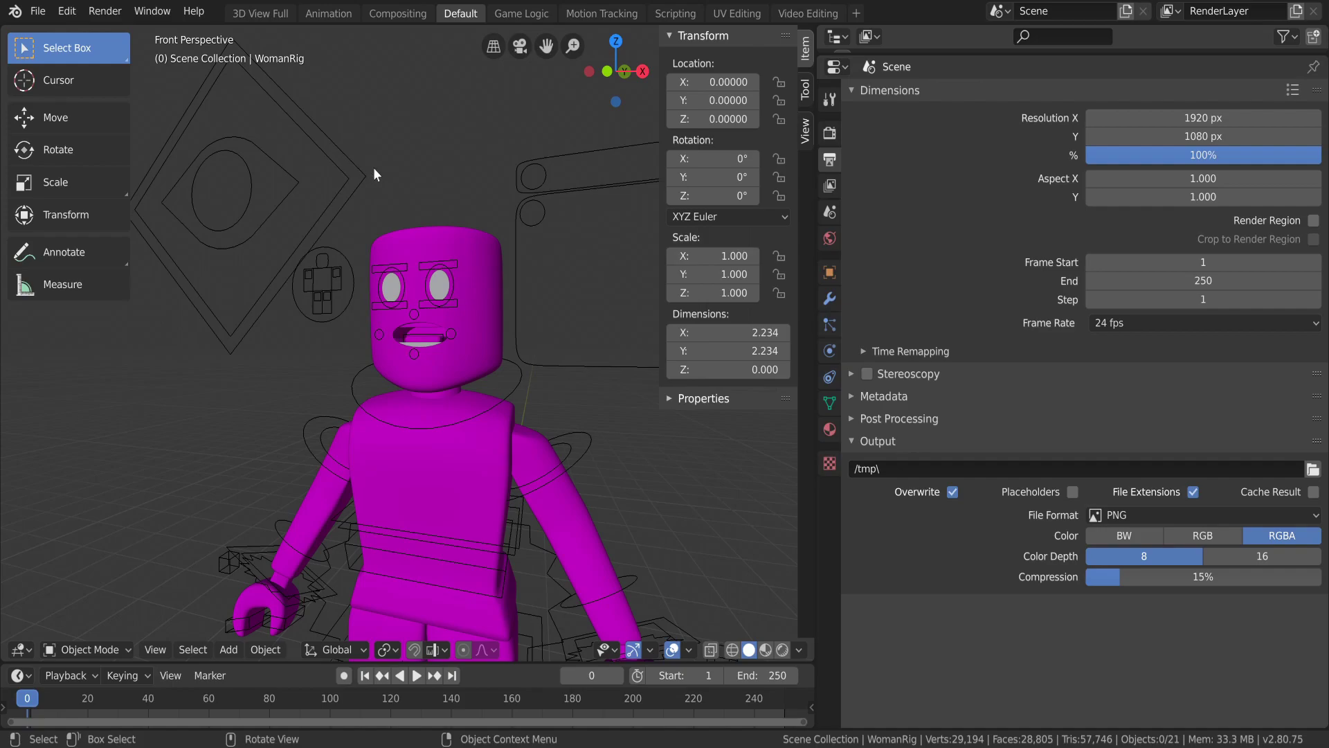
key("b")
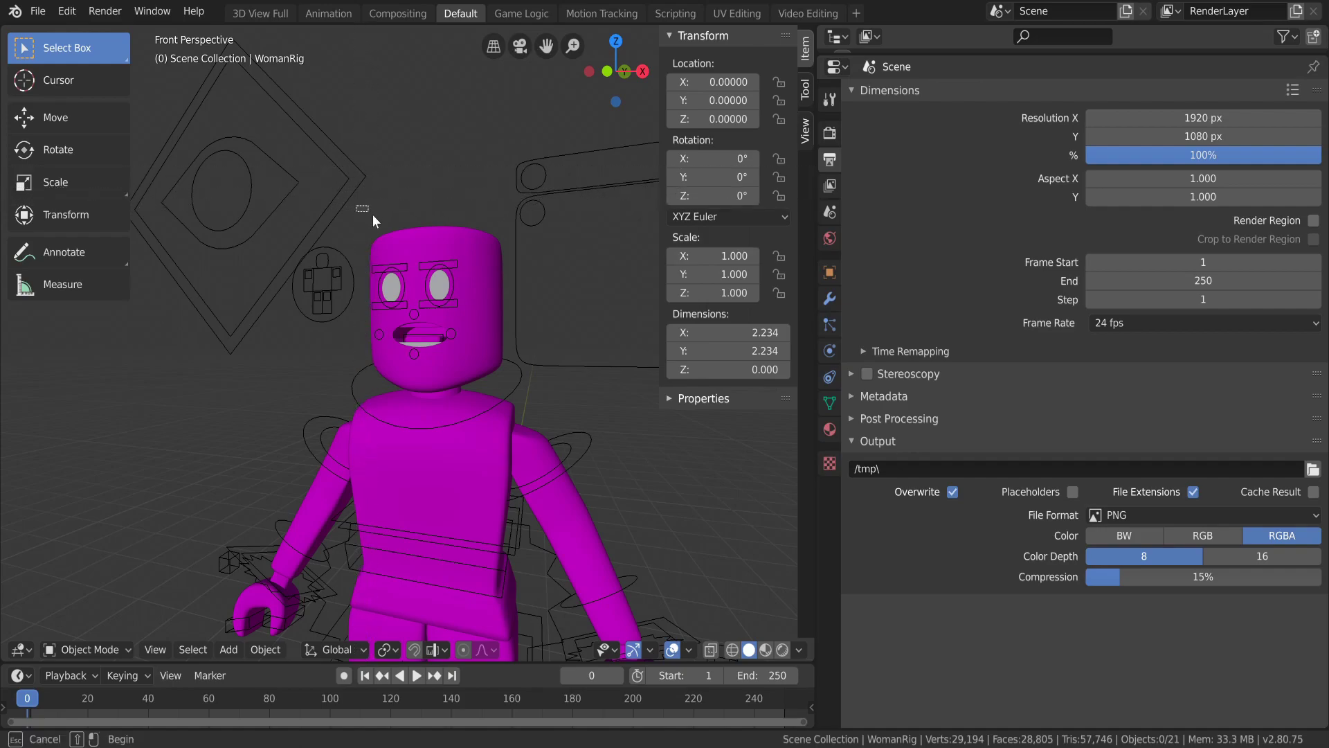
left_click_drag(413, 255, 512, 356)
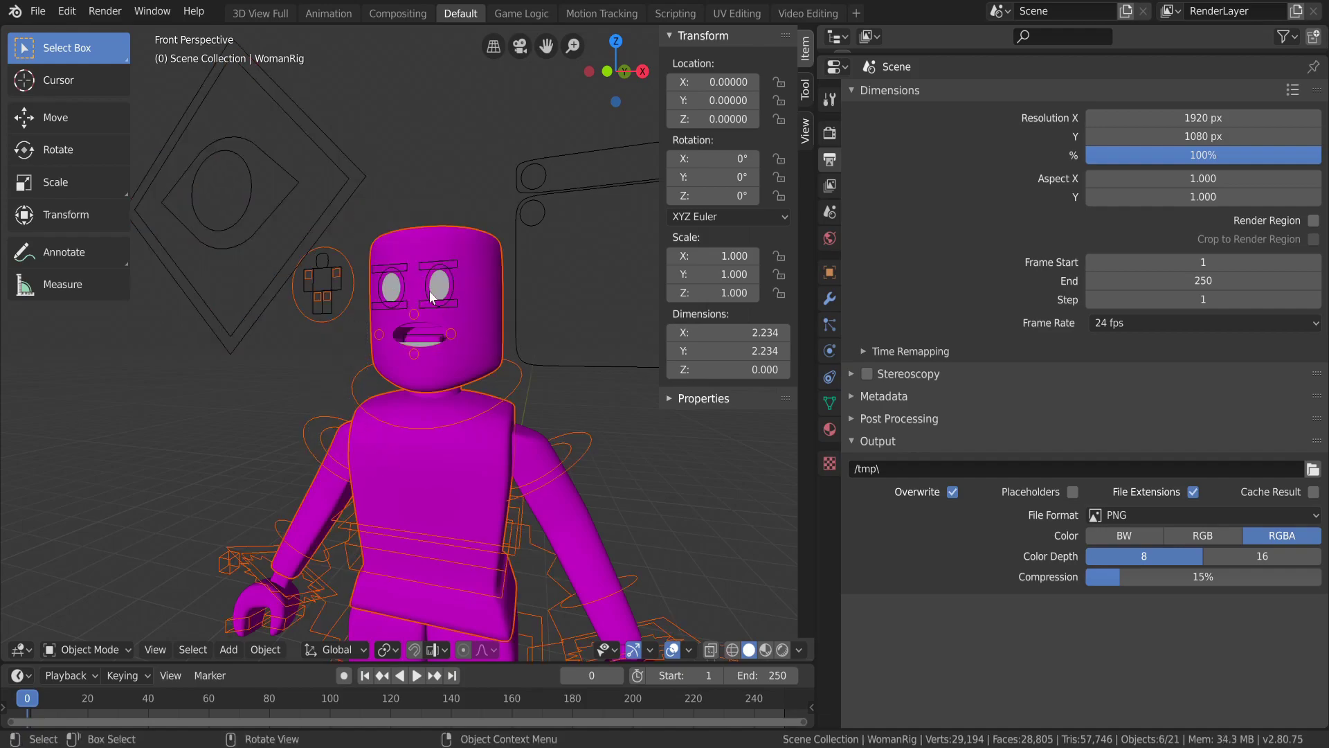
left_click(465, 325)
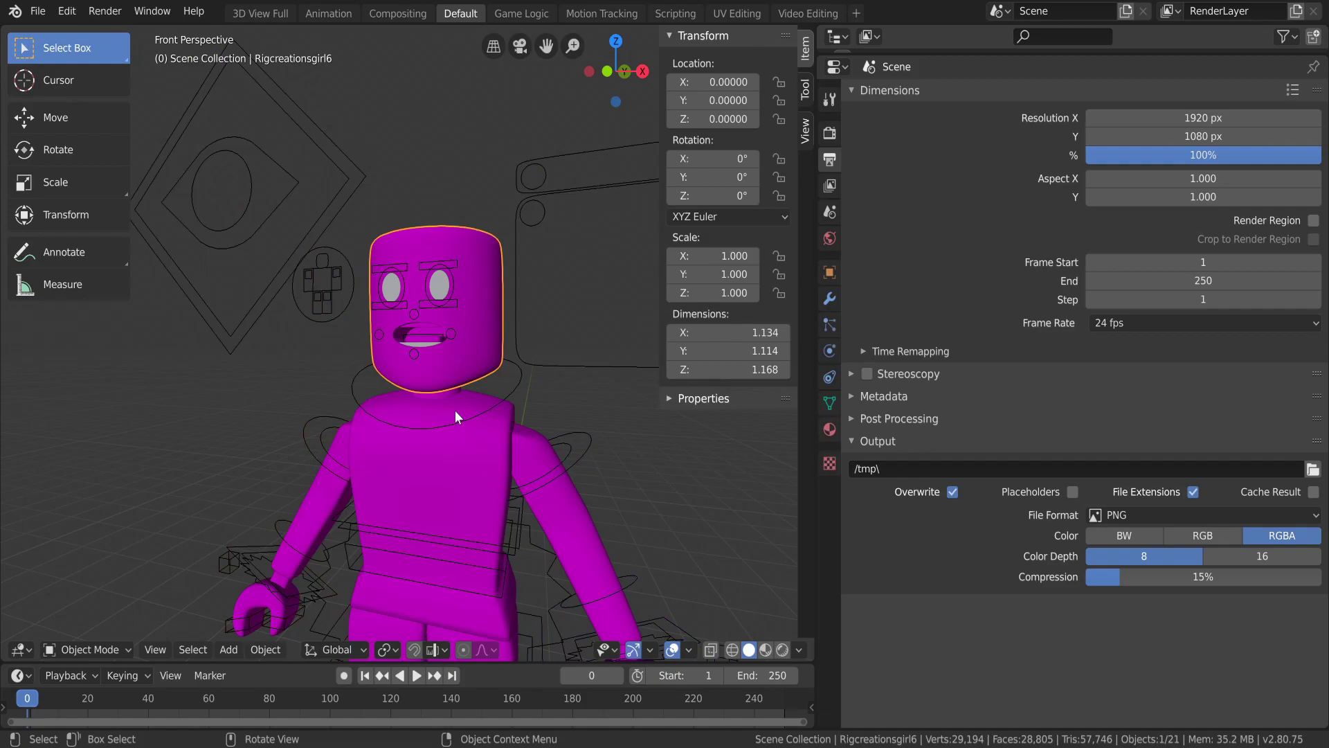
left_click(471, 417)
key("ctrl+Tab")
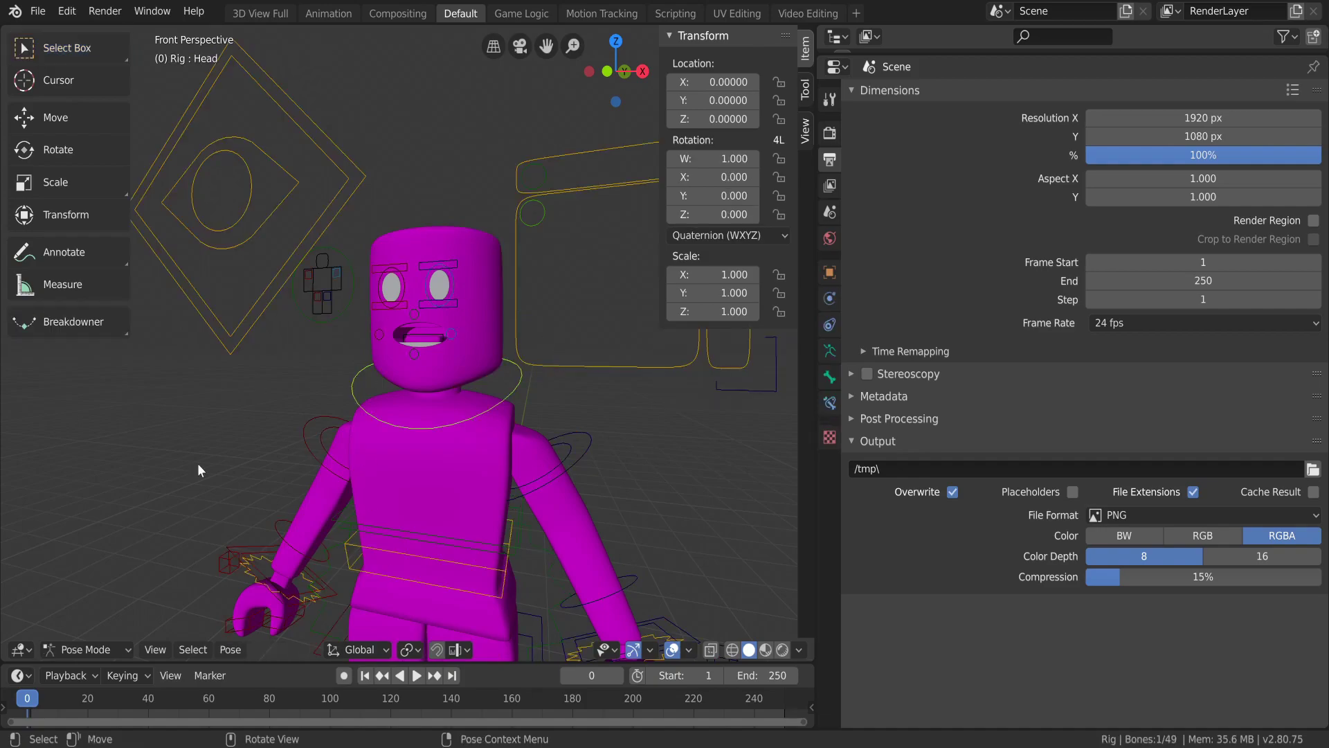
key("ctrl+Tab")
left_click(453, 382)
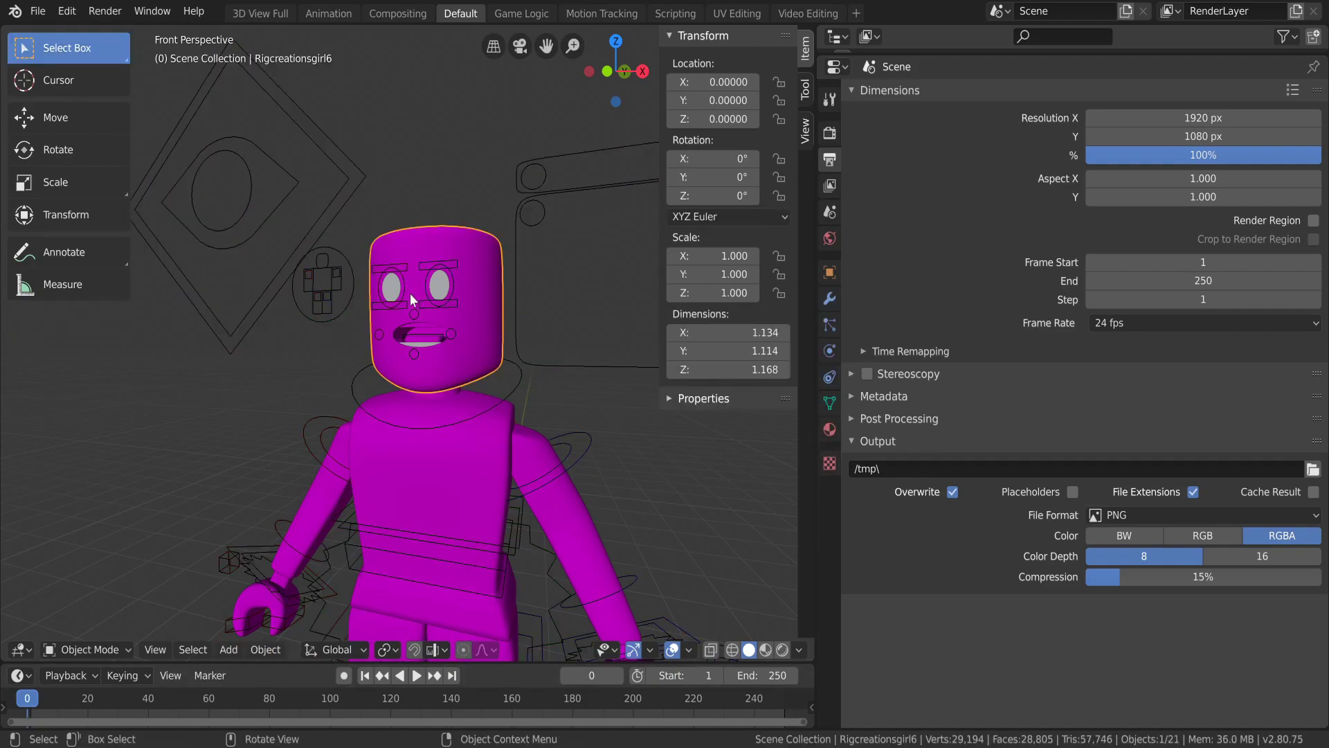
Box-select the head with its eyes, brows and mouth and delete all 9 objects.
key("b")
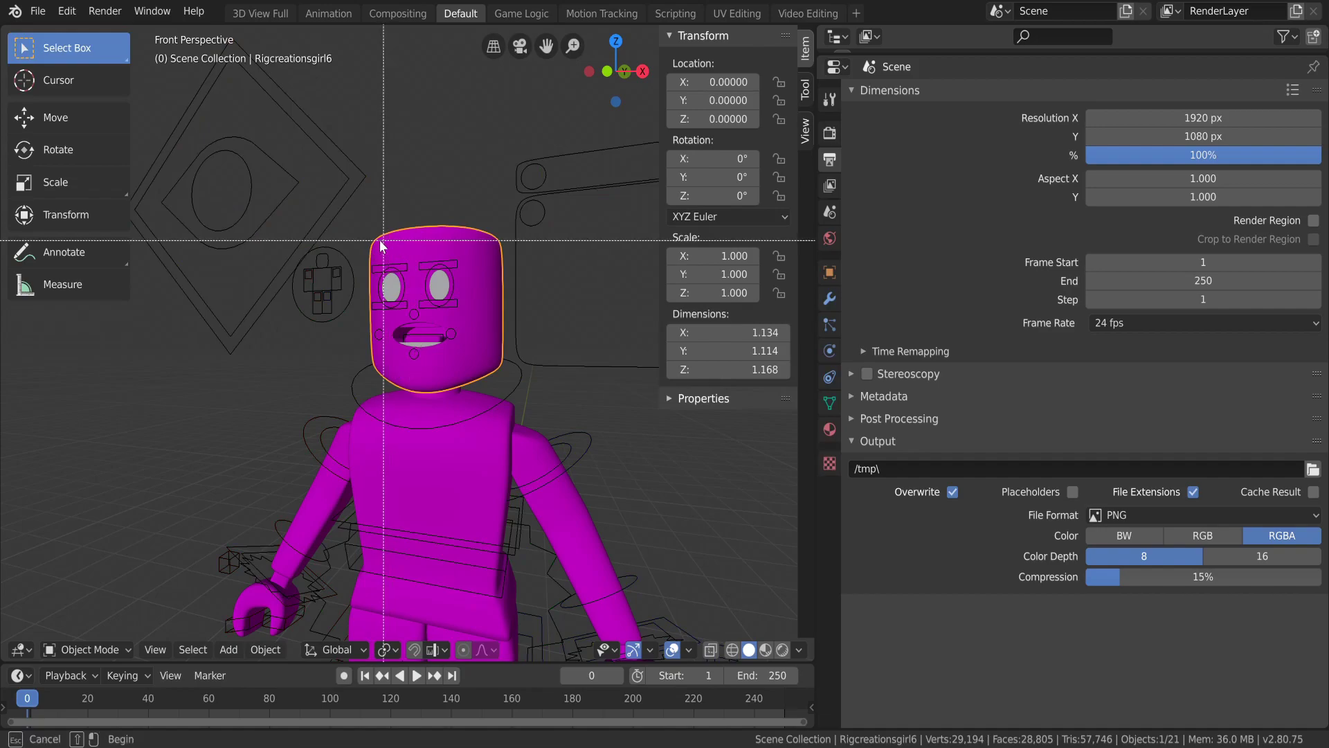
left_click_drag(365, 236, 451, 345)
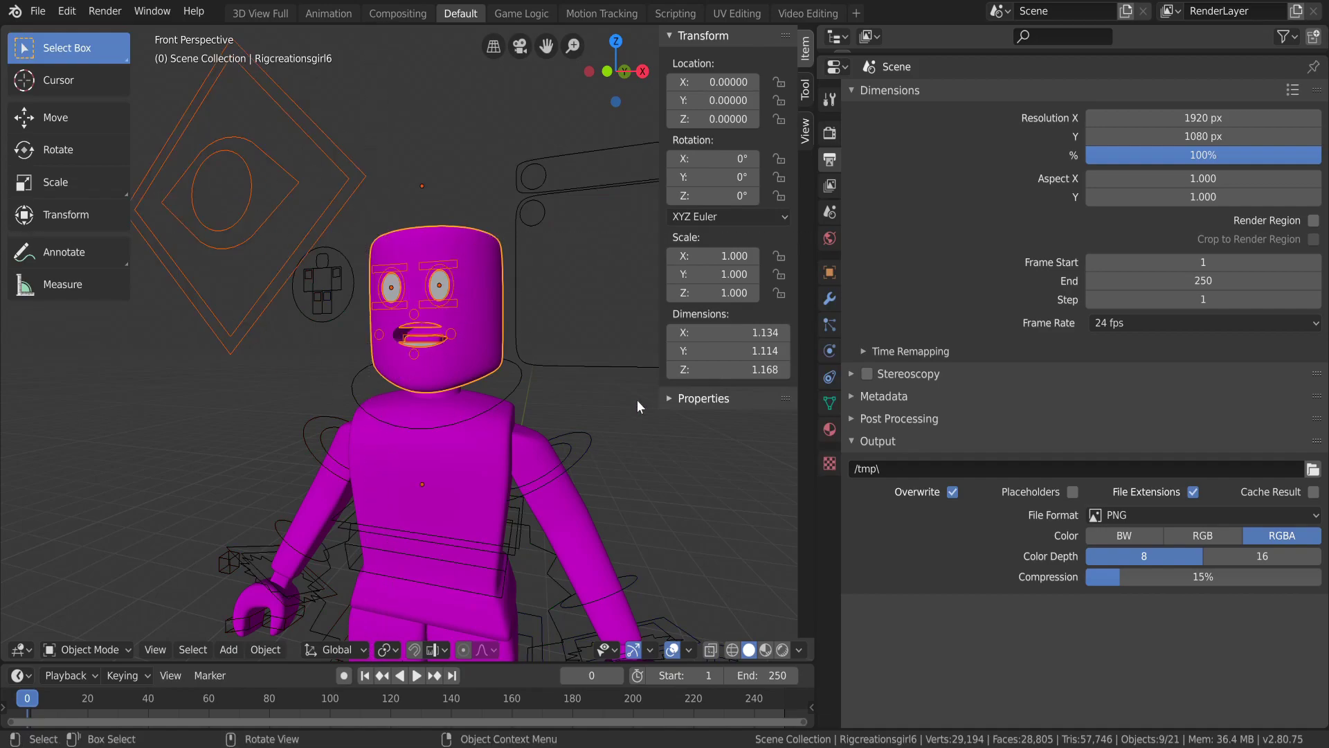
key("Delete")
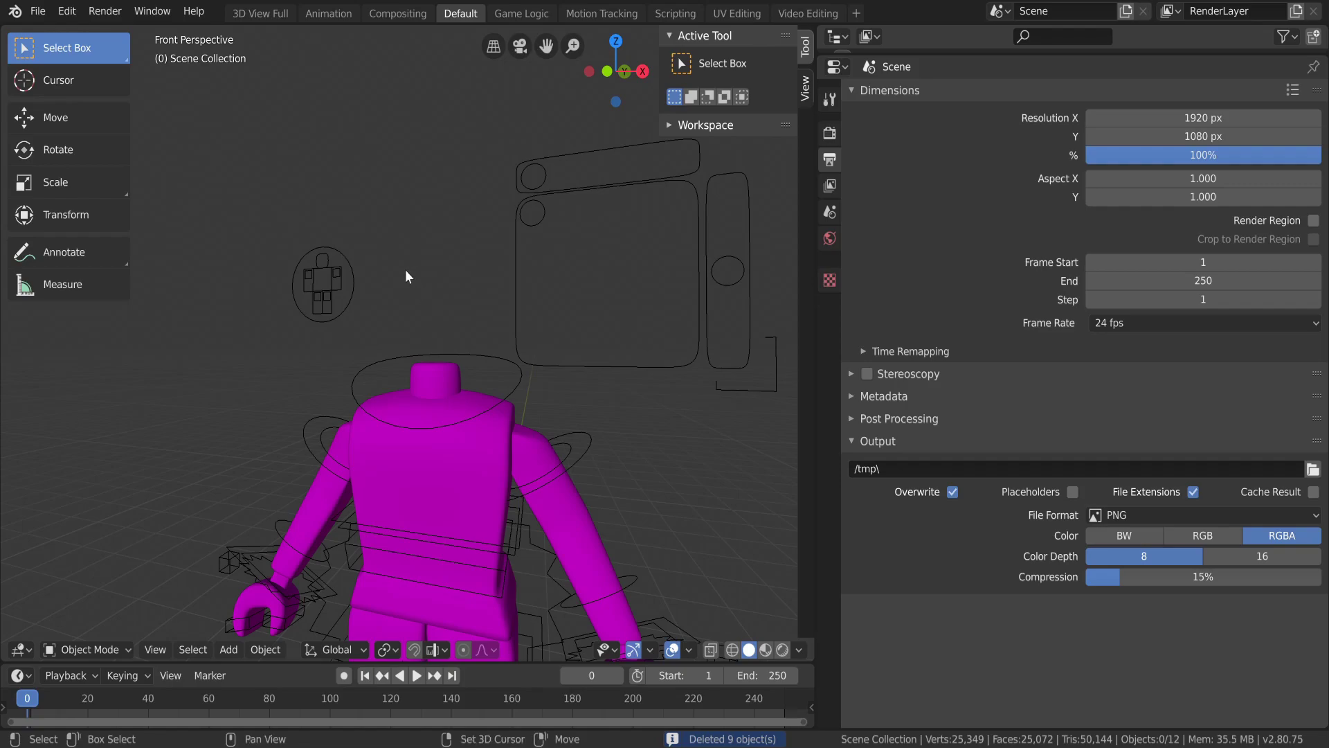
Select the torso and unlink its Rigcreationsgirl1Mtl material in Material Properties.
key("shift+grave")
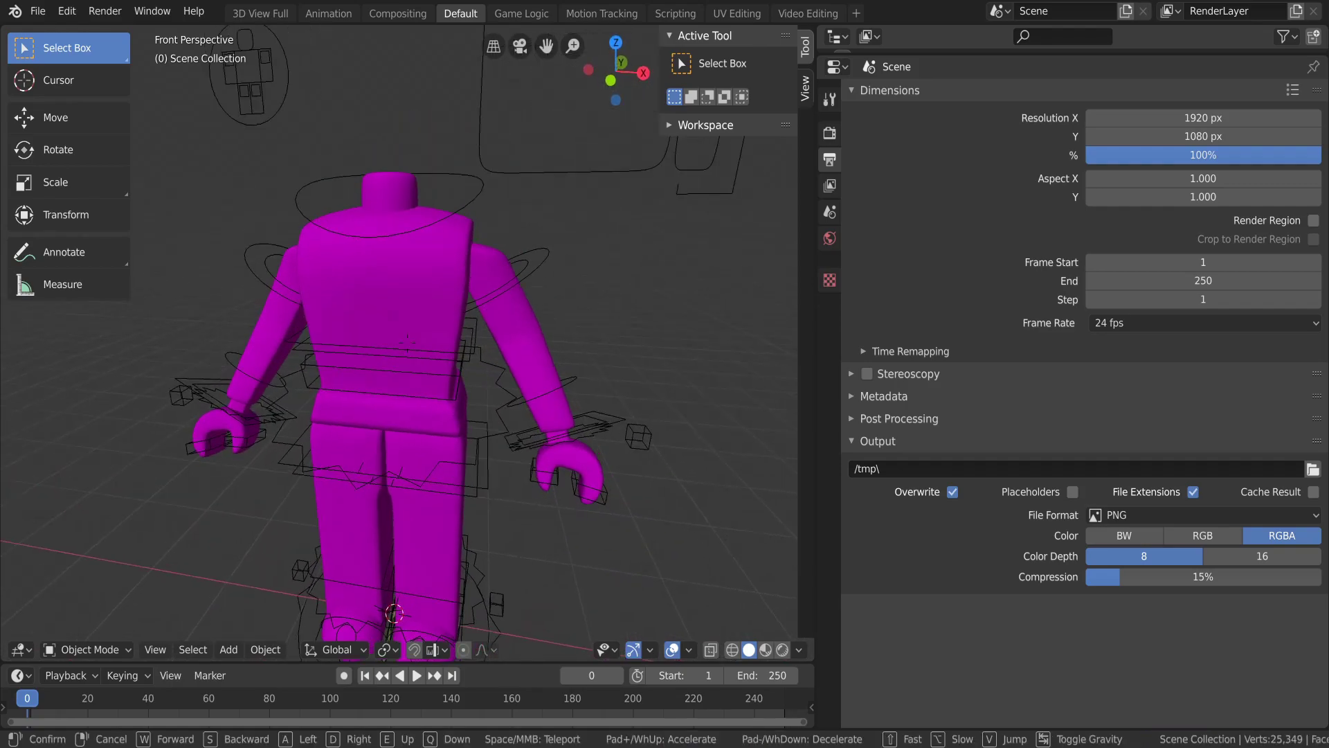
key("s")
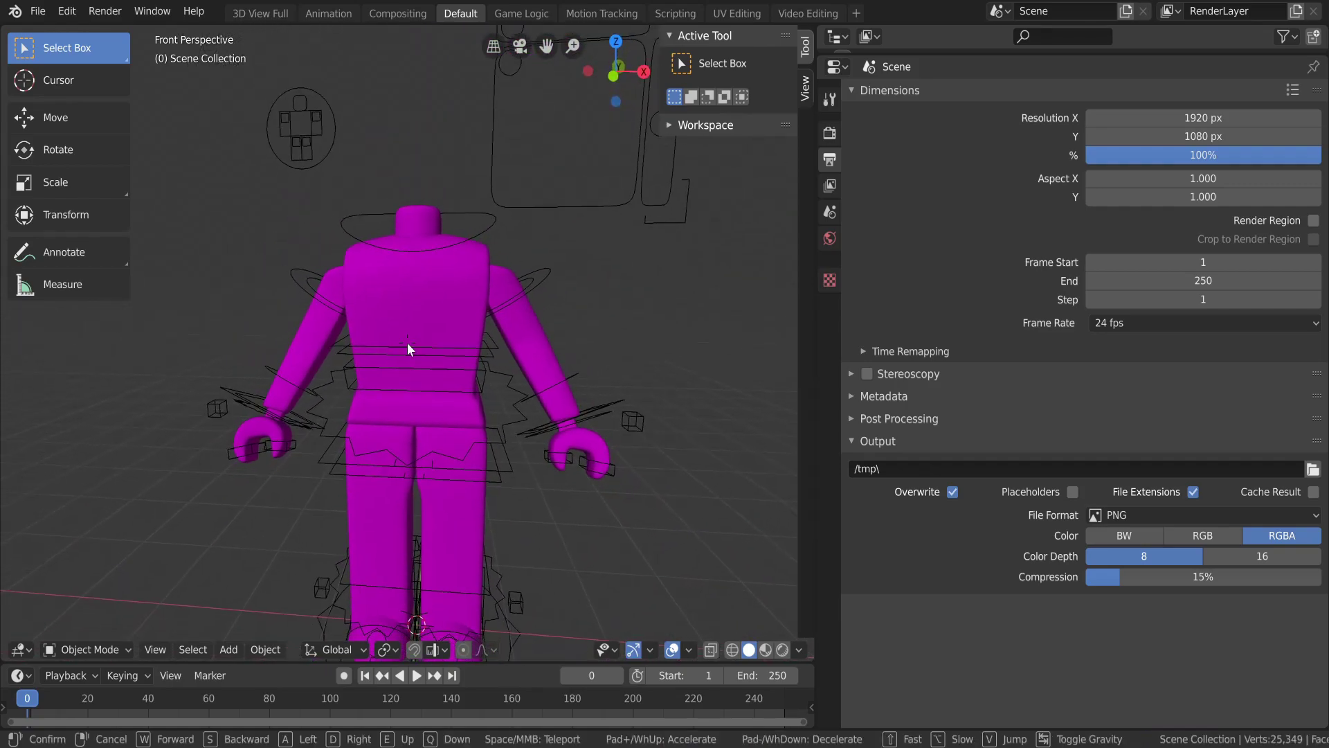
left_click(407, 342)
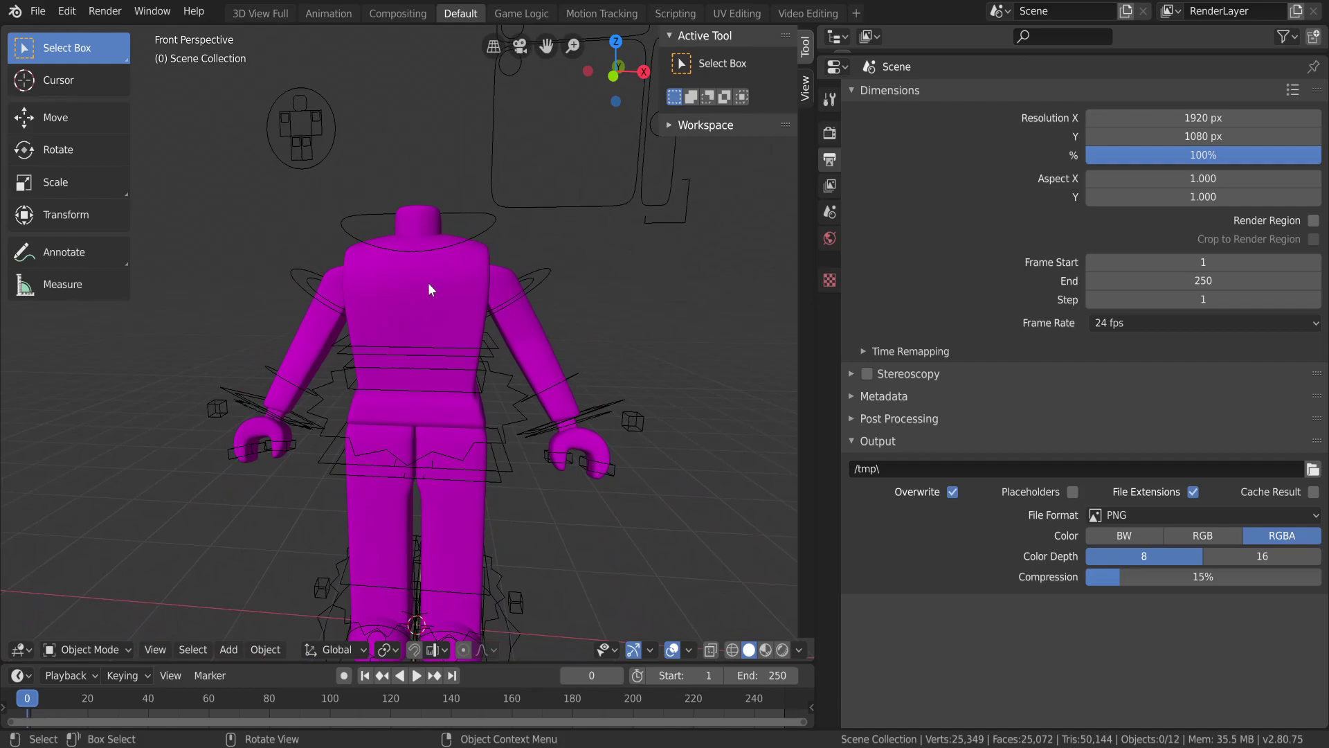
left_click(372, 310)
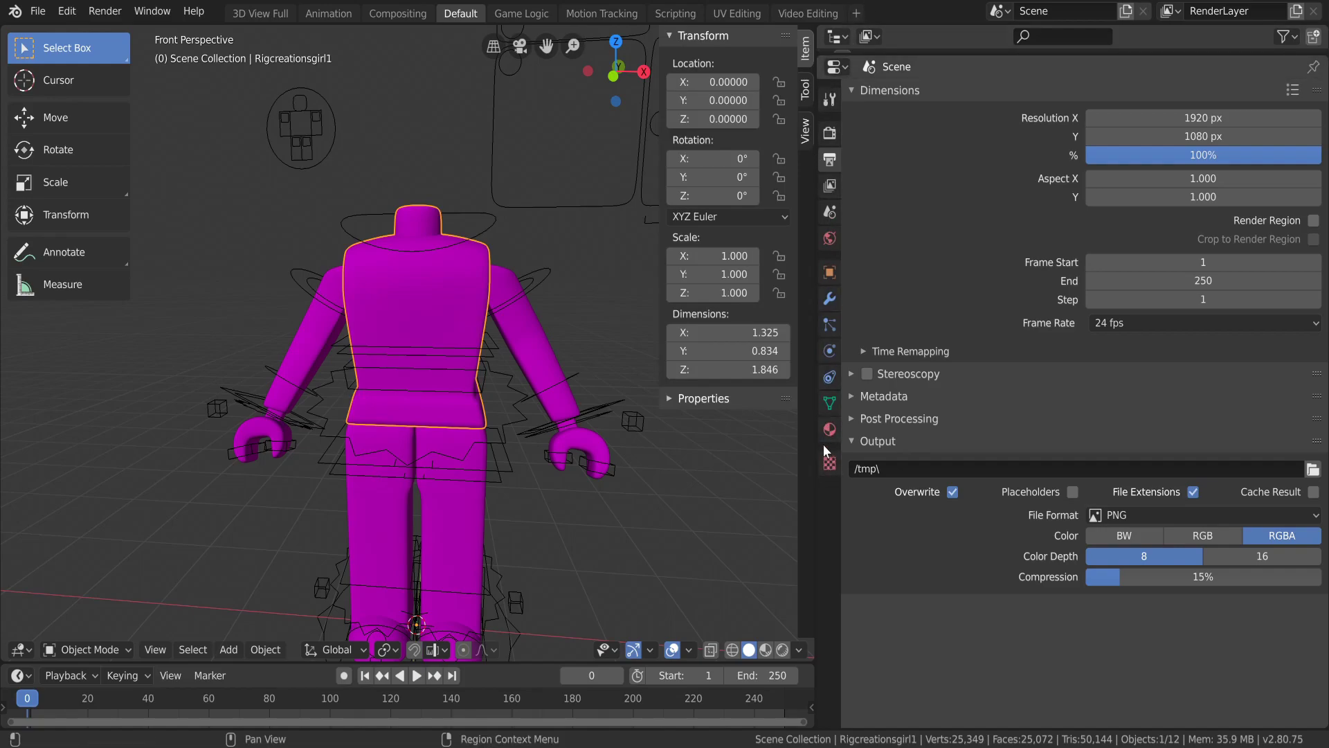
left_click(837, 434)
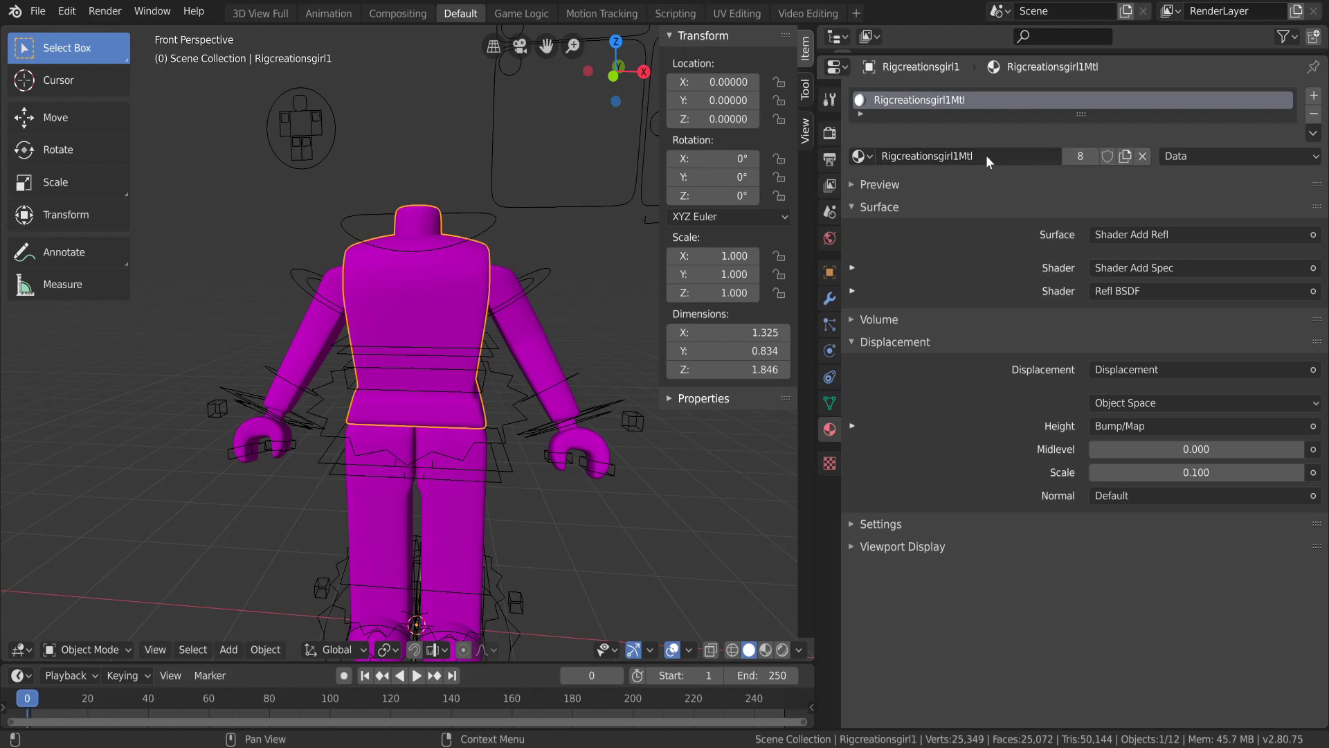
left_click(1147, 160)
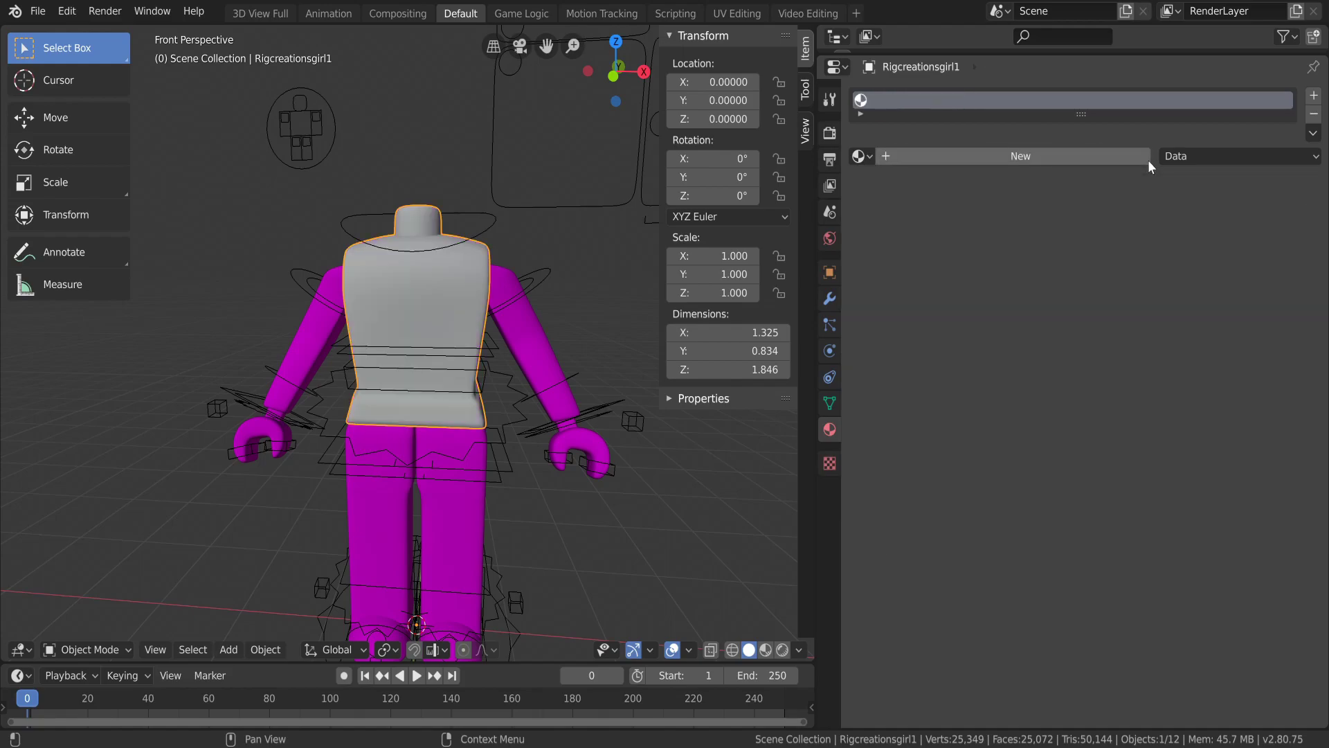
Give the torso a new material using Desktop\Tutorial\Nxnarblx1Tex.png as its Base Color image texture.
left_click(993, 156)
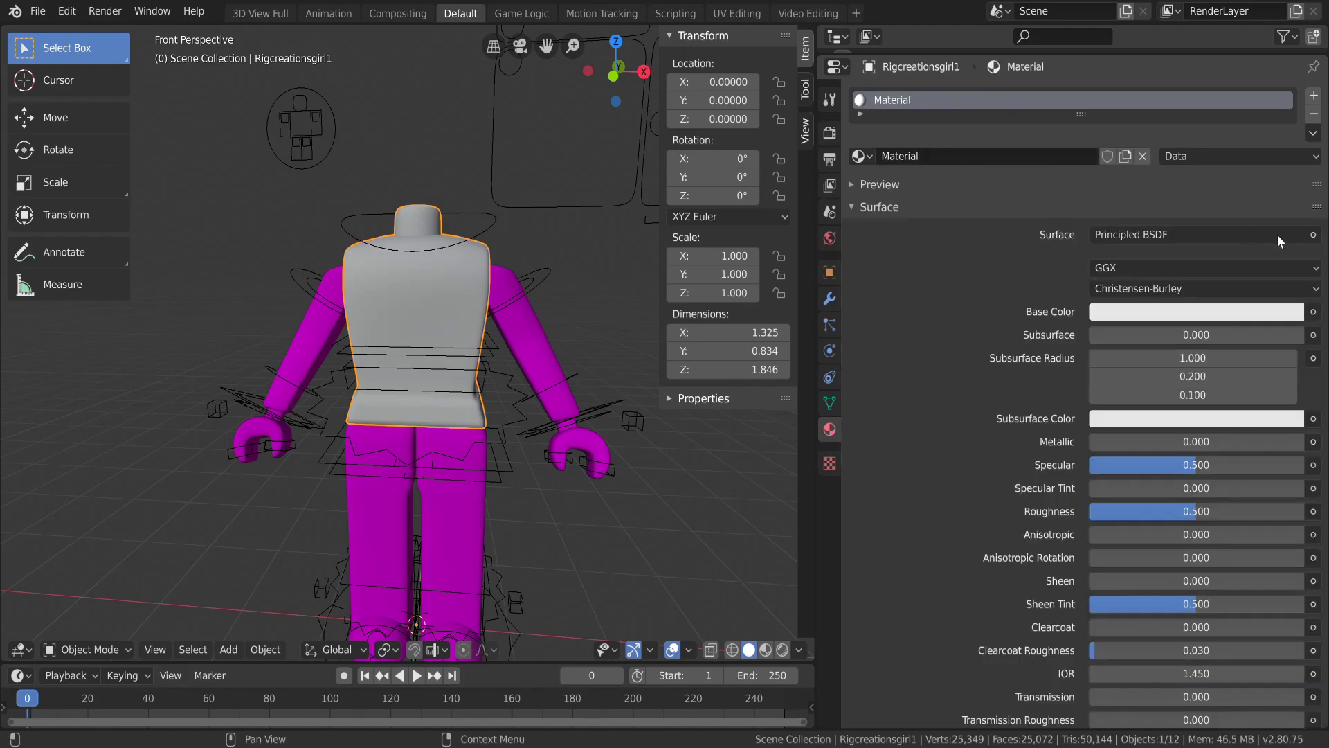
left_click(1313, 312)
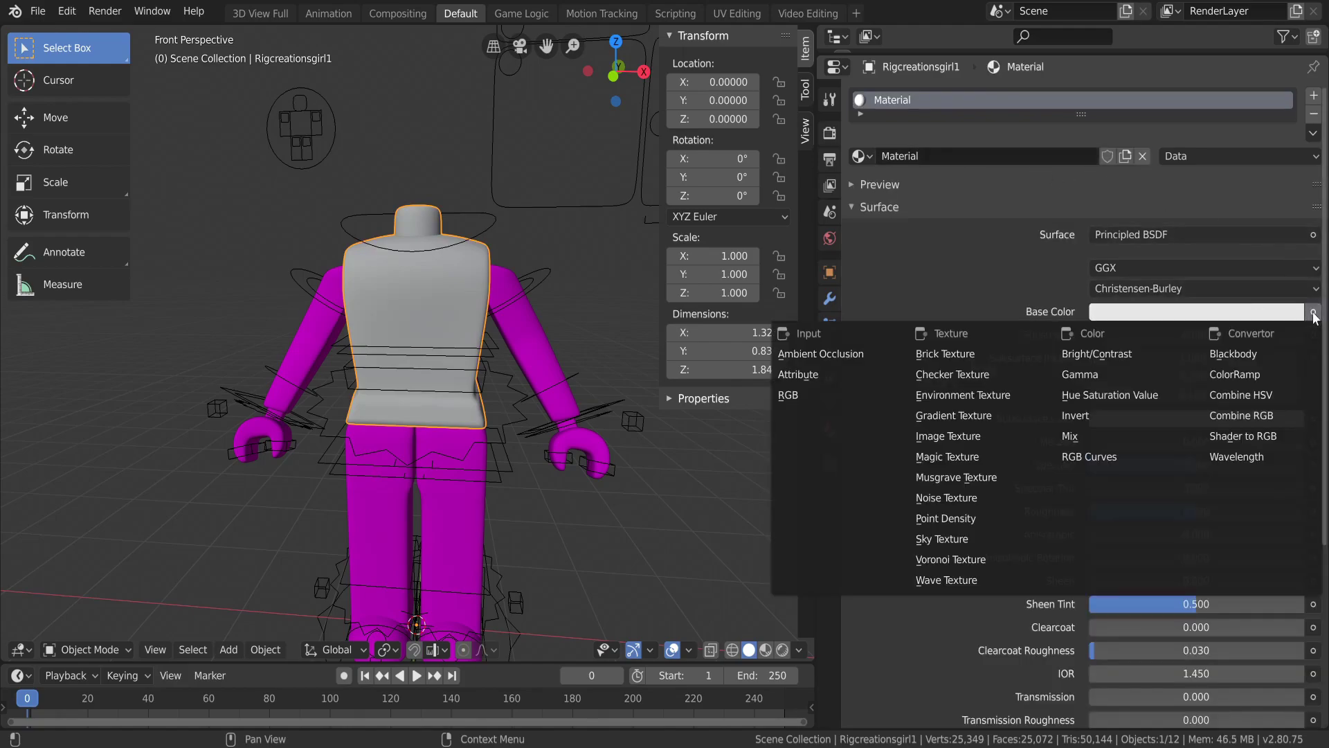
left_click(964, 438)
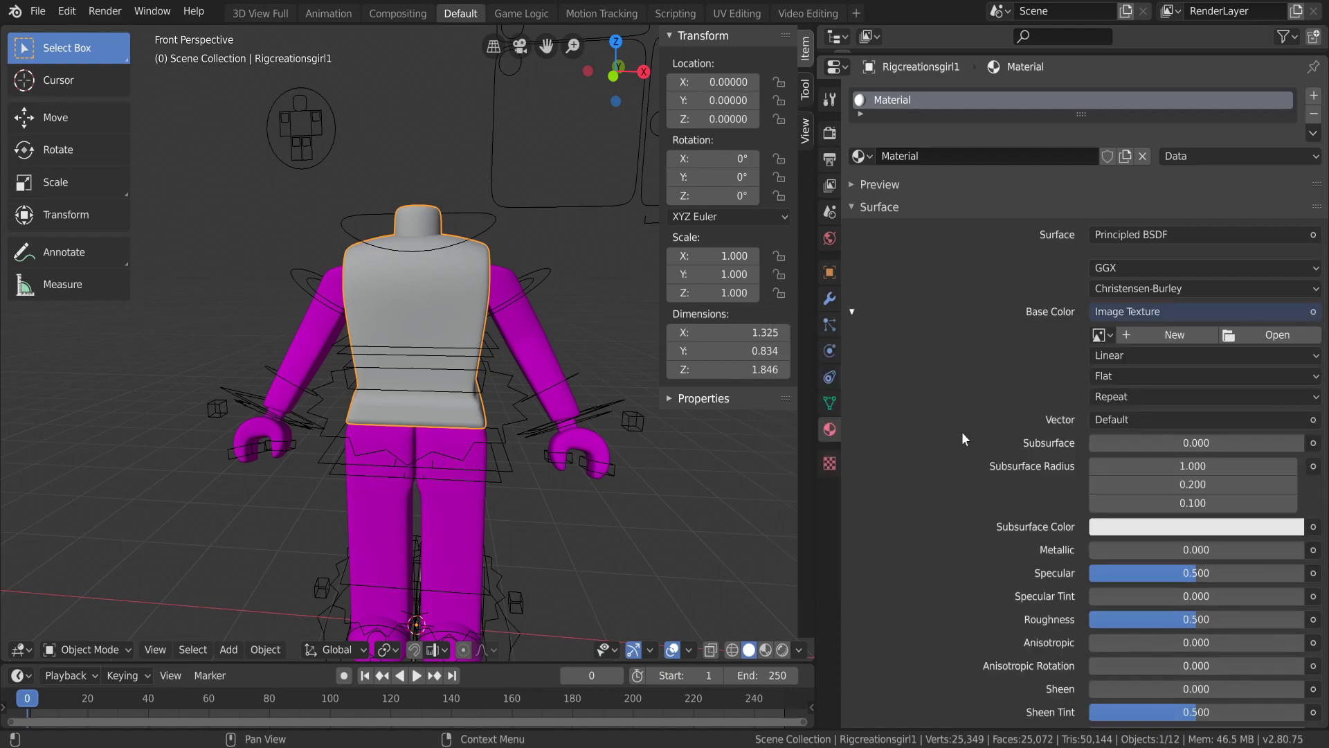
left_click(1259, 335)
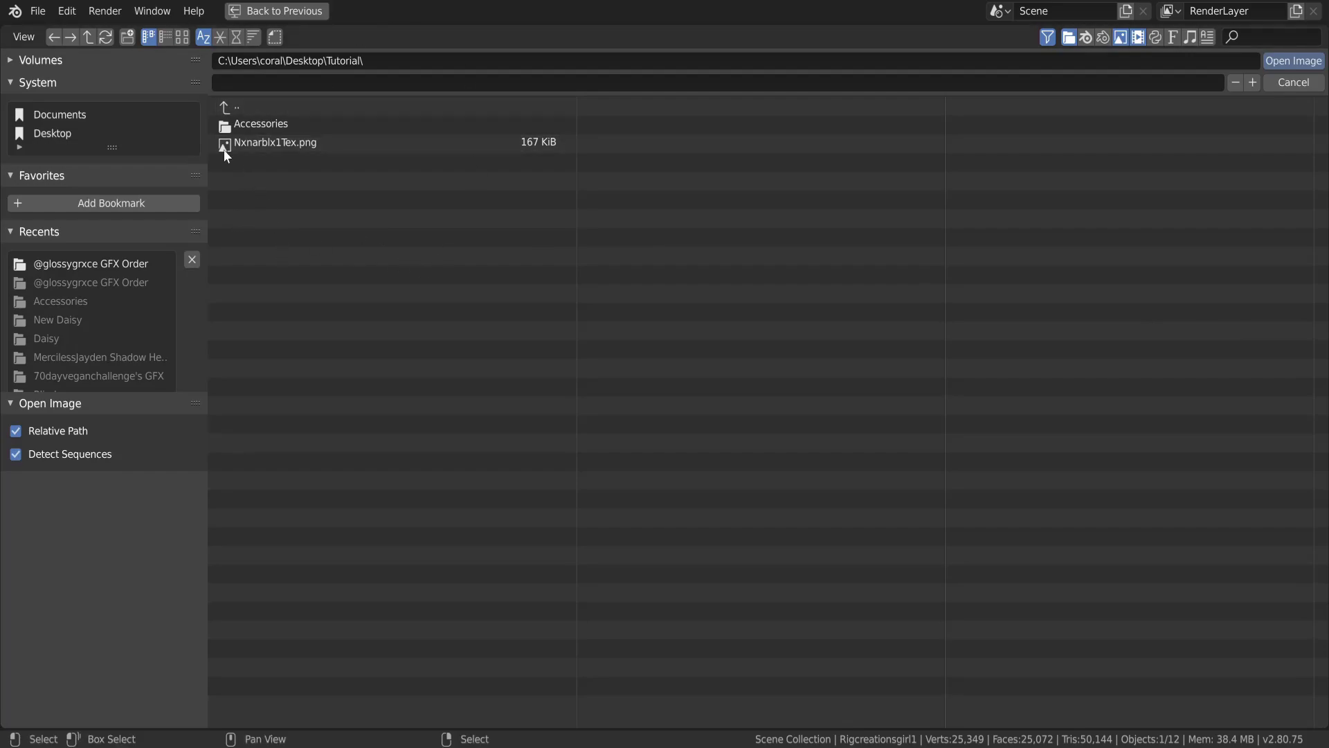
left_click(230, 106)
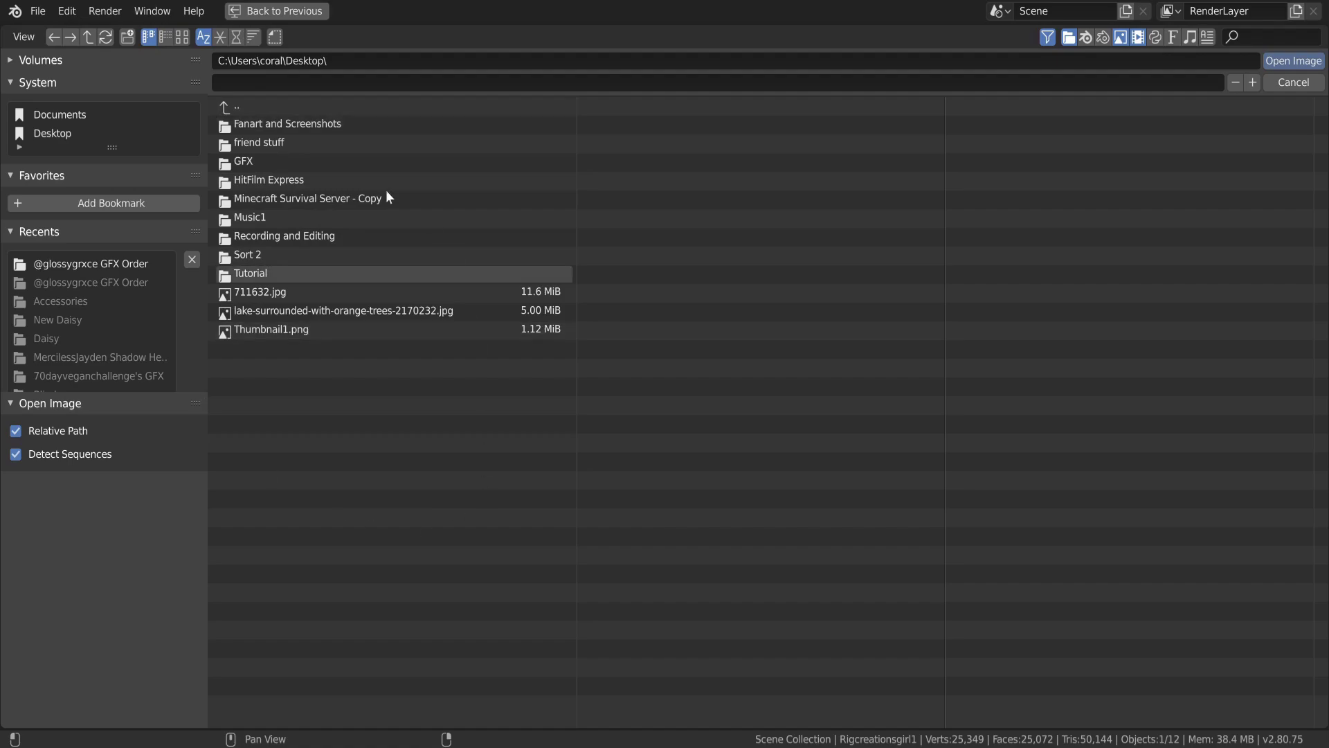
left_click(264, 272)
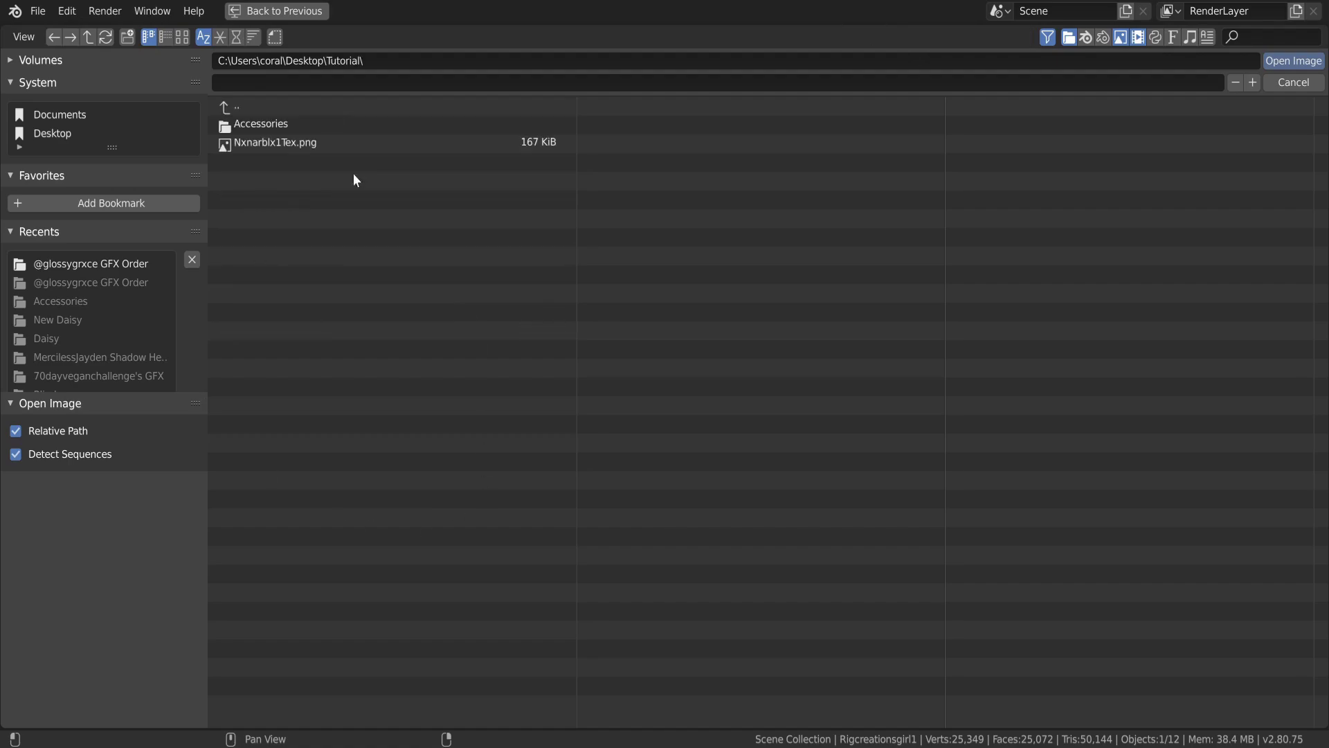
left_click(273, 144)
double_click(276, 144)
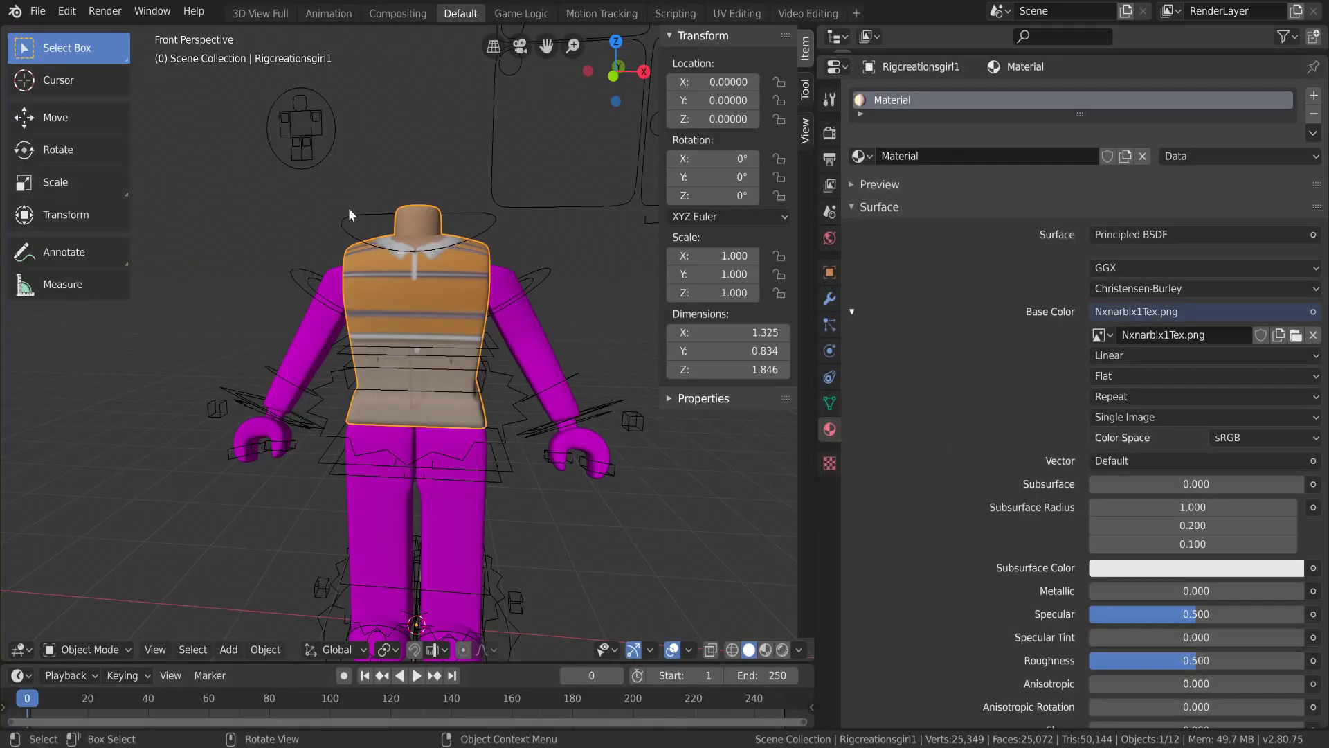
Replace the arm's material with a new one using Nxnarblx1Tex.png as Base Color, then select the leg.
left_click(524, 330)
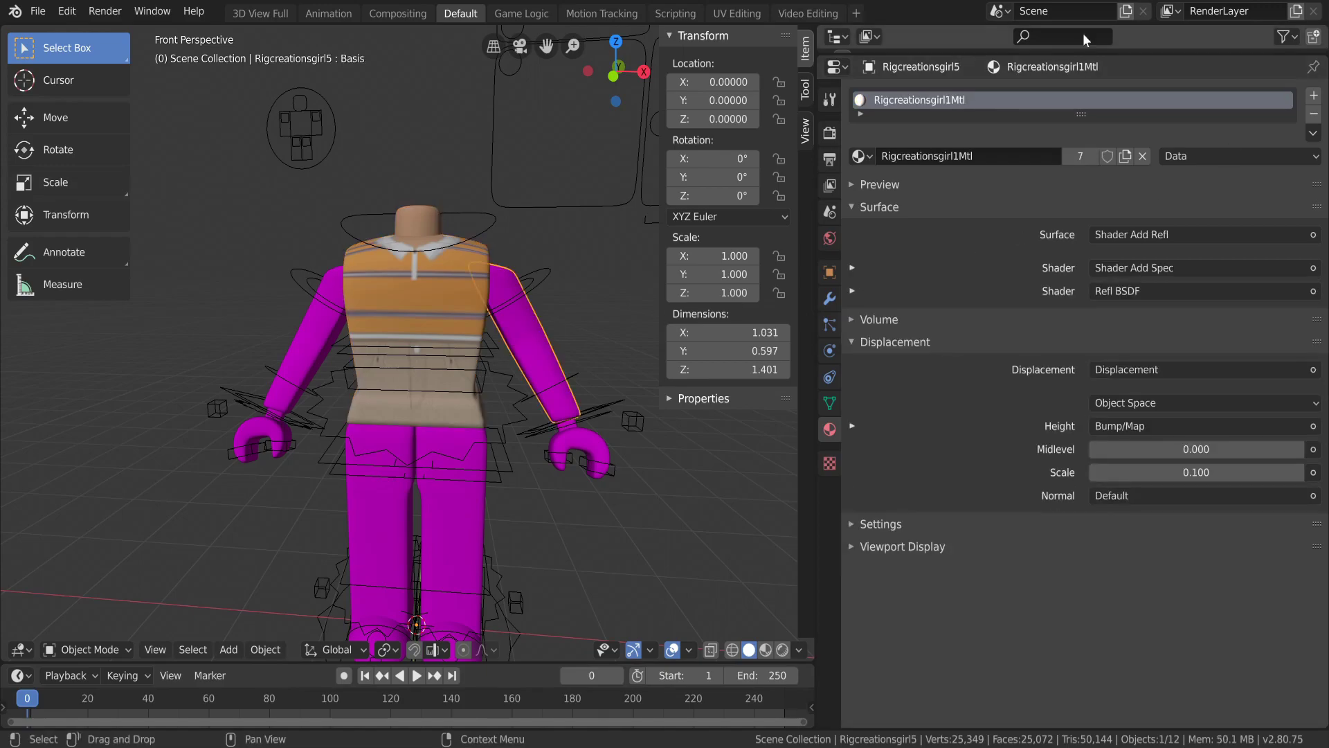
left_click(1142, 156)
left_click(1053, 158)
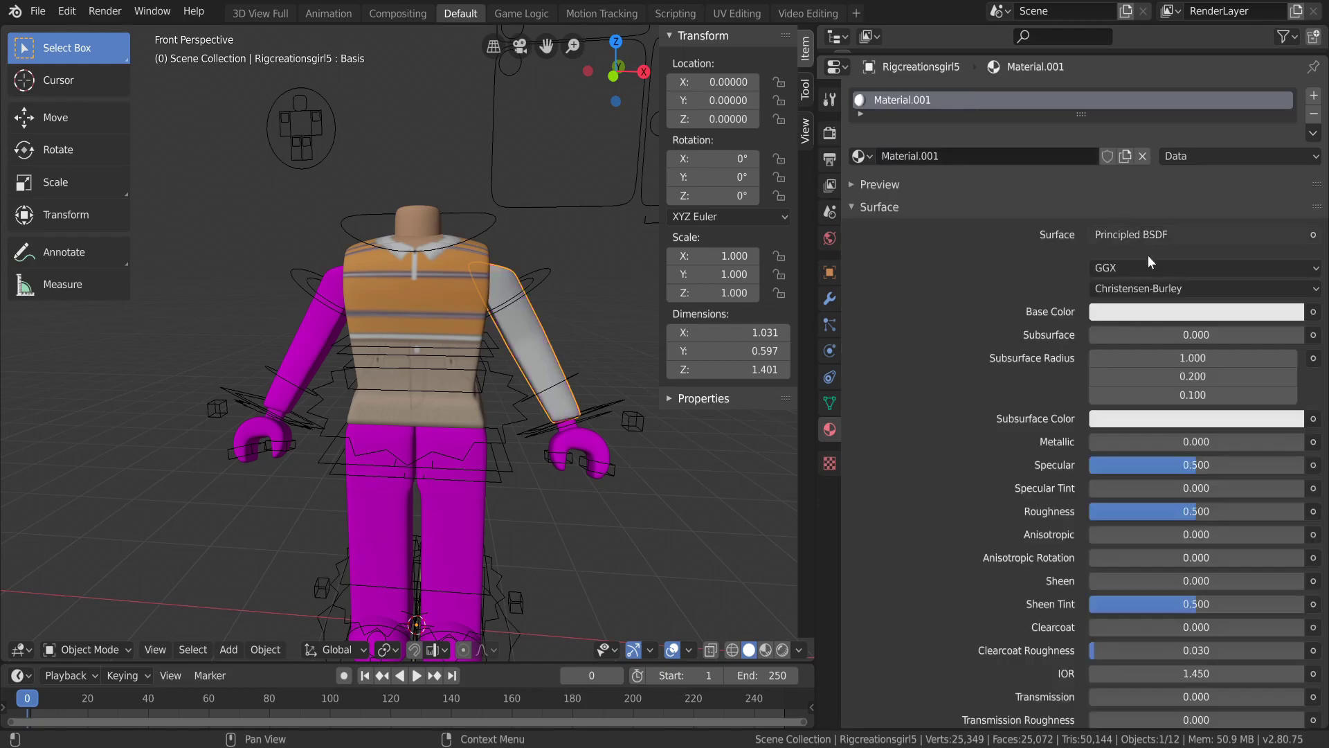
left_click(1313, 313)
left_click(983, 437)
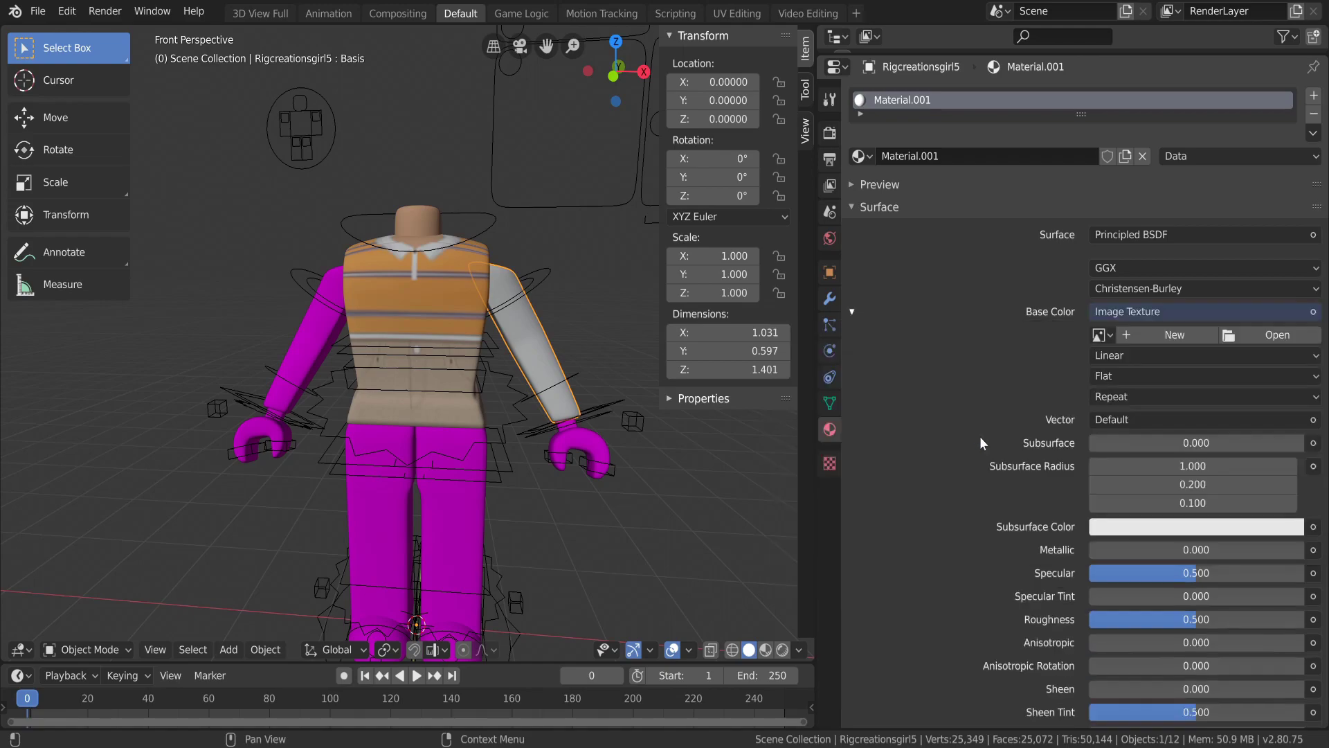
left_click(1238, 337)
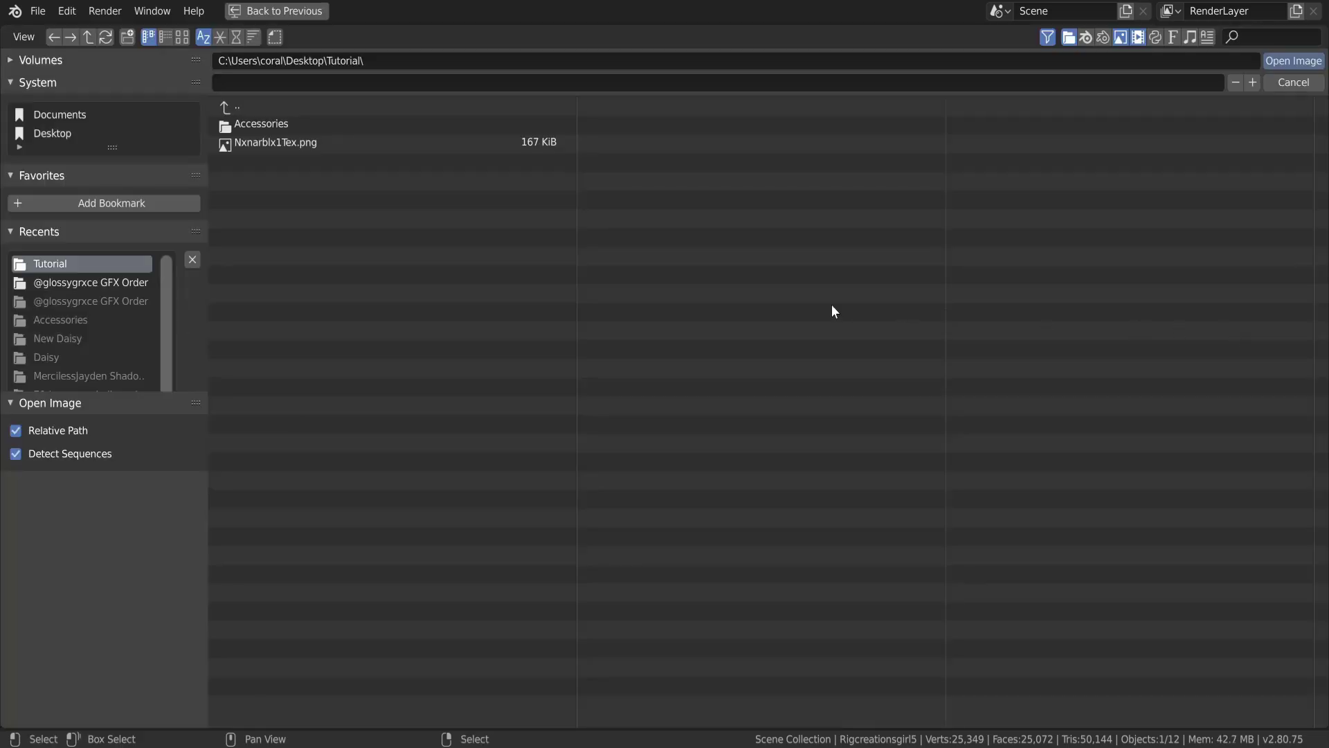
left_click(288, 145)
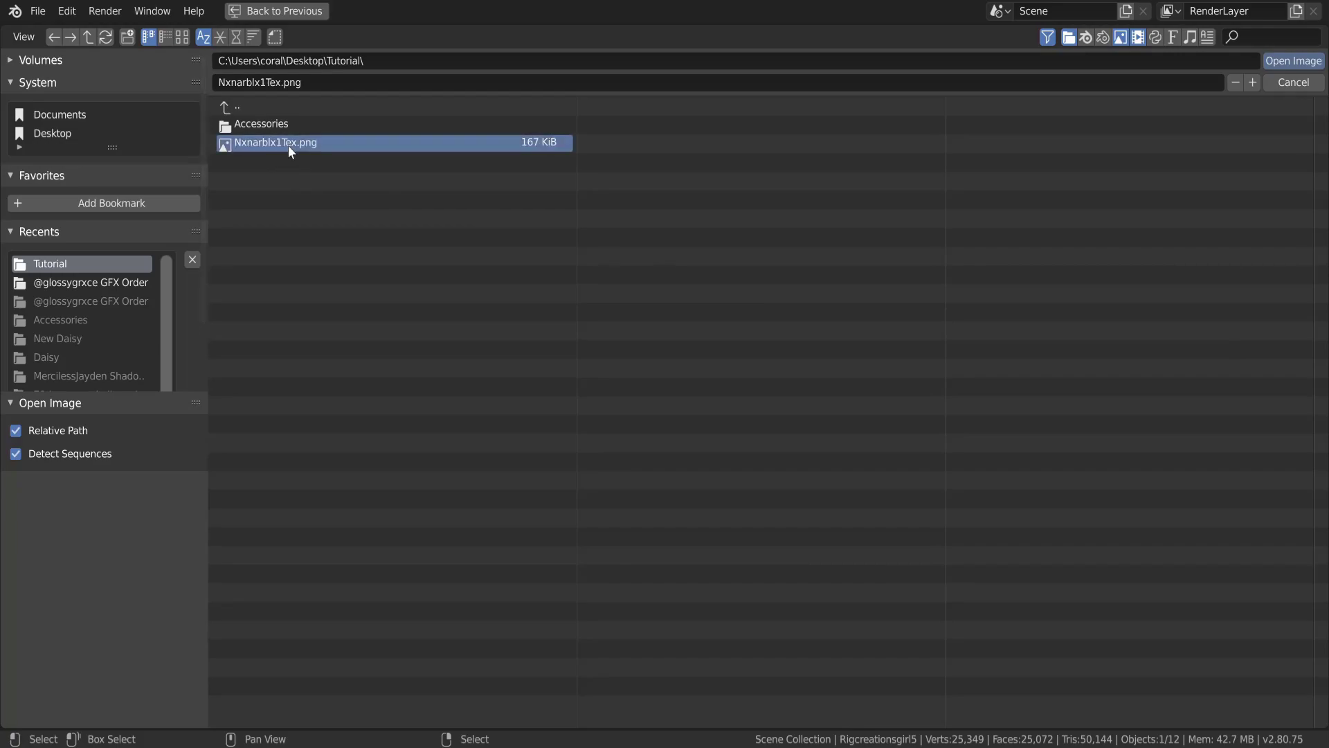
double_click(288, 145)
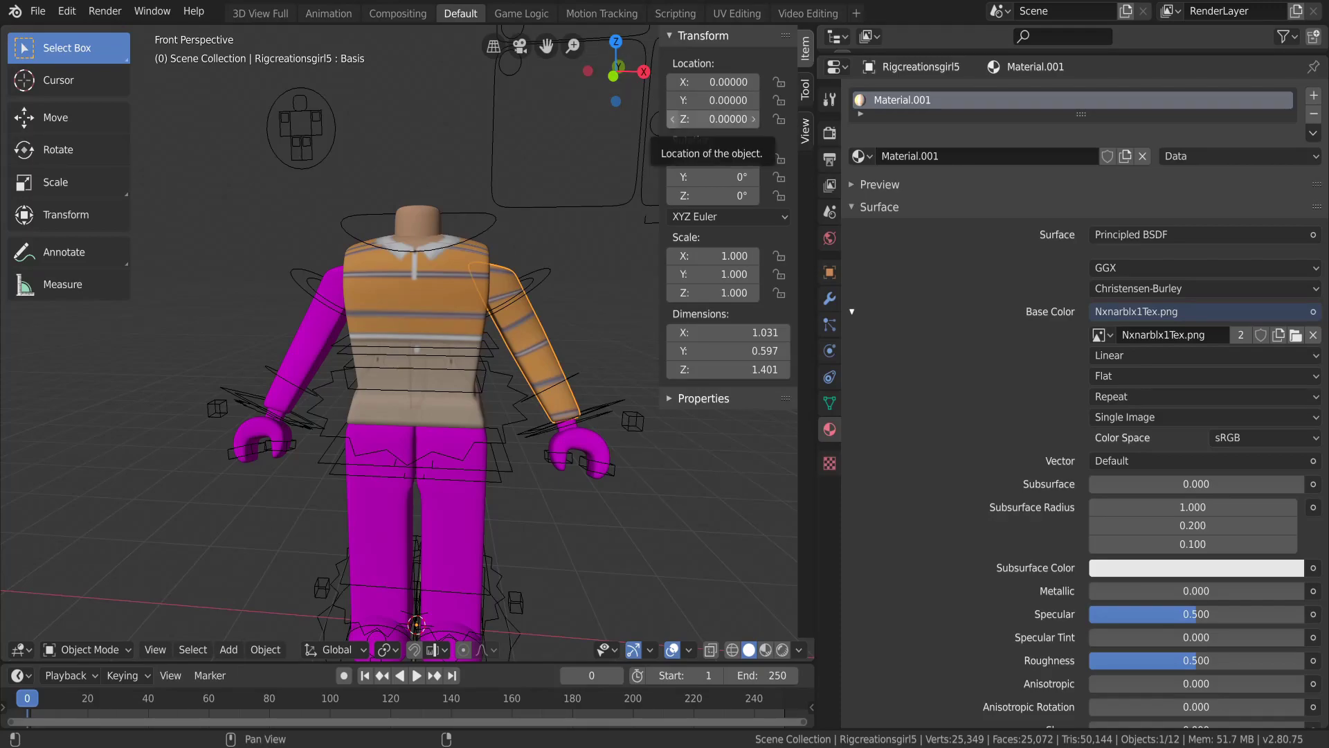
left_click(300, 150)
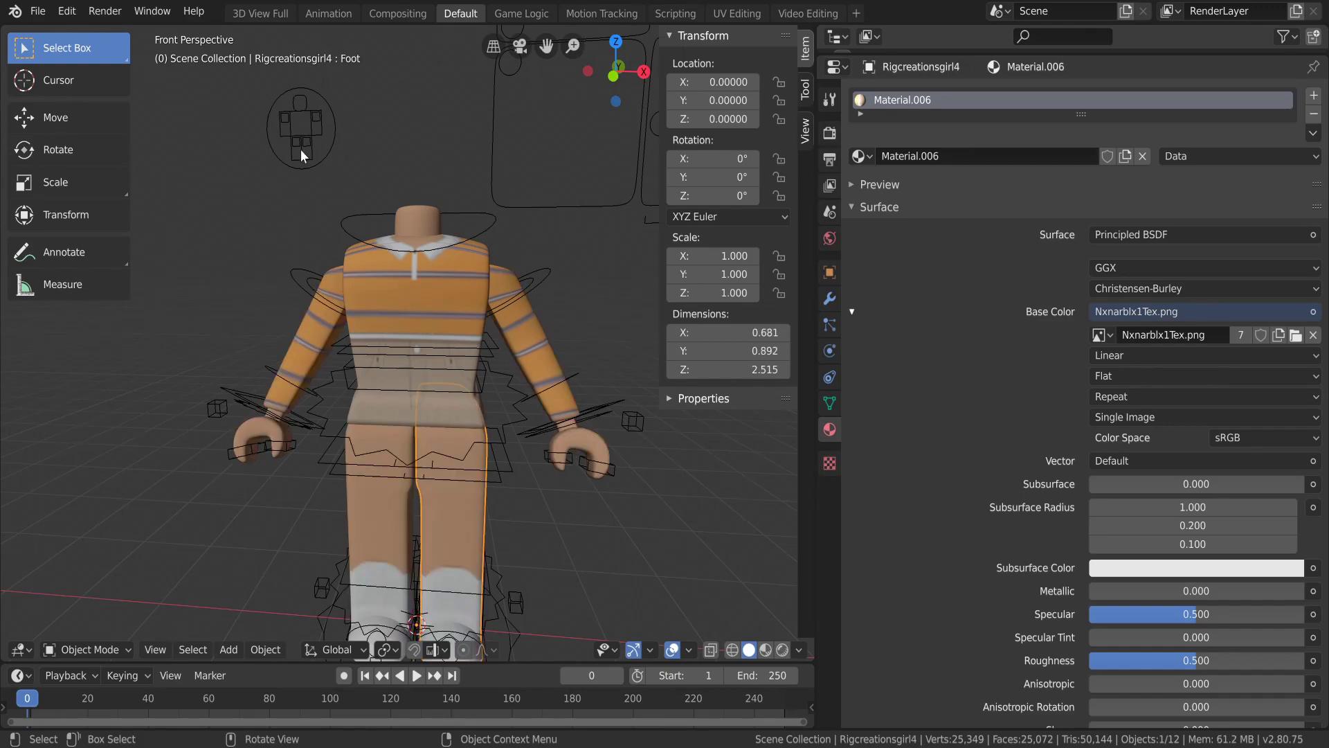
key("shift+grave")
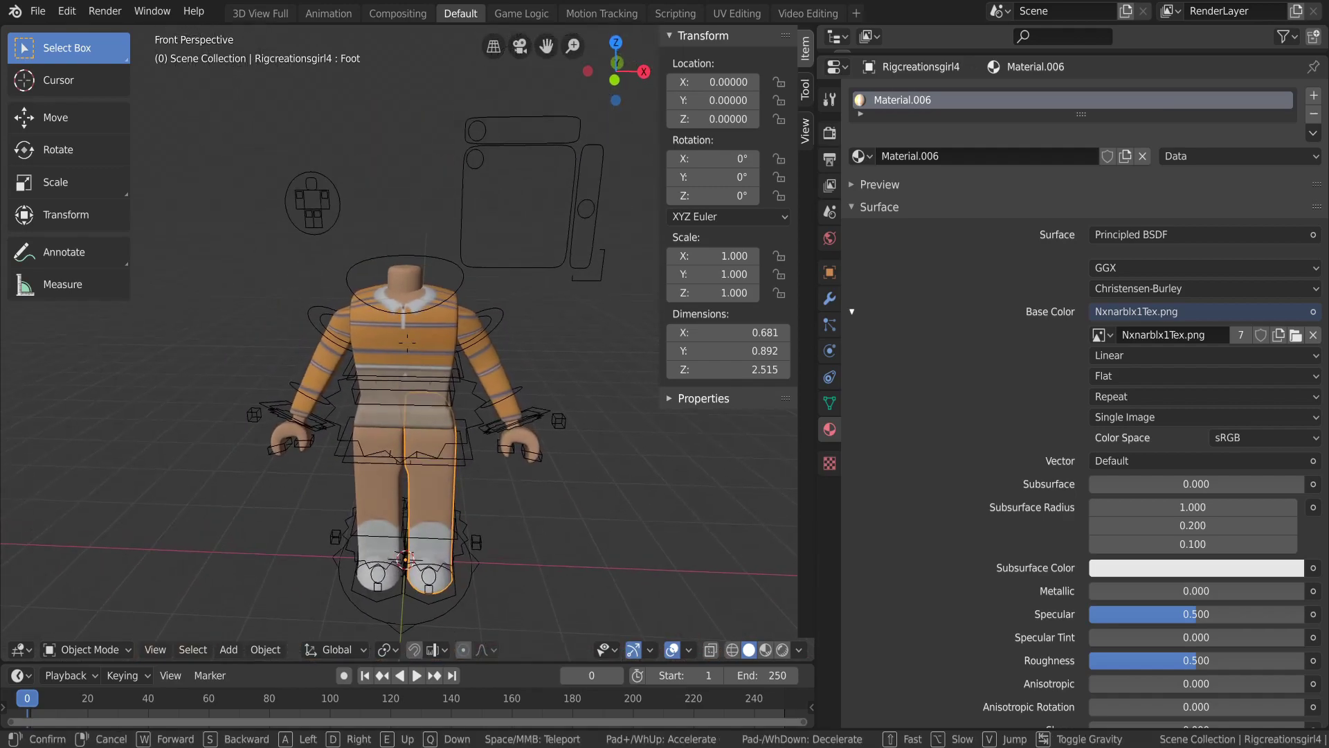
Import Accessories.obj from Tutorial\Accessories via File > Import > Wavefront (.obj).
key("w")
key("Return")
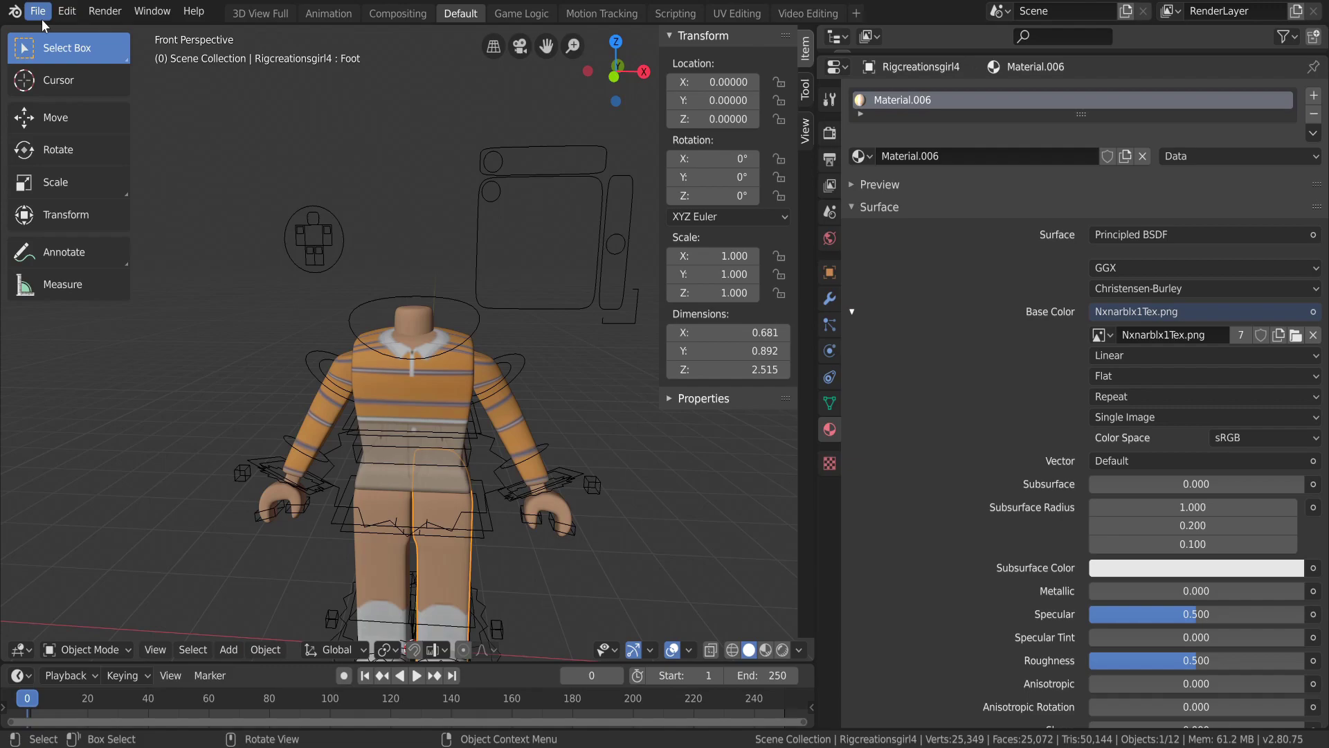
left_click(42, 20)
mouse_move(93, 268)
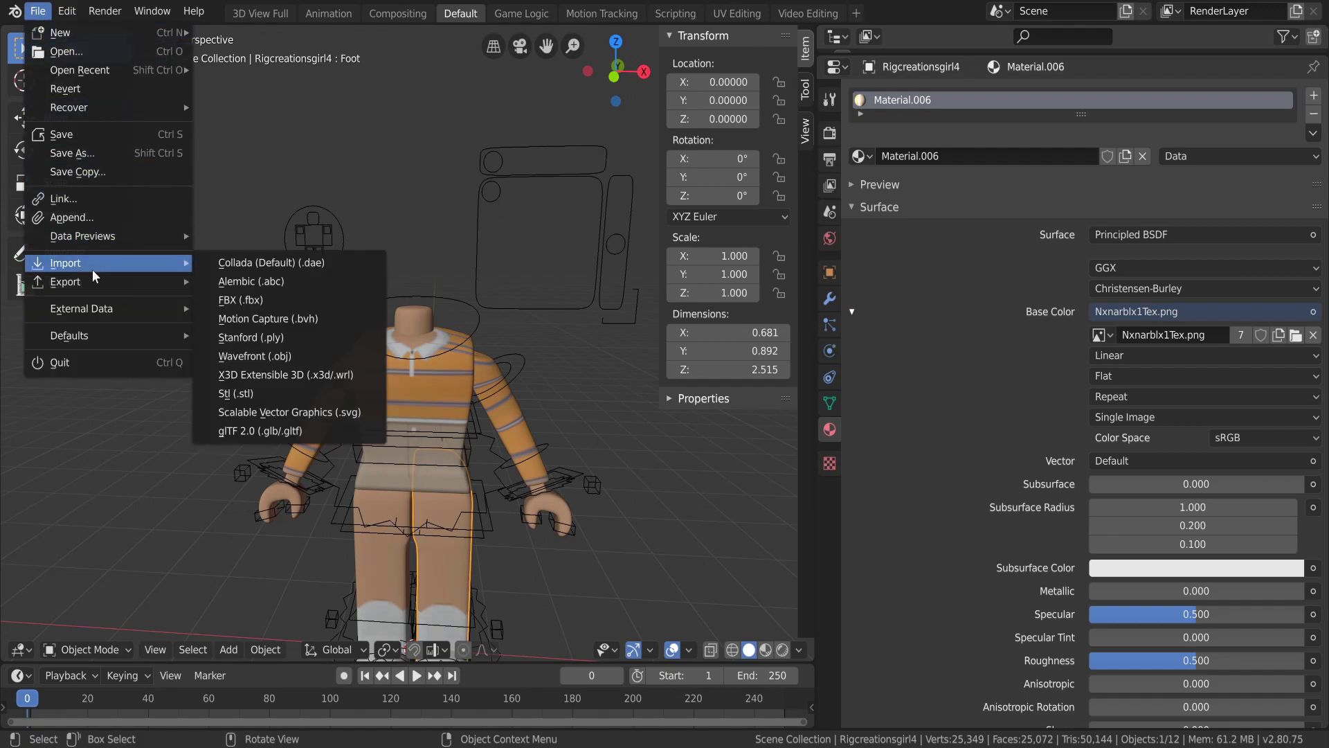
left_click(304, 357)
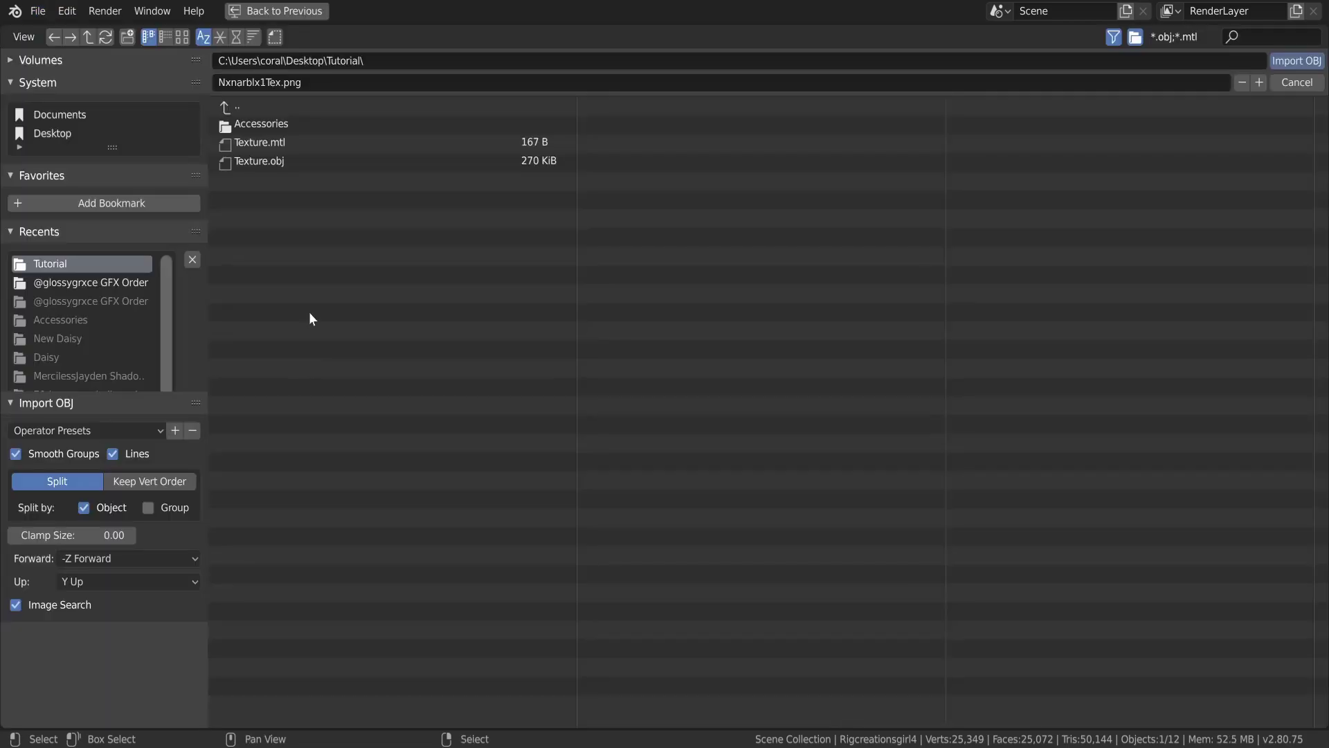
left_click(290, 127)
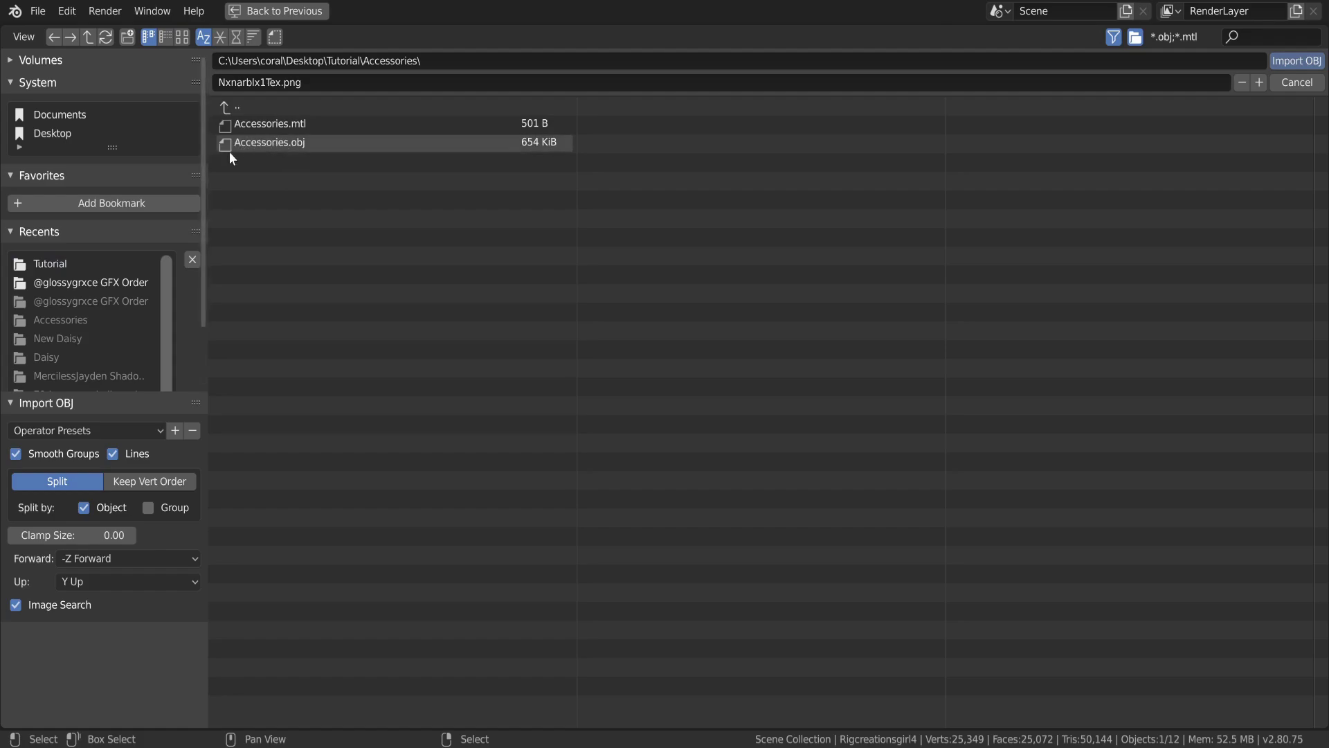
double_click(288, 146)
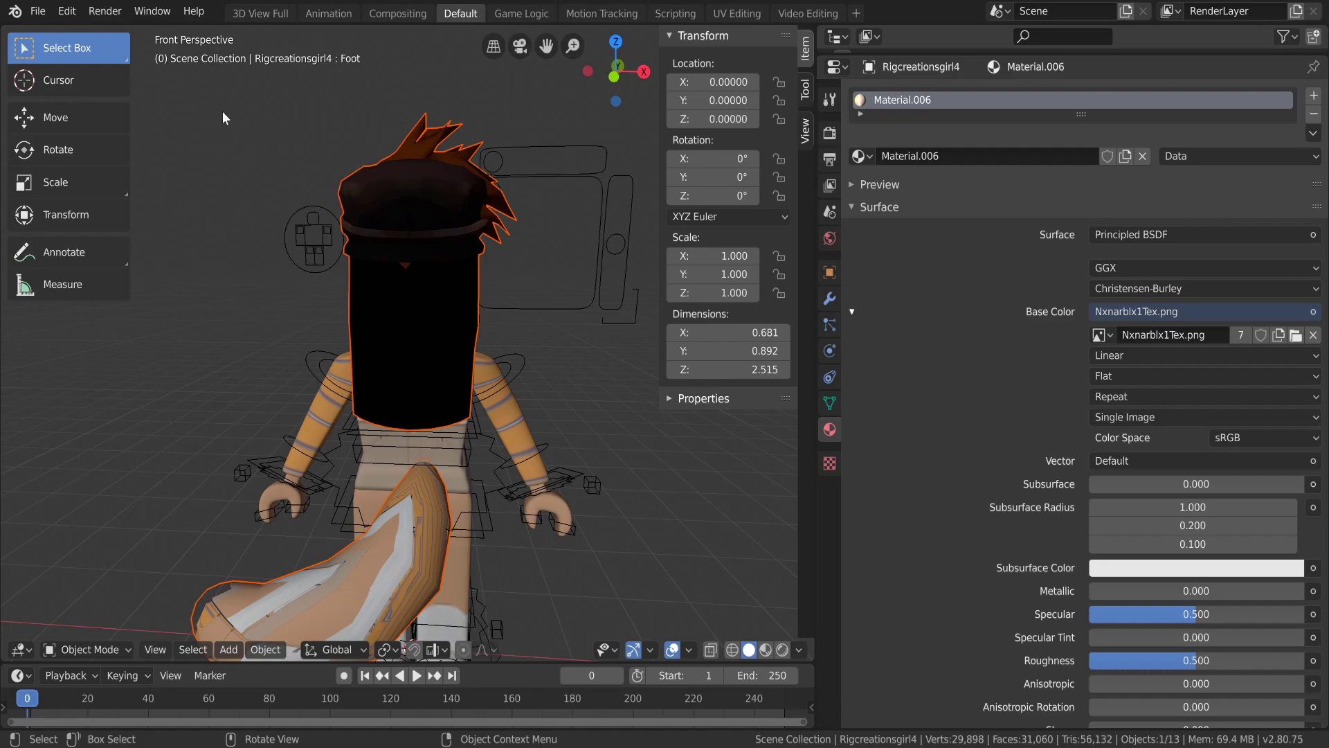
Search 'origin' in Operator Search and apply Set Origin > Origin to Geometry.
left_click(80, 18)
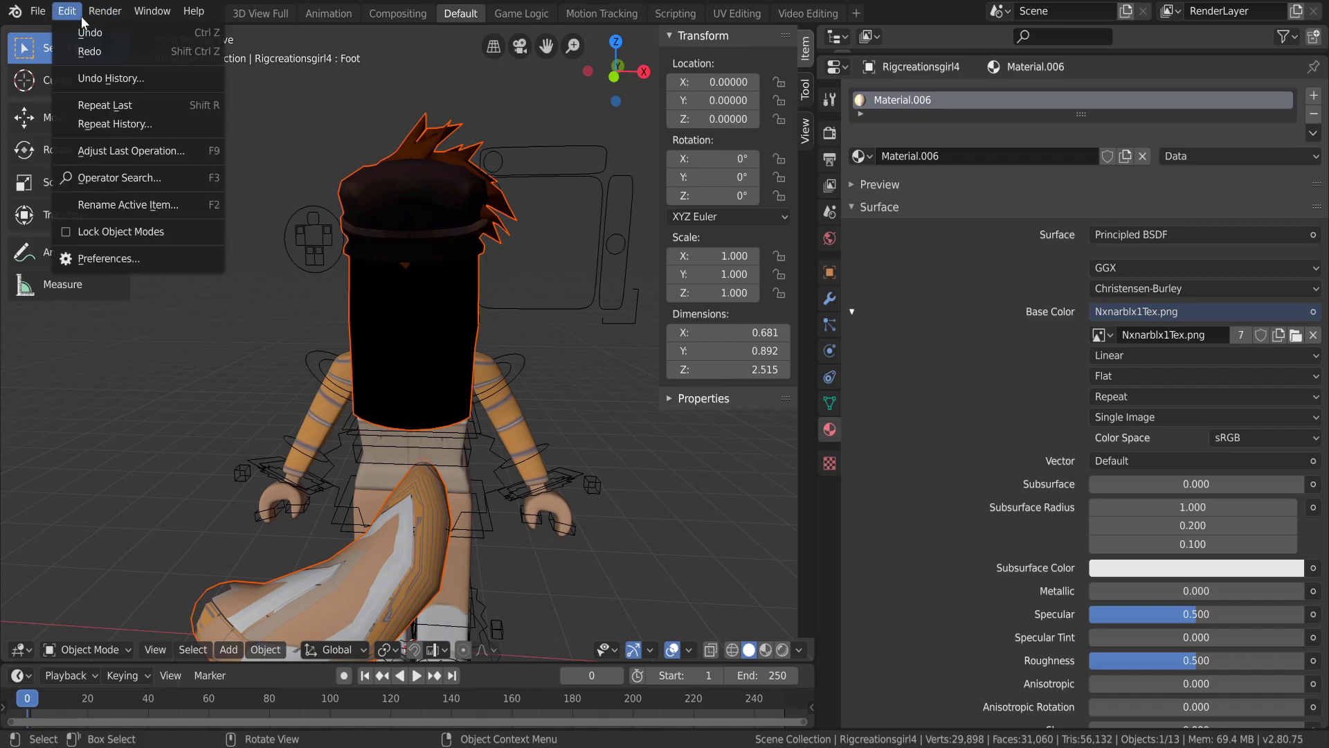
left_click(70, 179)
type("origin")
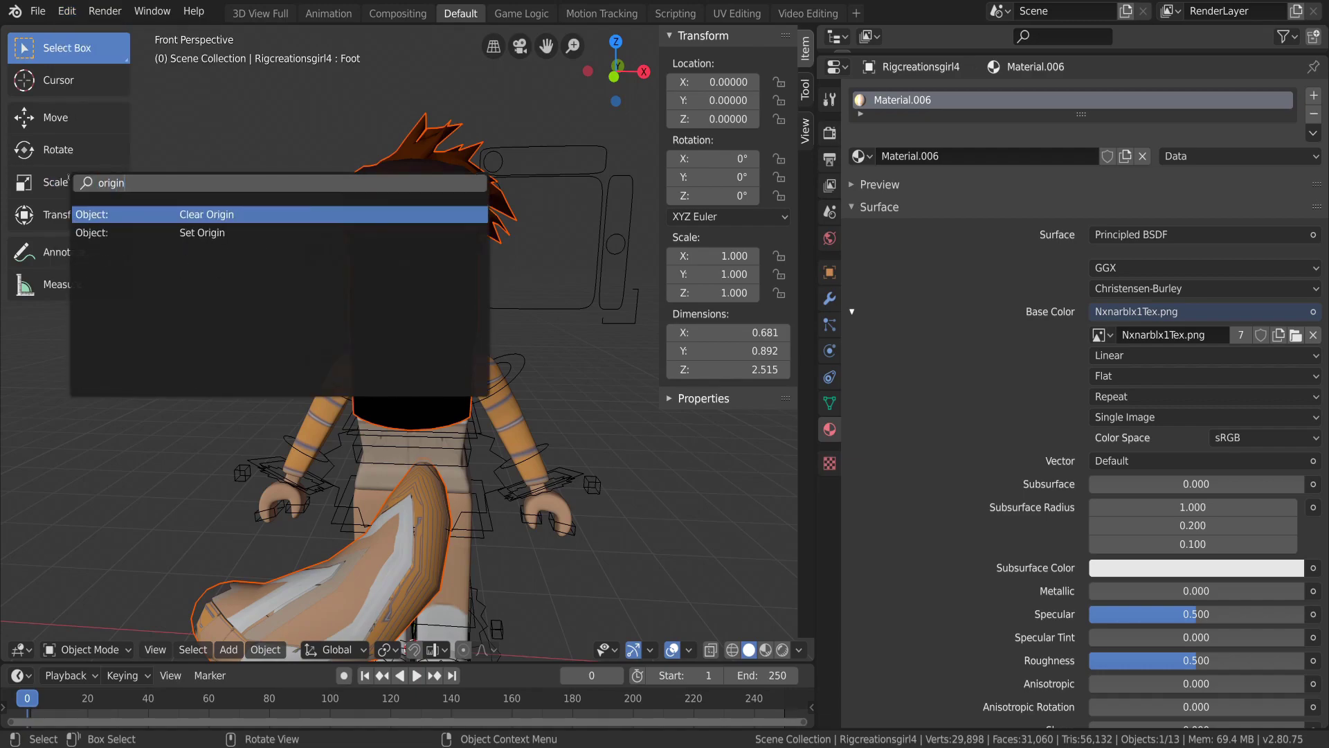
key("Down")
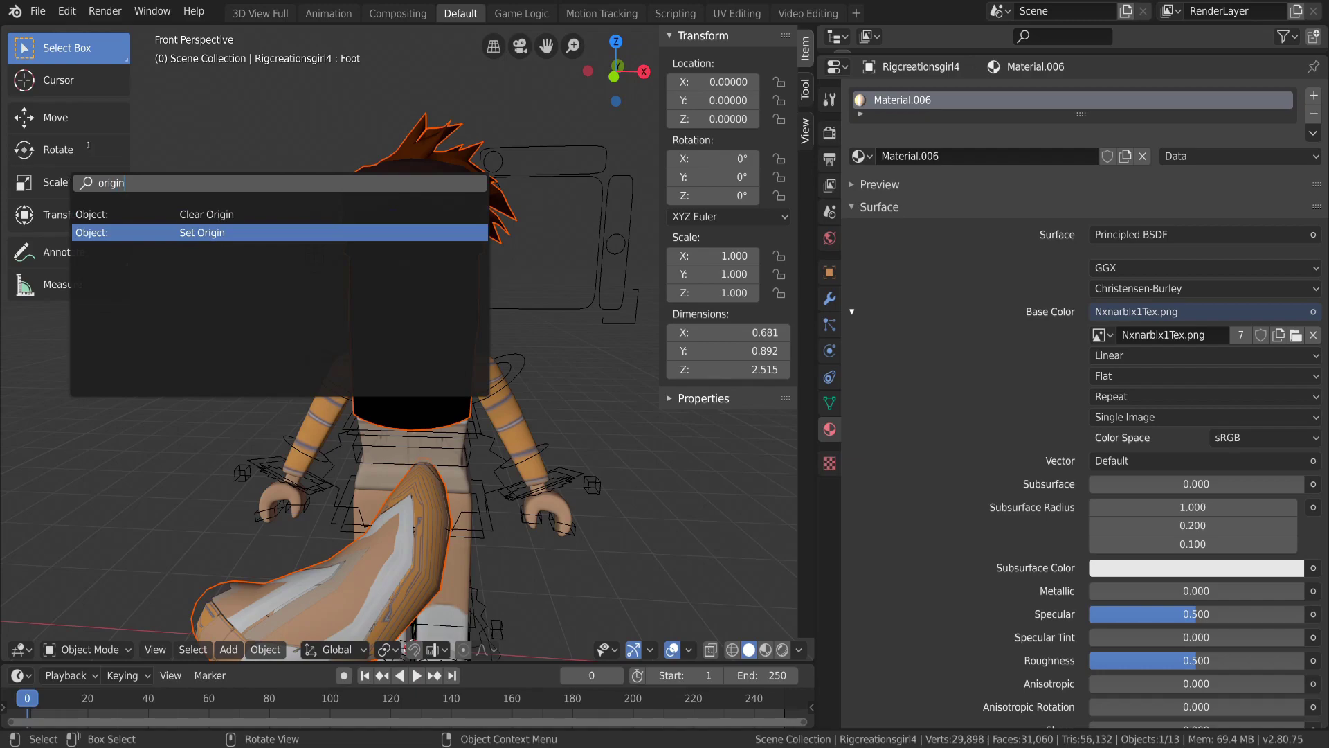
key("Return")
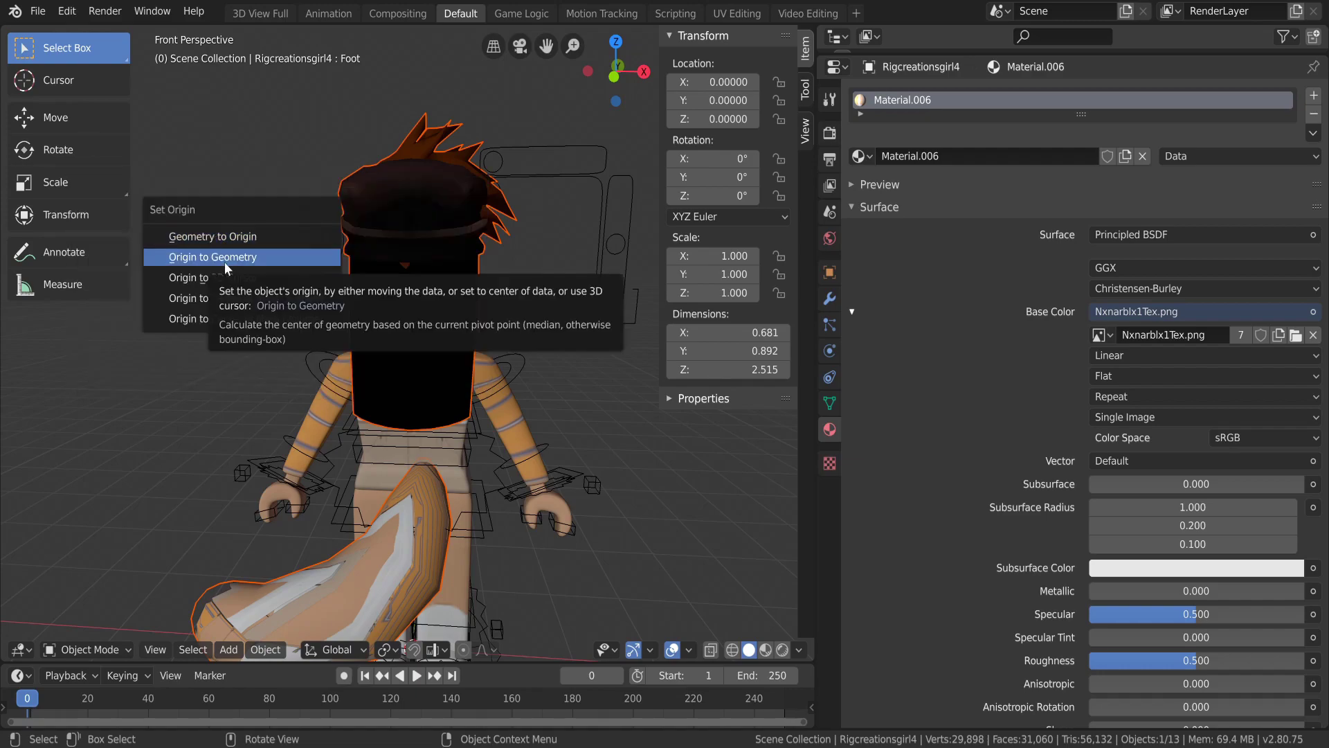
left_click(224, 262)
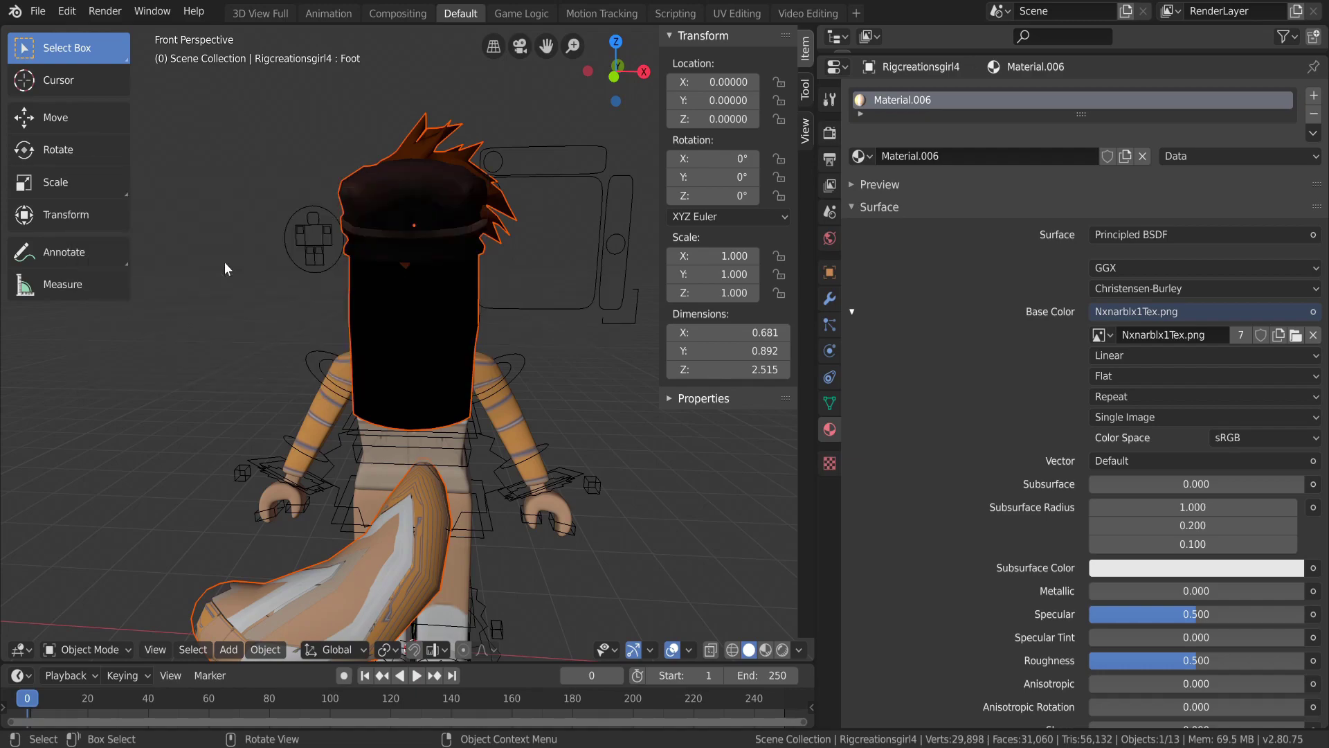
Switch to the Rotate tool for the accessories.
left_click(111, 119)
left_click(102, 59)
left_click(78, 143)
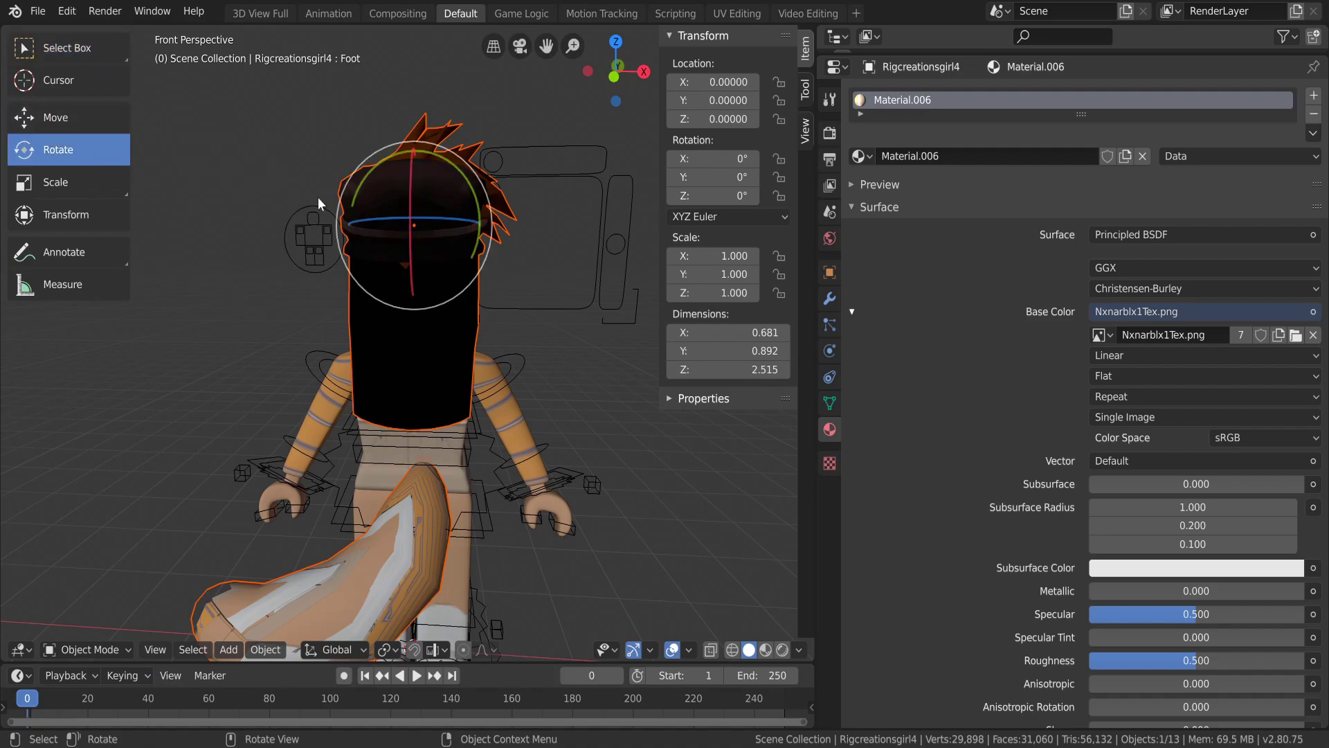
Rotate the accessories to face forward and move them sideways onto the head.
left_click_drag(425, 219, 367, 248)
left_click(69, 117)
middle_click_drag(430, 216, 405, 318)
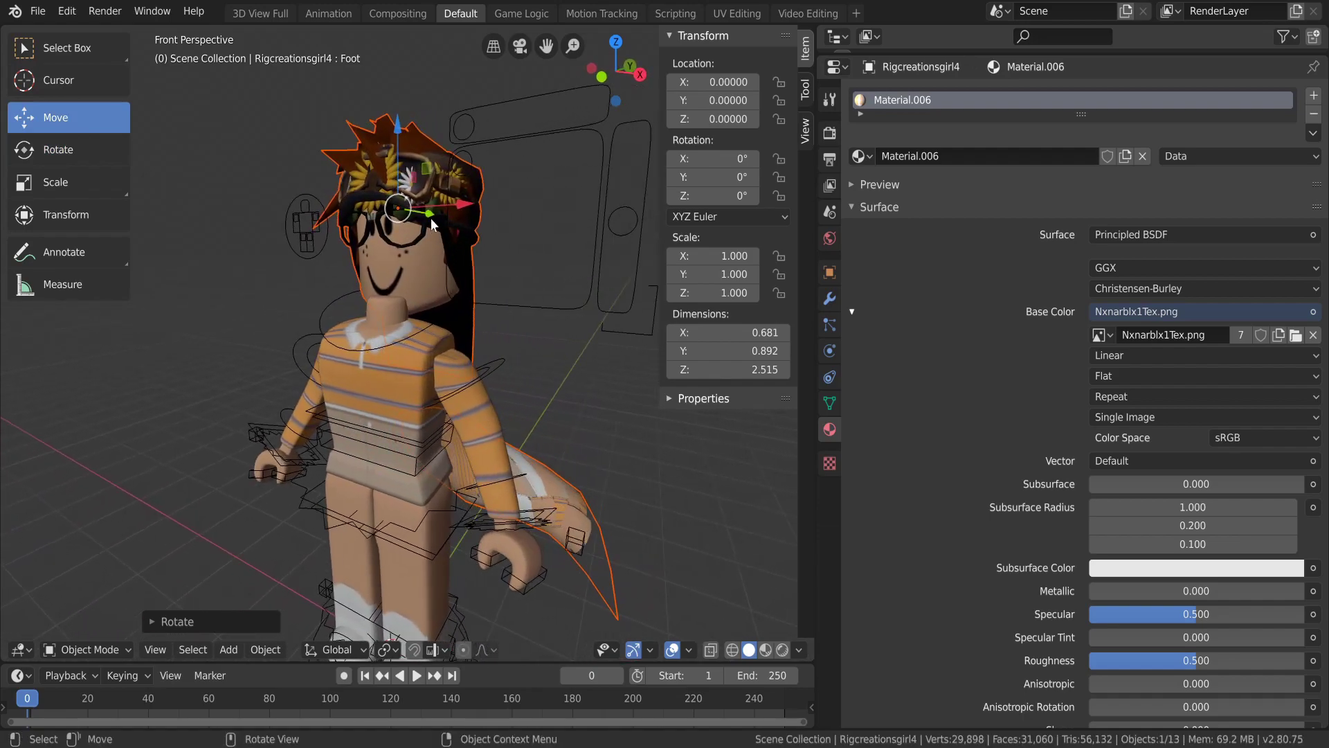
left_click_drag(429, 215, 412, 220)
key("shift+grave")
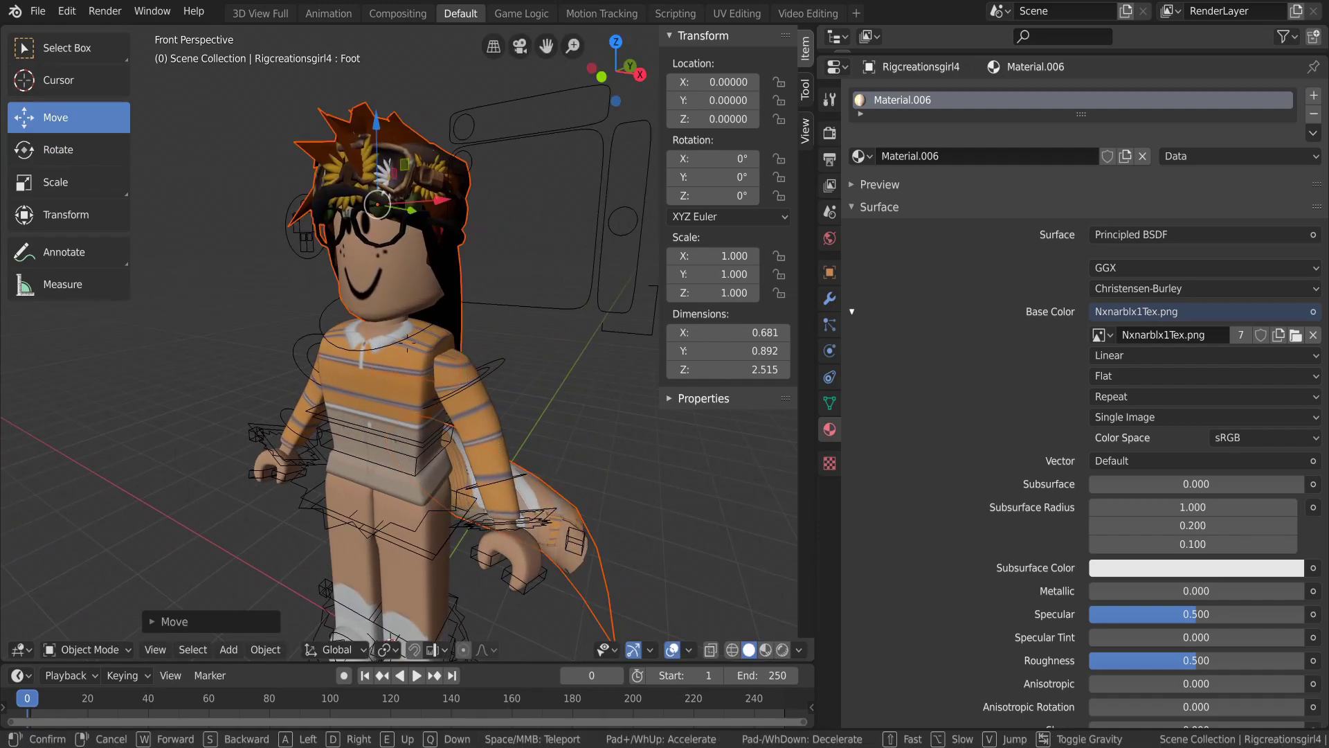
left_click(407, 348)
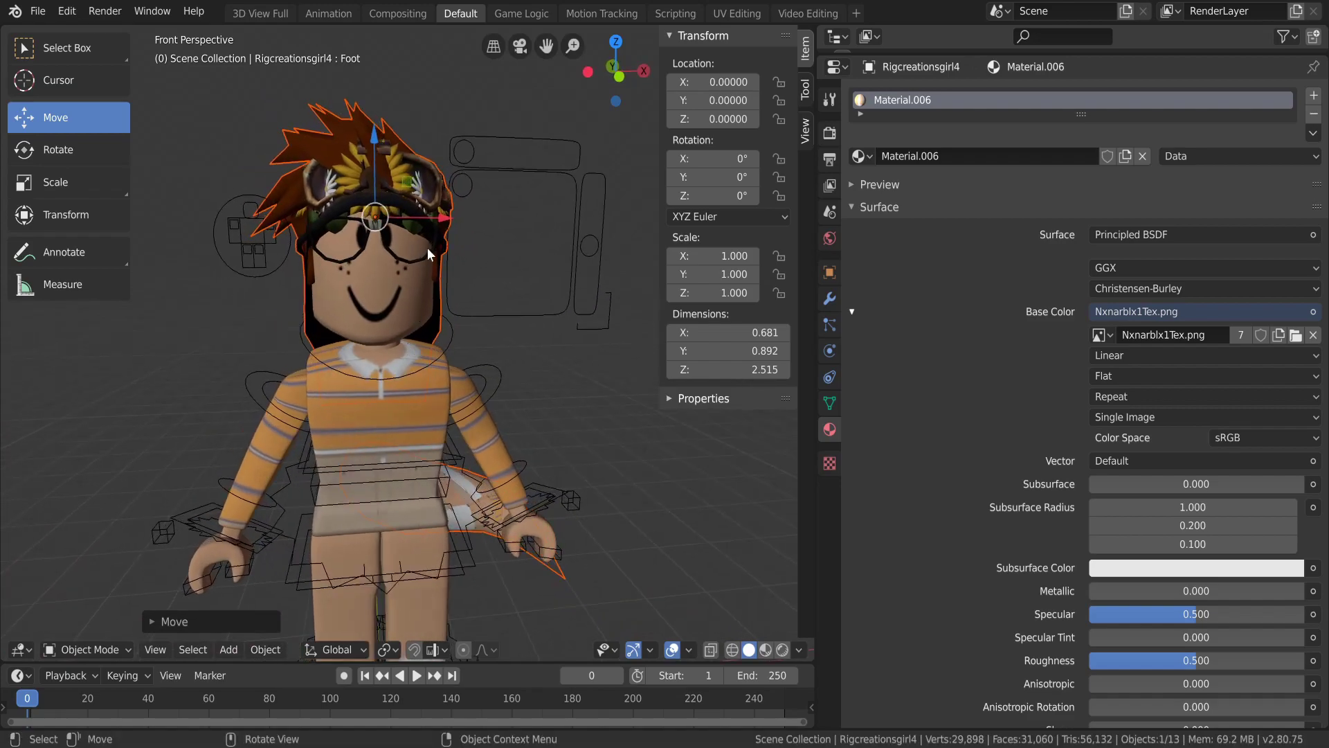
left_click_drag(432, 229, 434, 220)
left_click(434, 220)
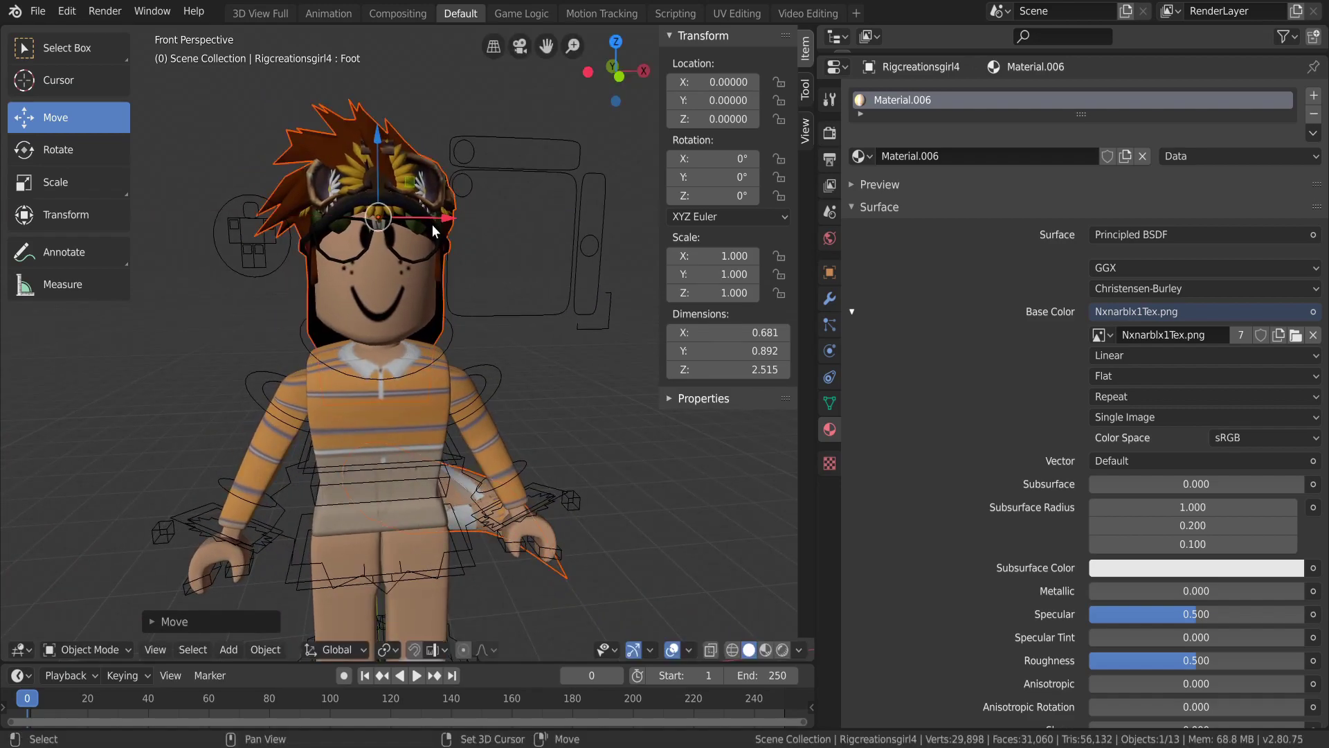
Shift the hair slightly along Y, face the character from the front, and select the Accessories object.
key("shift+grave")
key("w")
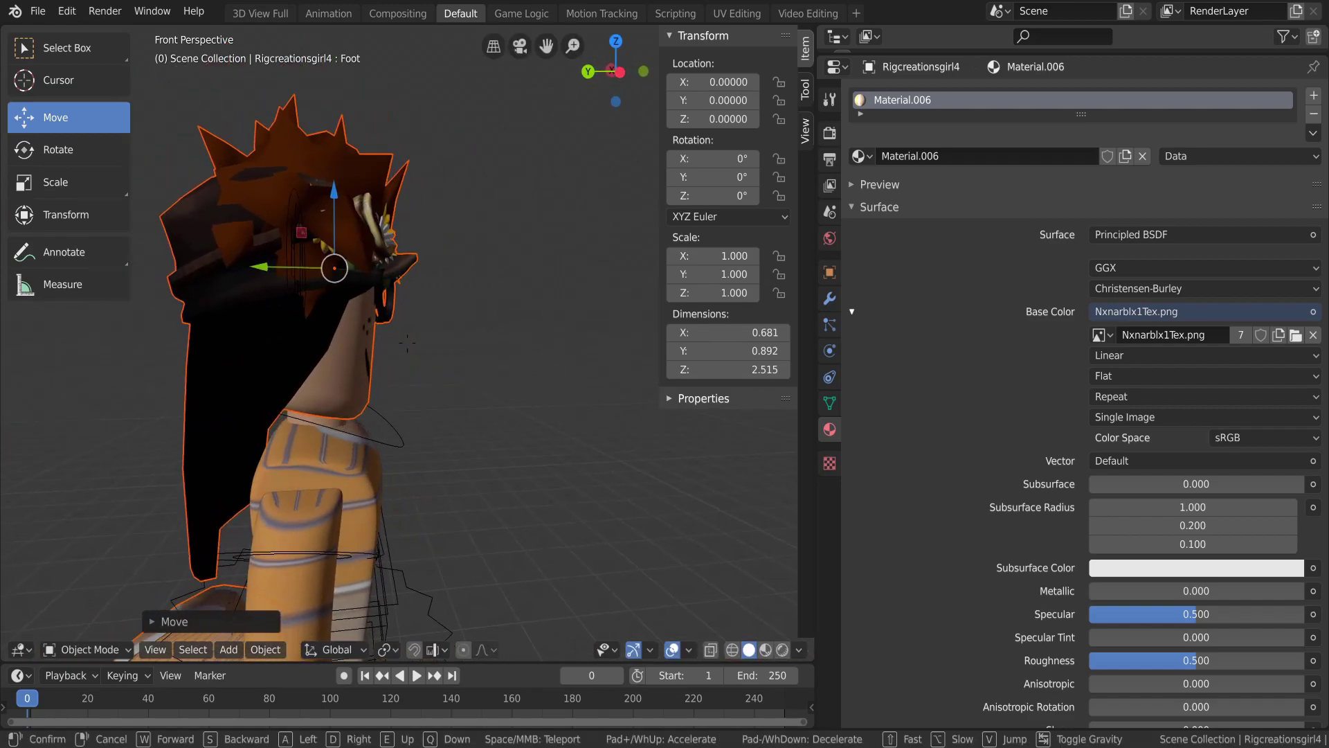
left_click(310, 281)
left_click_drag(275, 268, 319, 273)
key("shift+grave")
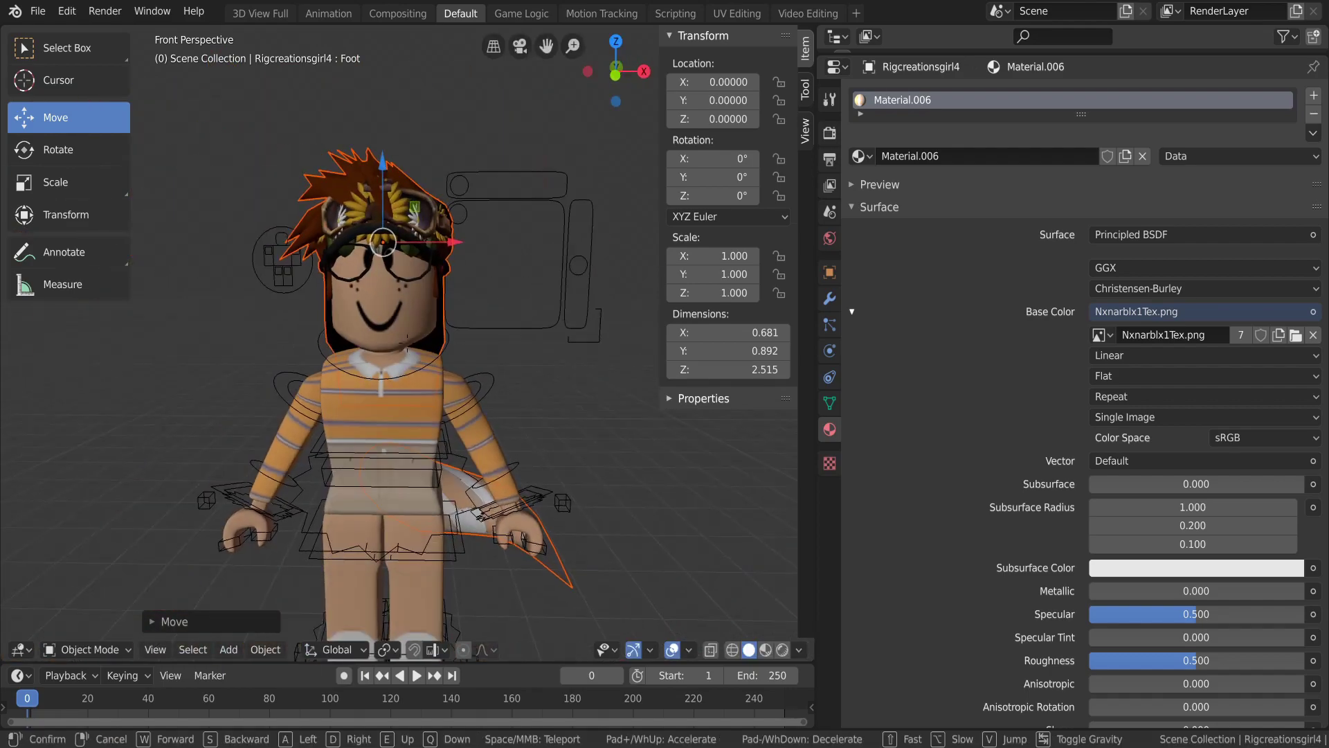
left_click(407, 344)
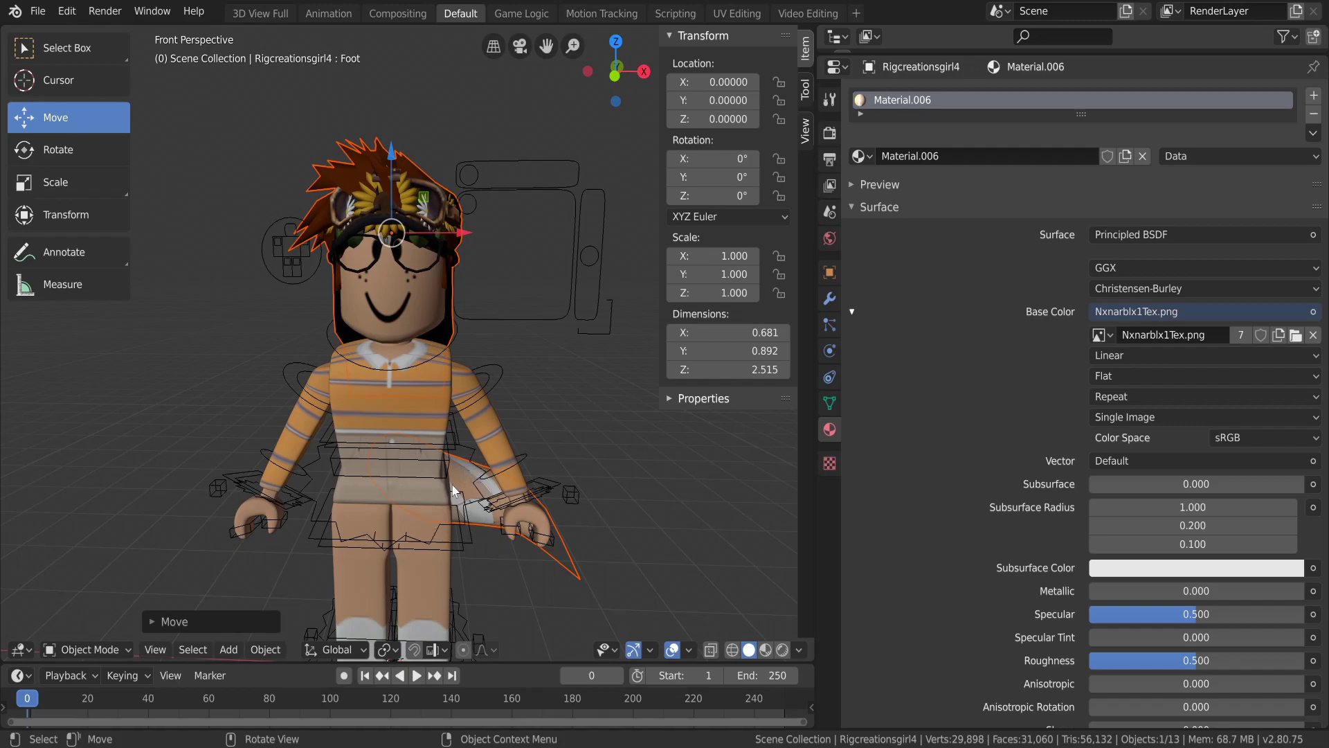
left_click(411, 277)
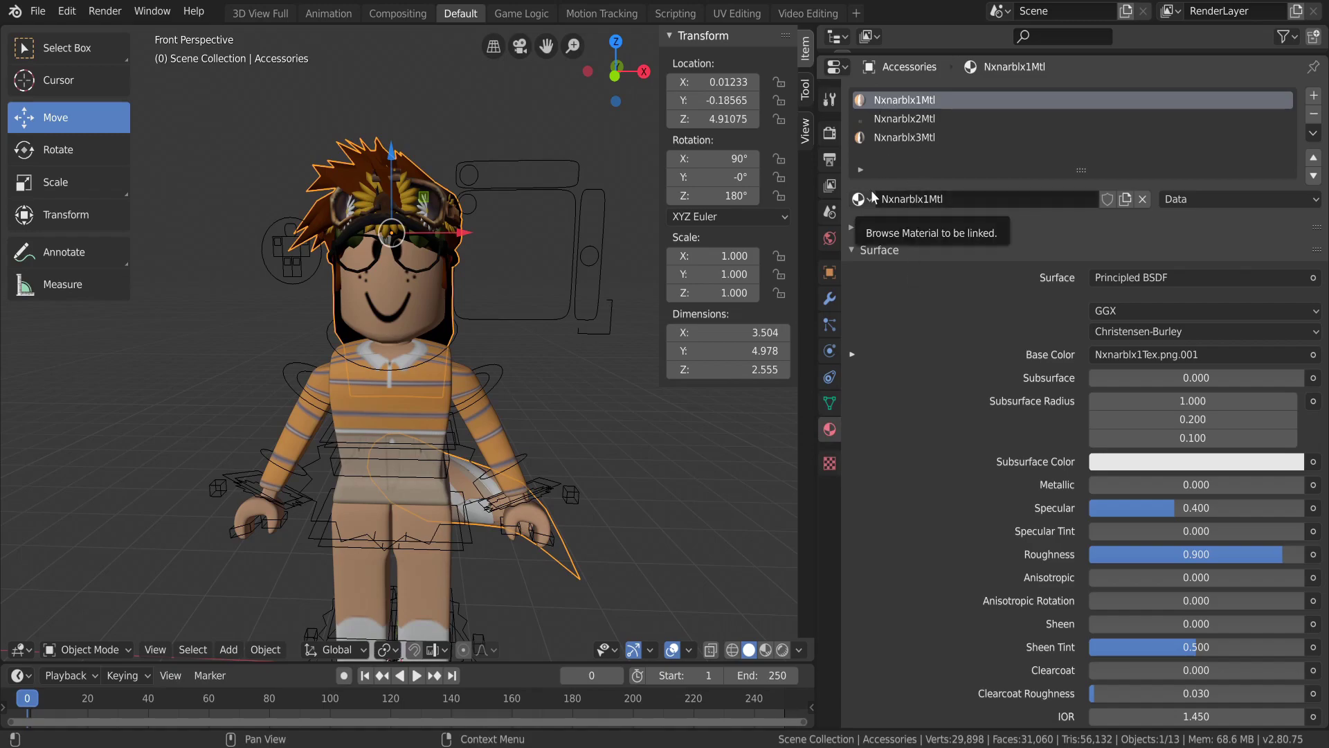
Swap Nxnarblx1Mtl for a new material with Nxnarblx1Tex.png as its Base Color image texture.
left_click(880, 118)
left_click(862, 99)
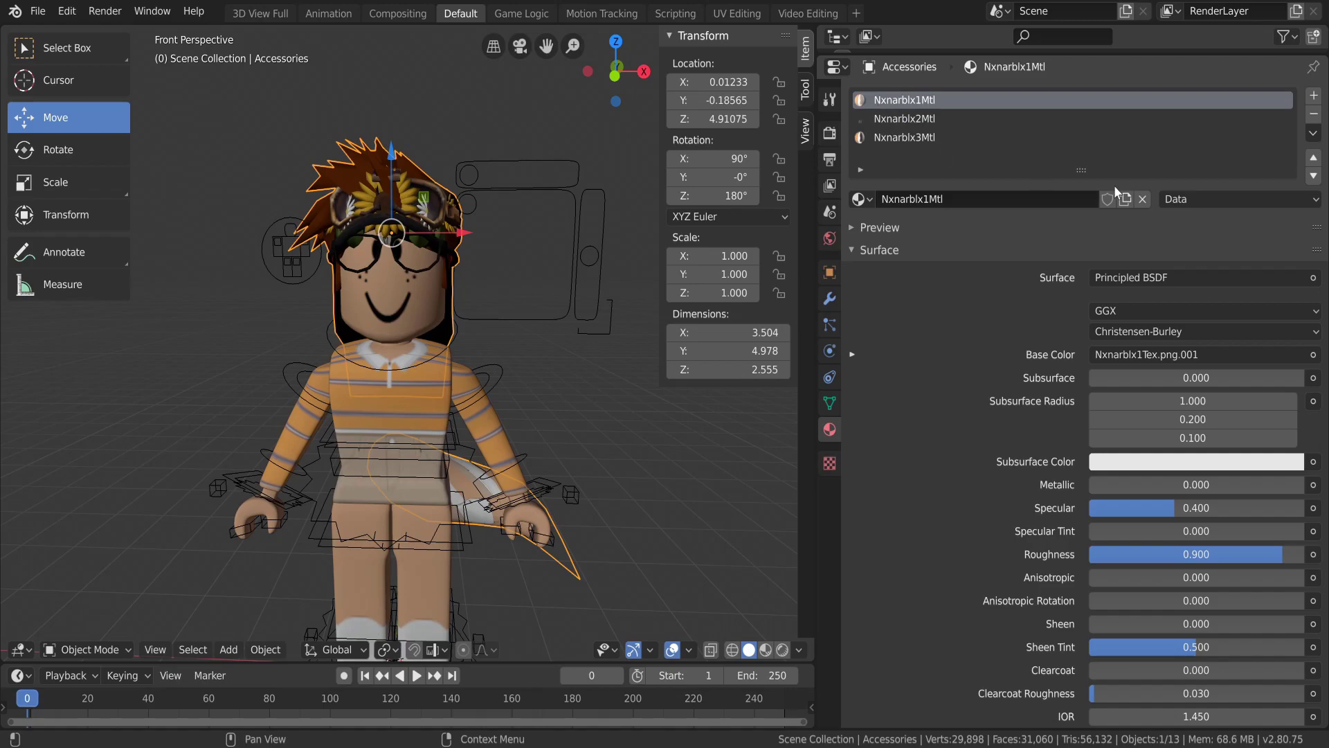
left_click(1144, 202)
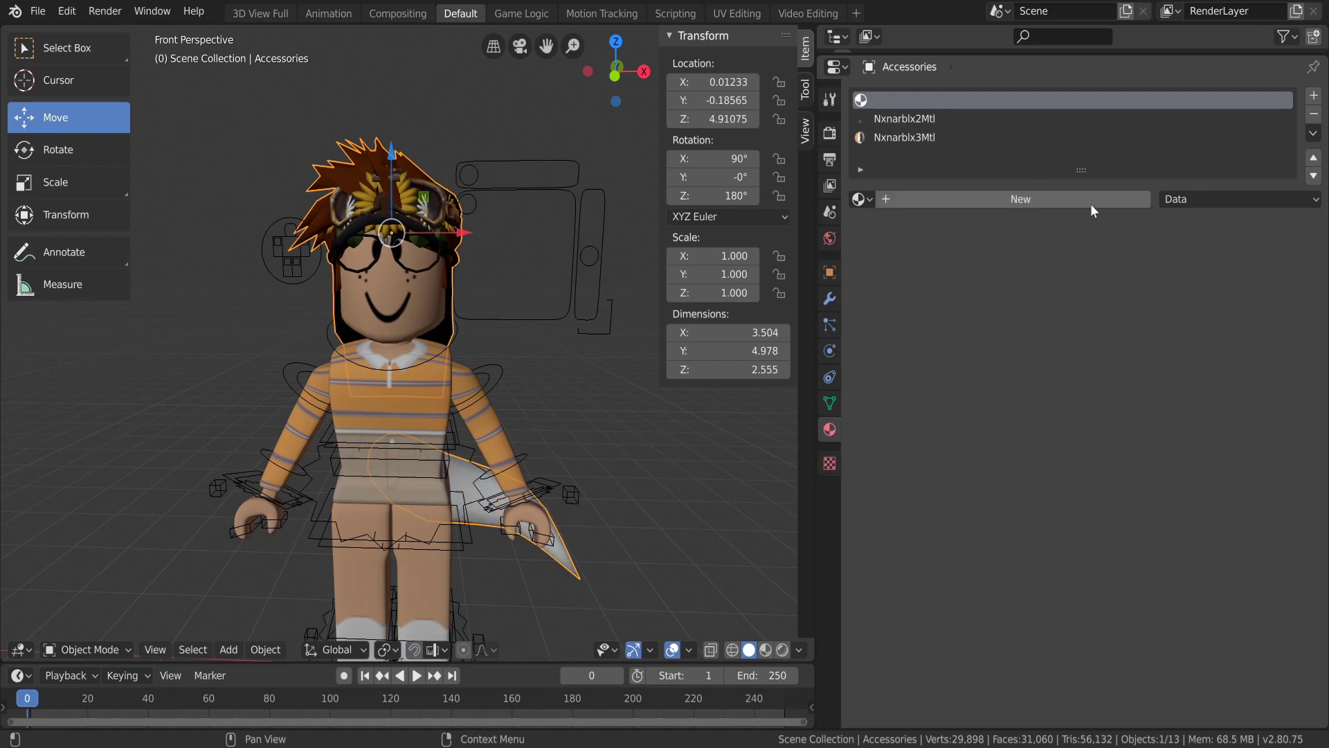
left_click(1091, 203)
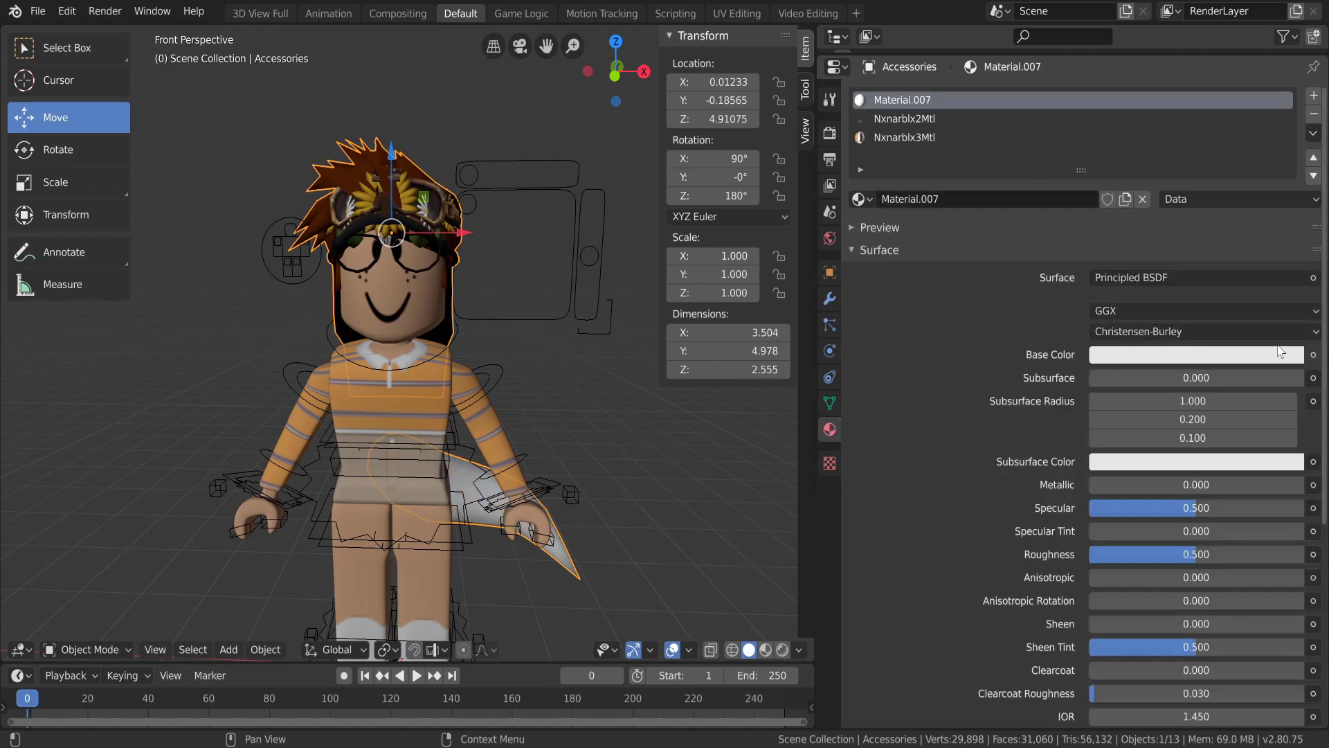
left_click(1314, 355)
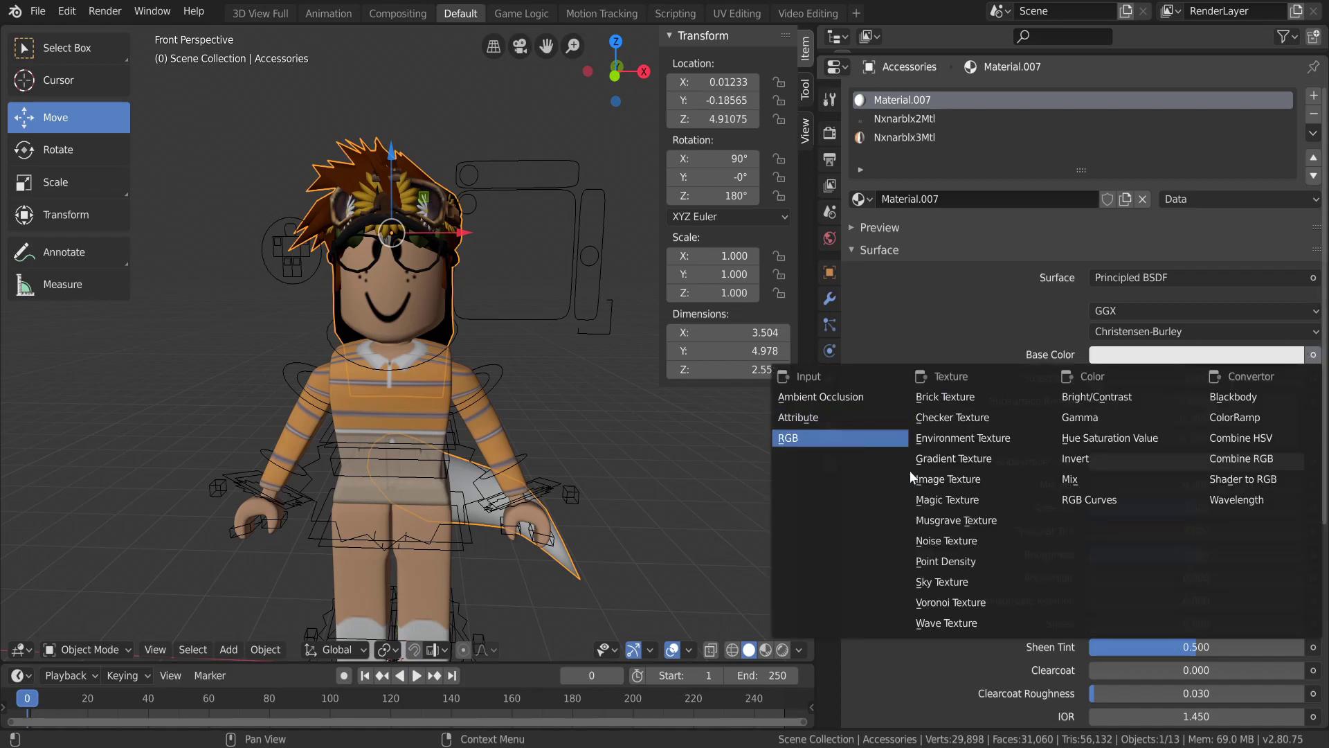
left_click(938, 473)
left_click(1279, 379)
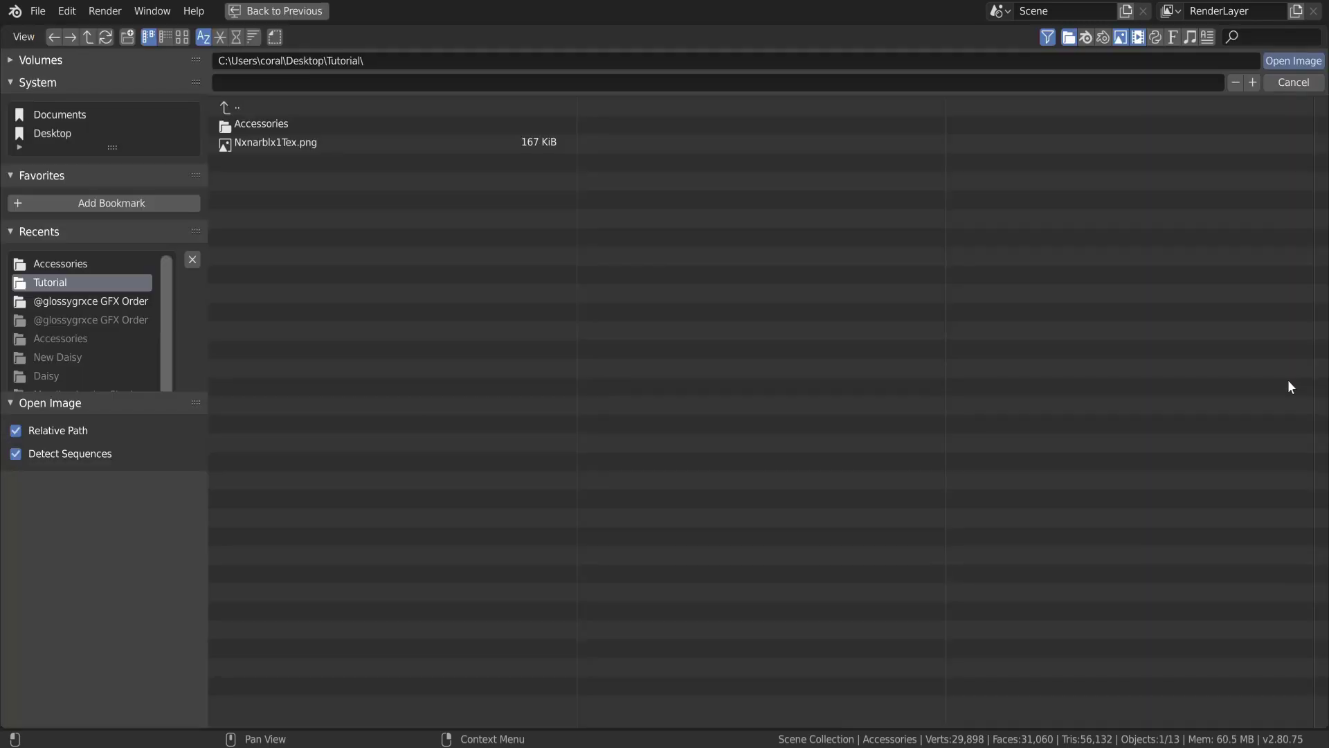
left_click(251, 123)
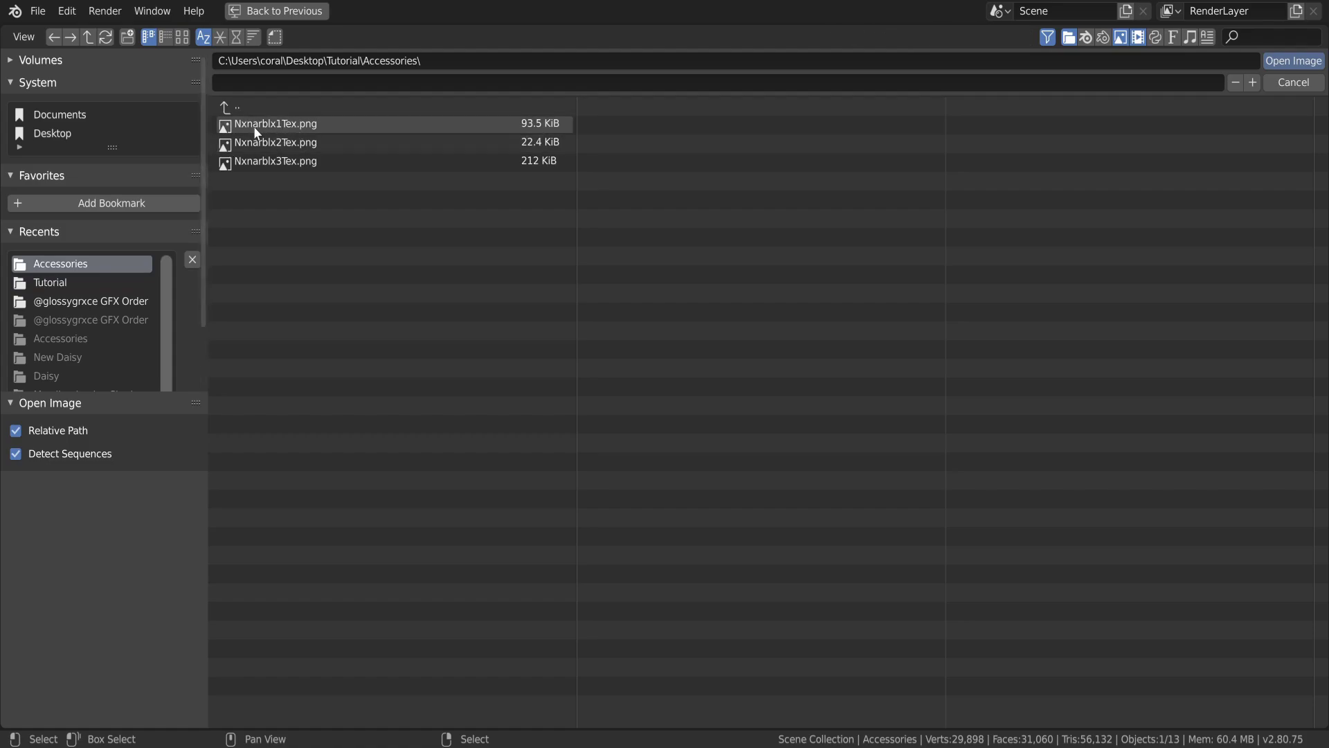
double_click(254, 126)
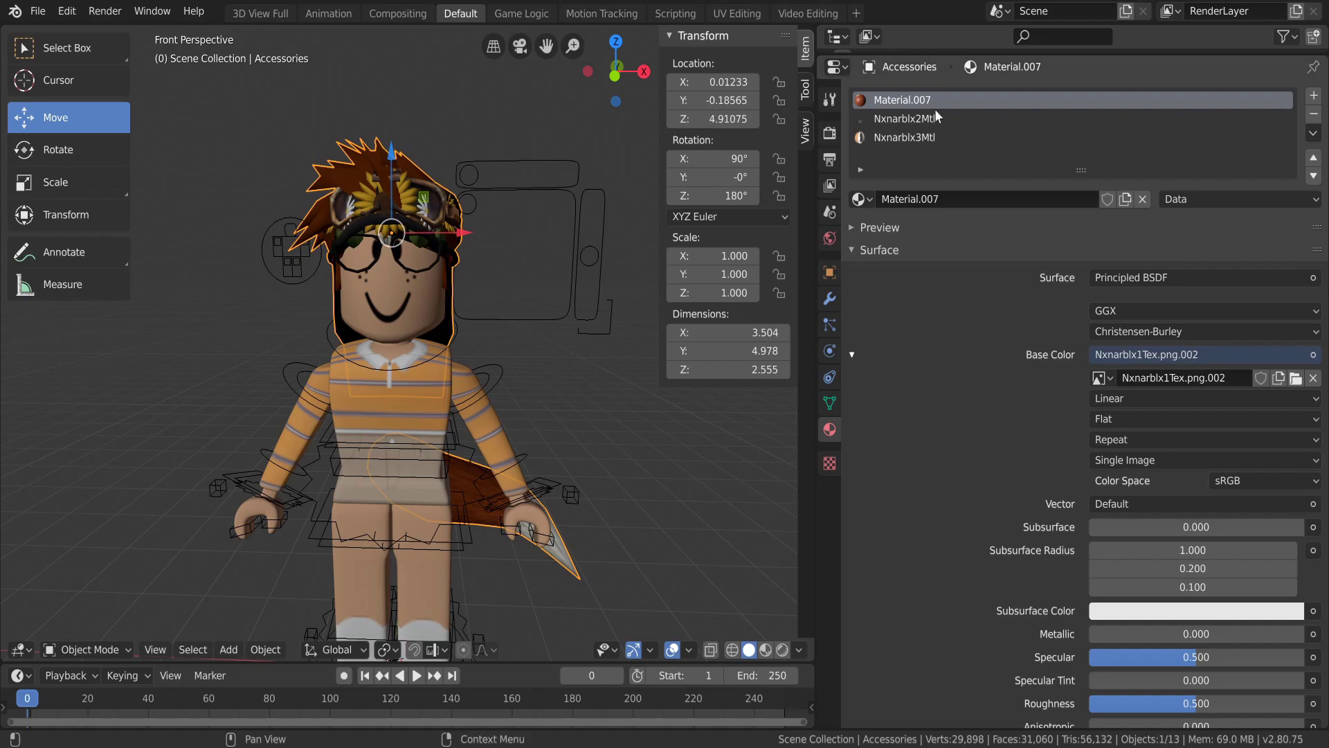
left_click(894, 121)
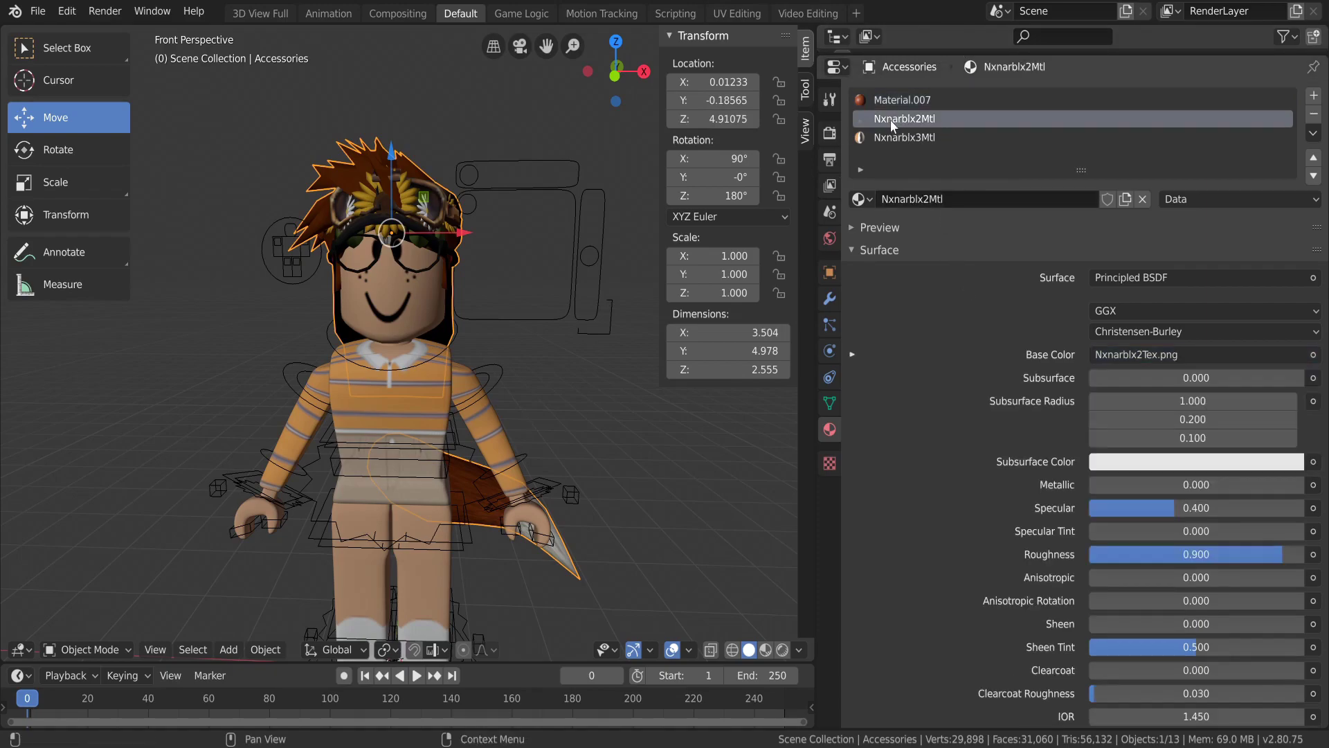
Replace Nxnarblx2Mtl with a new material using Nxnarblx2Tex.png as its Base Color image texture.
left_click(1142, 199)
left_click(1000, 201)
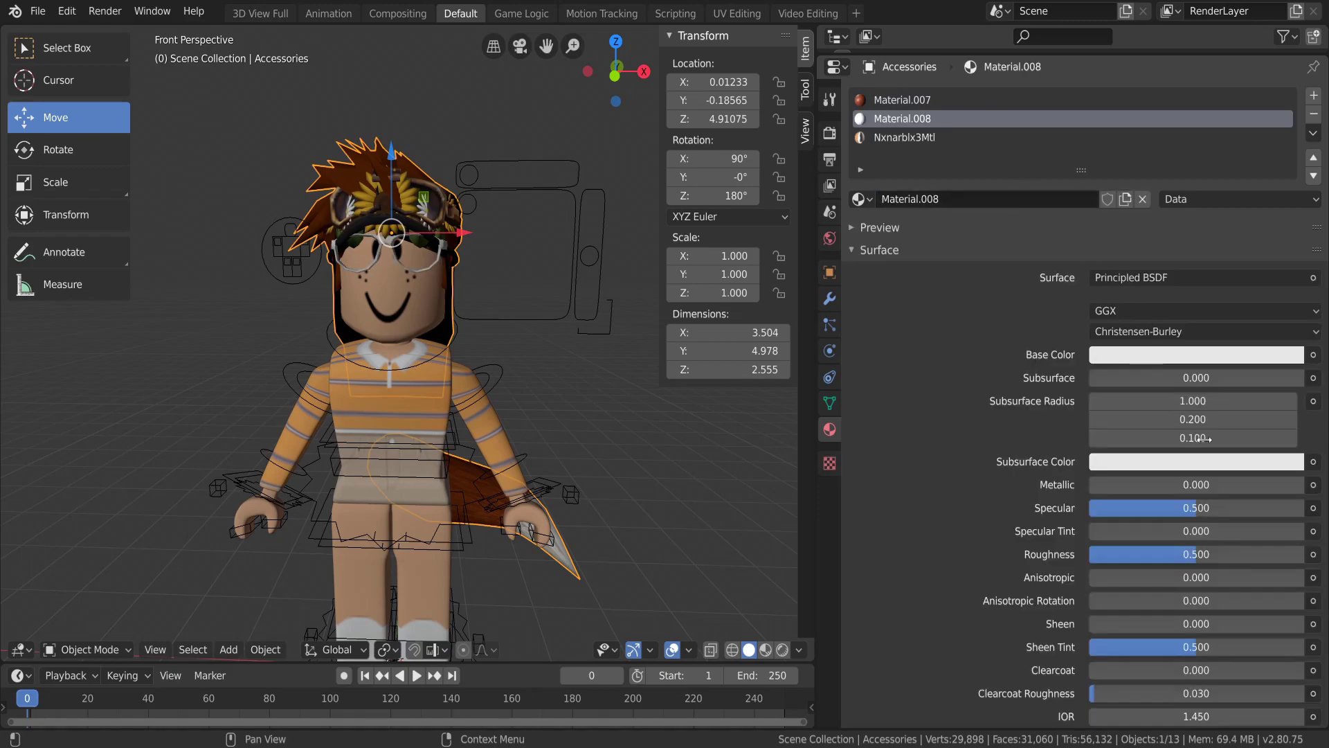
left_click(1313, 356)
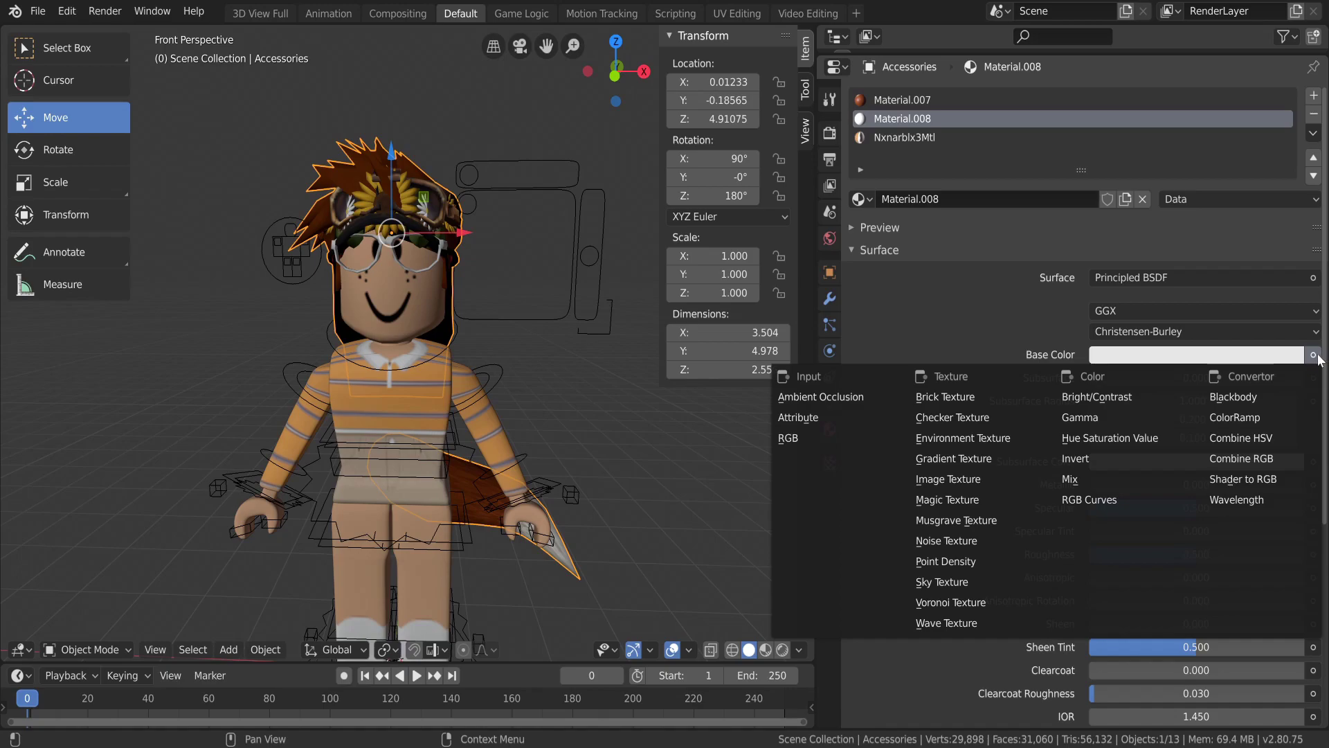
key("Escape")
left_click(1313, 355)
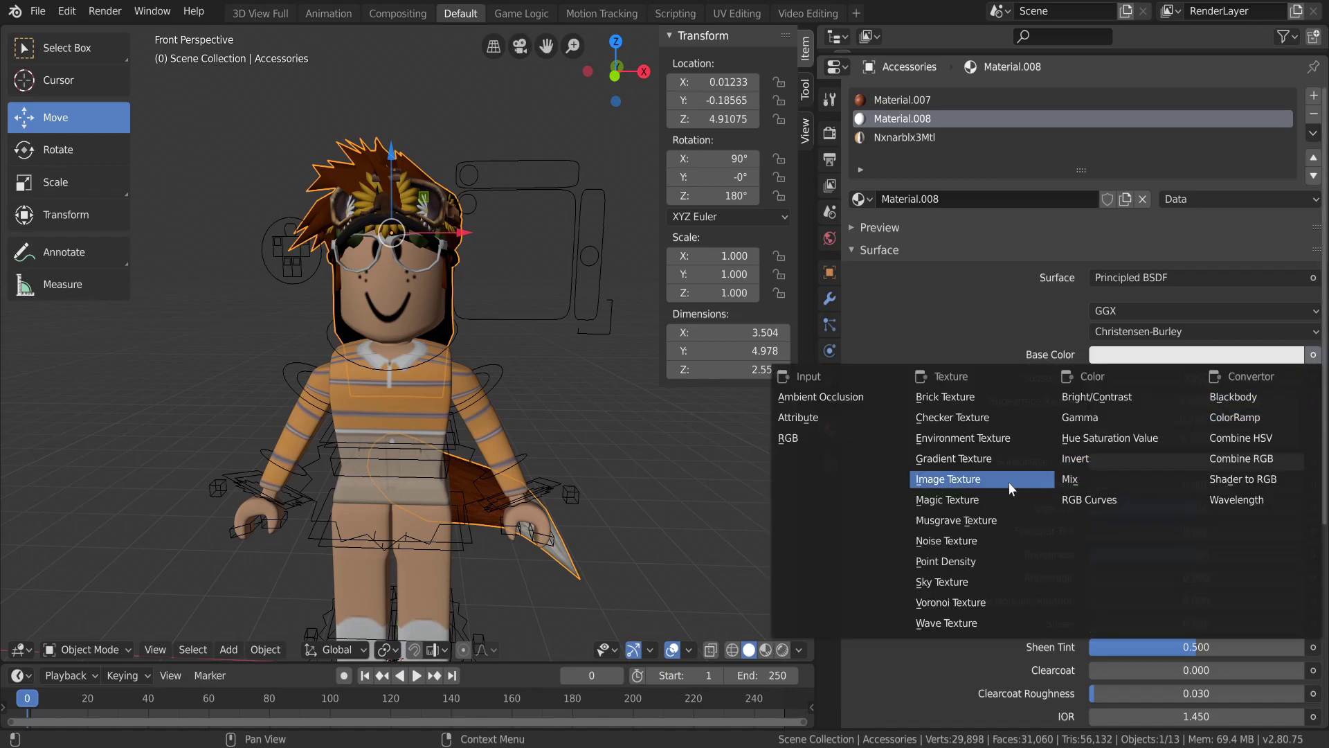
left_click(1008, 482)
left_click(1265, 380)
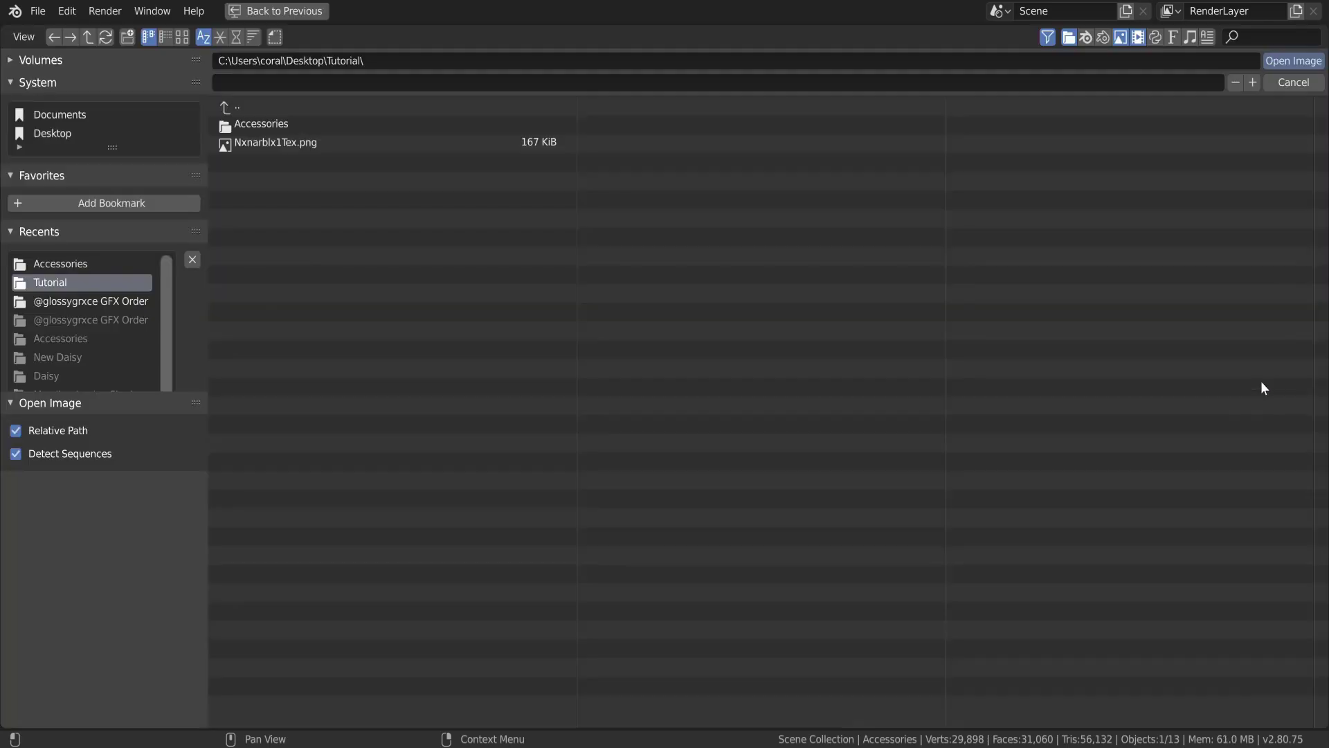
left_click(238, 124)
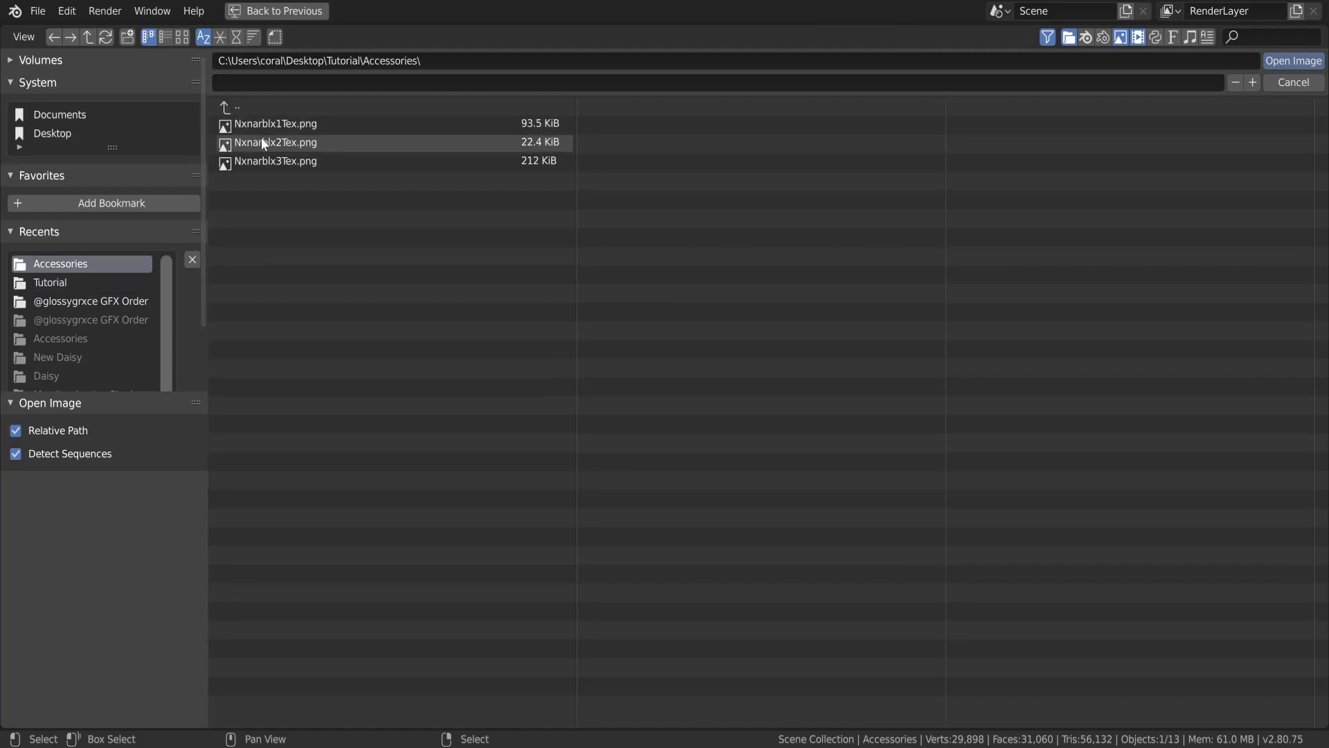
double_click(262, 141)
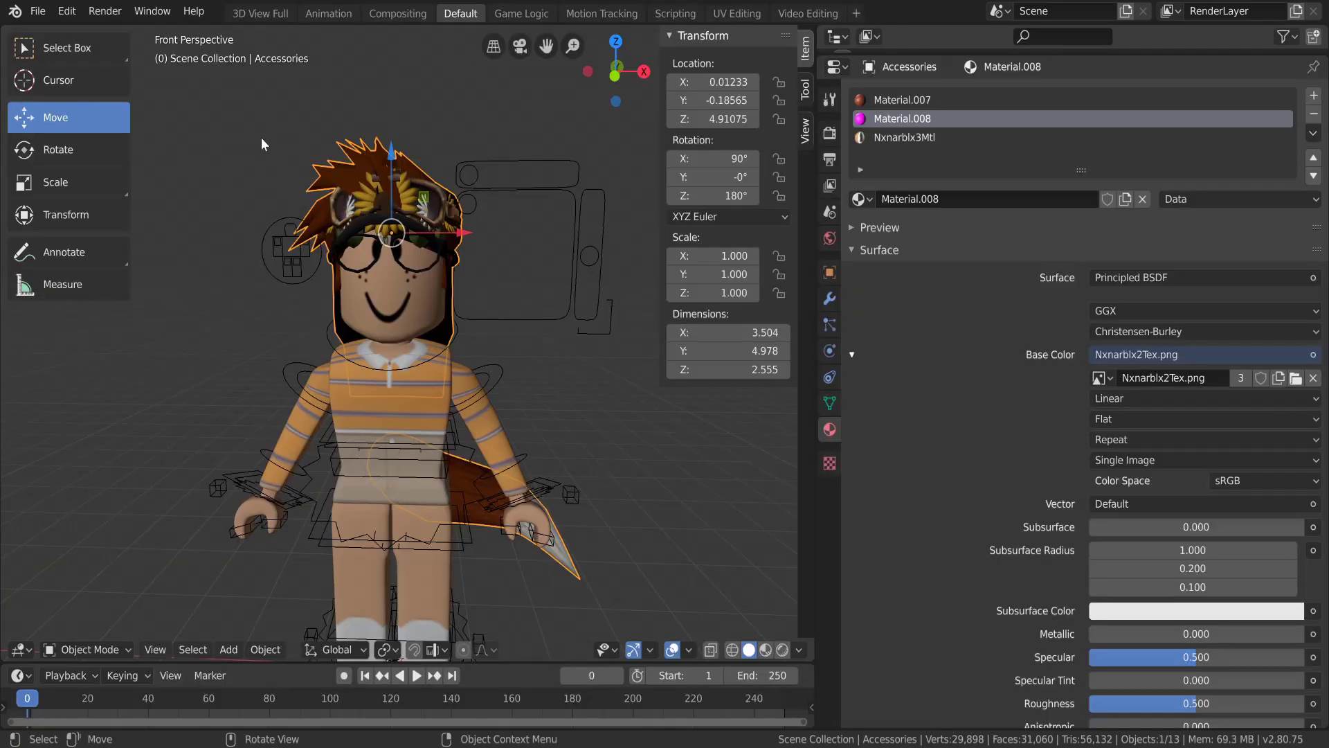
Replace Nxnarblx3Mtl with a new material using Nxnarblx3Tex.png as its Base Color image texture.
left_click(911, 139)
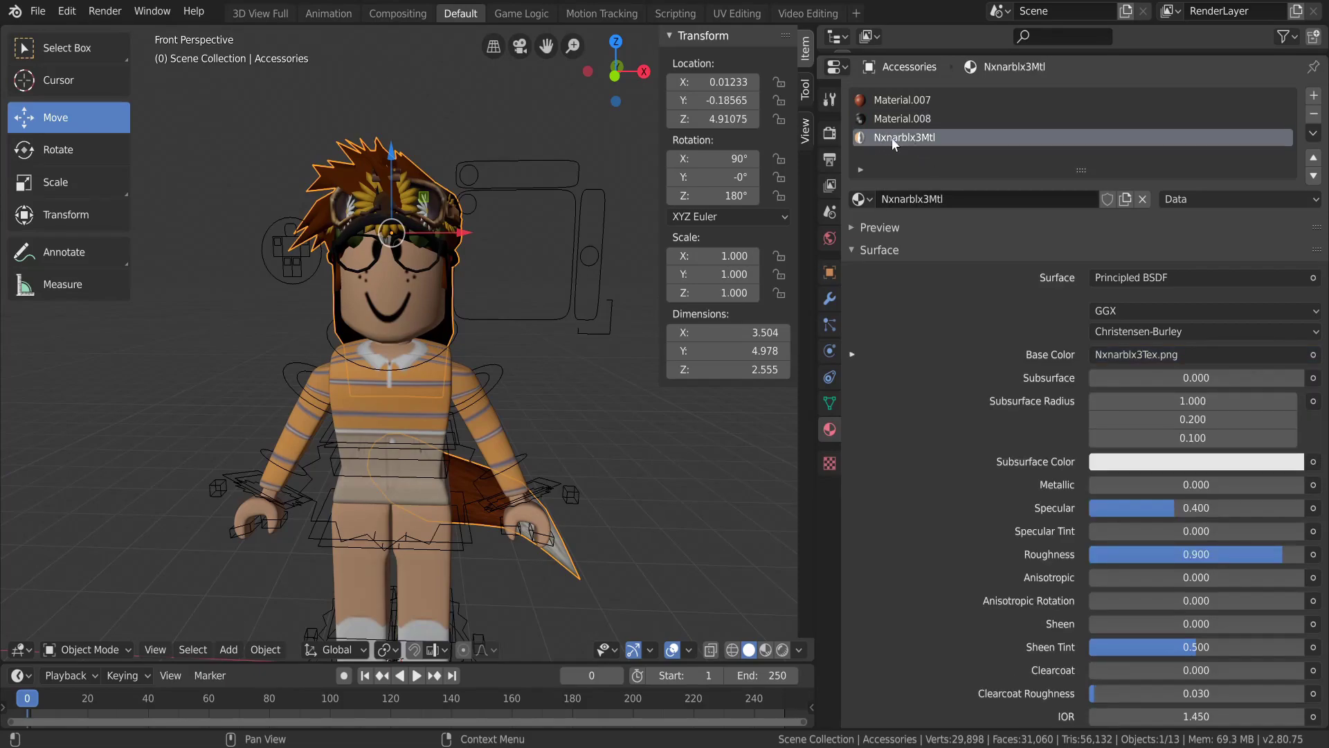
left_click(1141, 203)
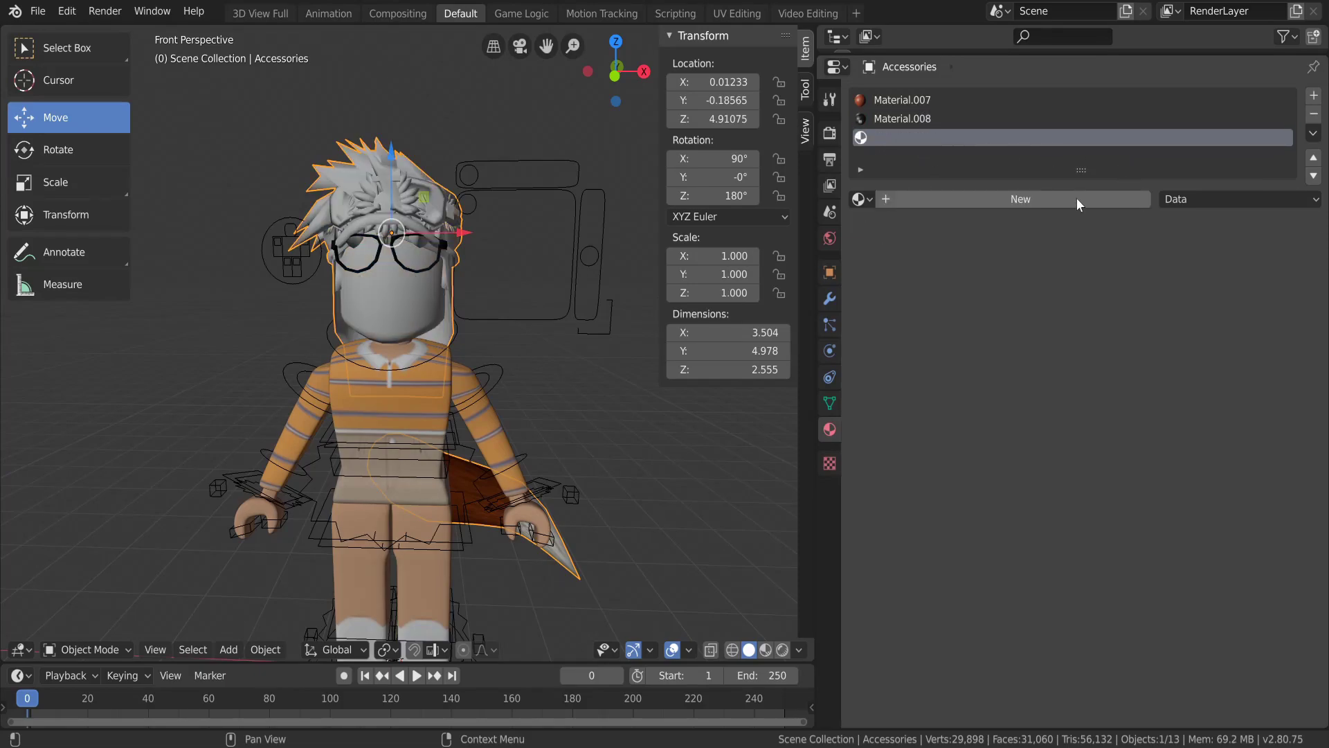
left_click(1077, 200)
left_click(1315, 358)
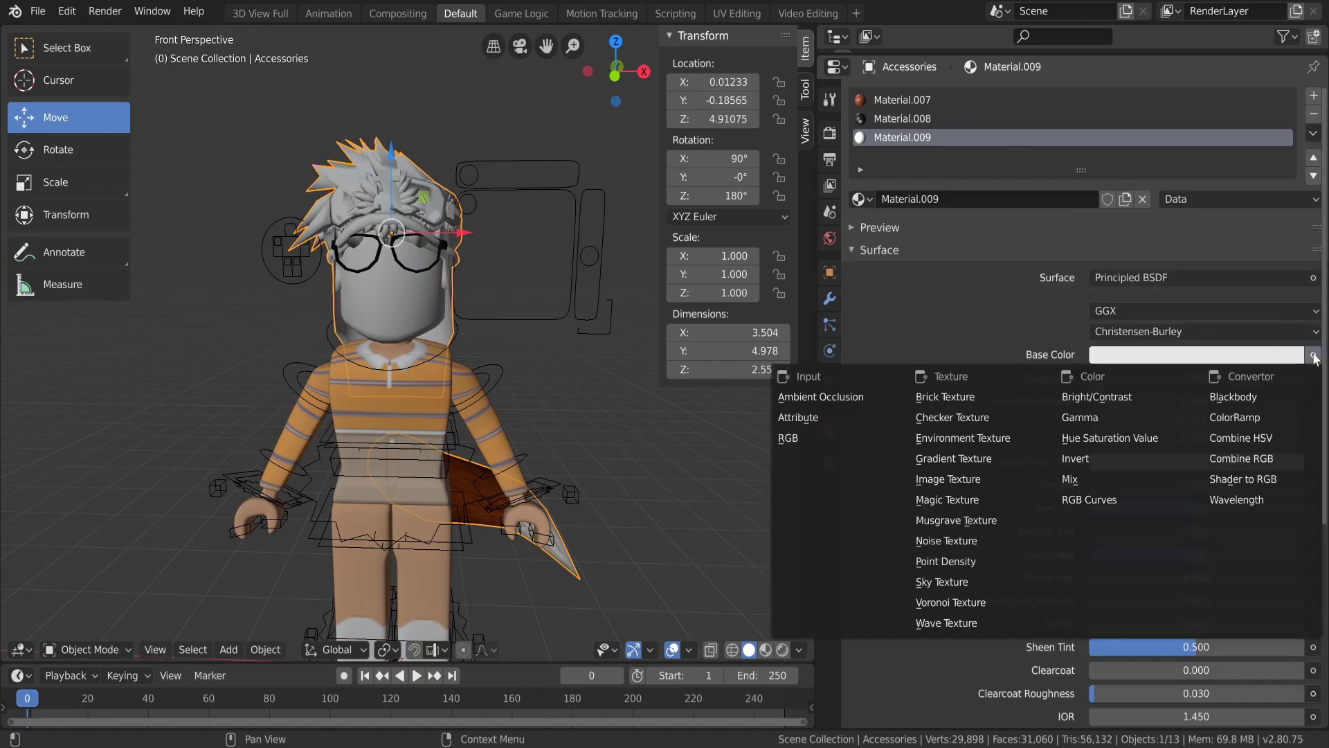
left_click(969, 478)
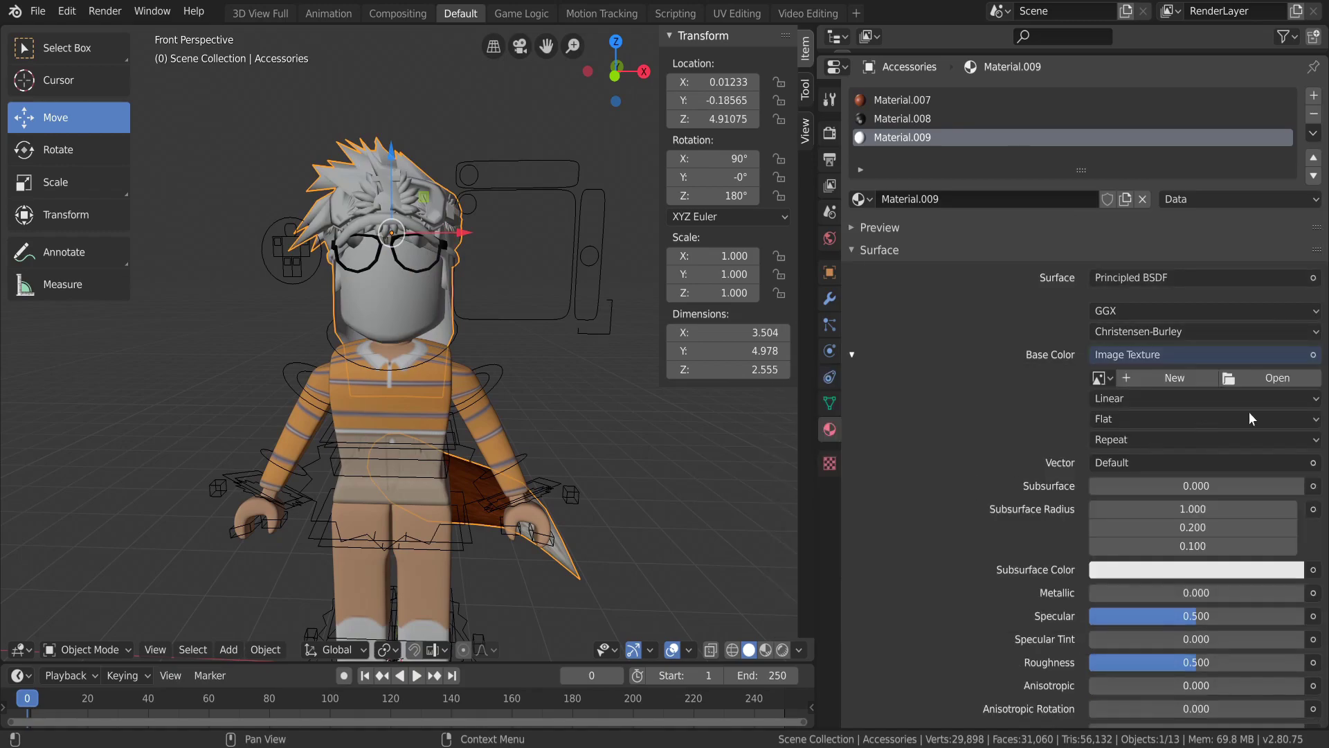
left_click(1273, 380)
double_click(272, 125)
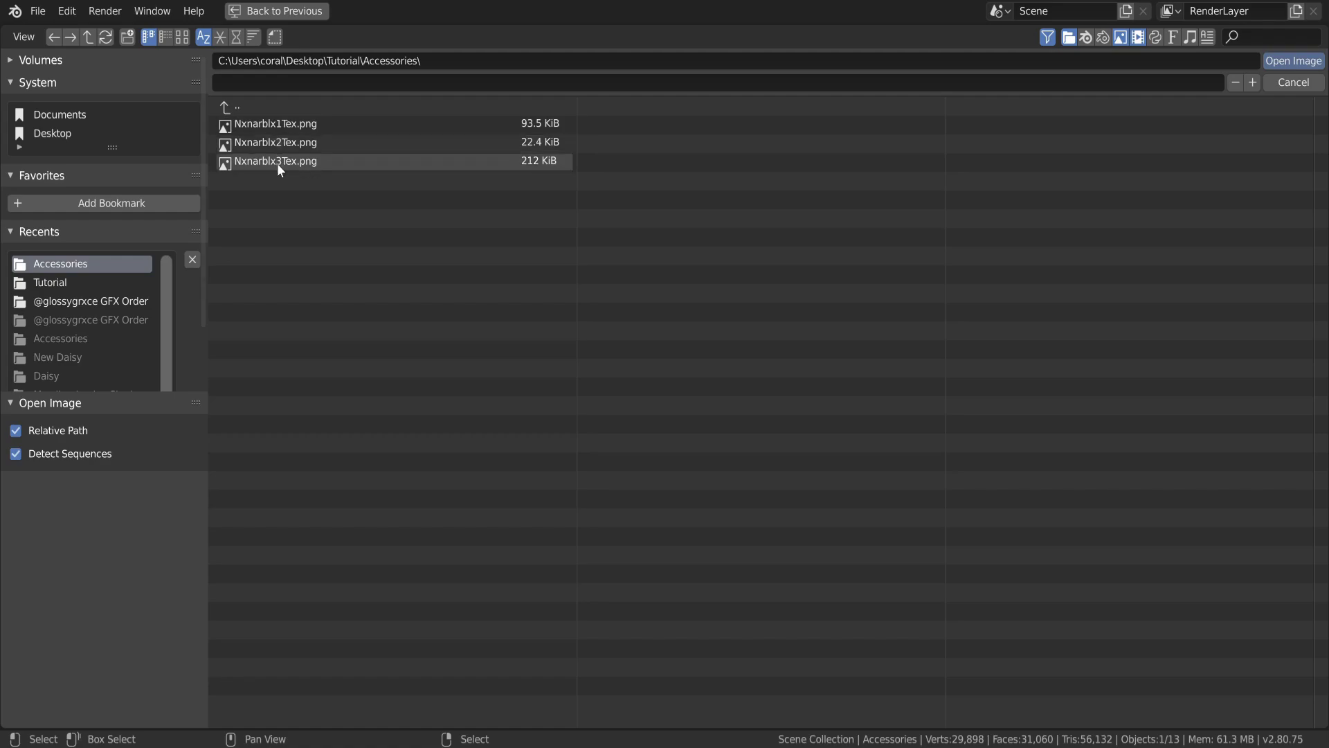
double_click(277, 163)
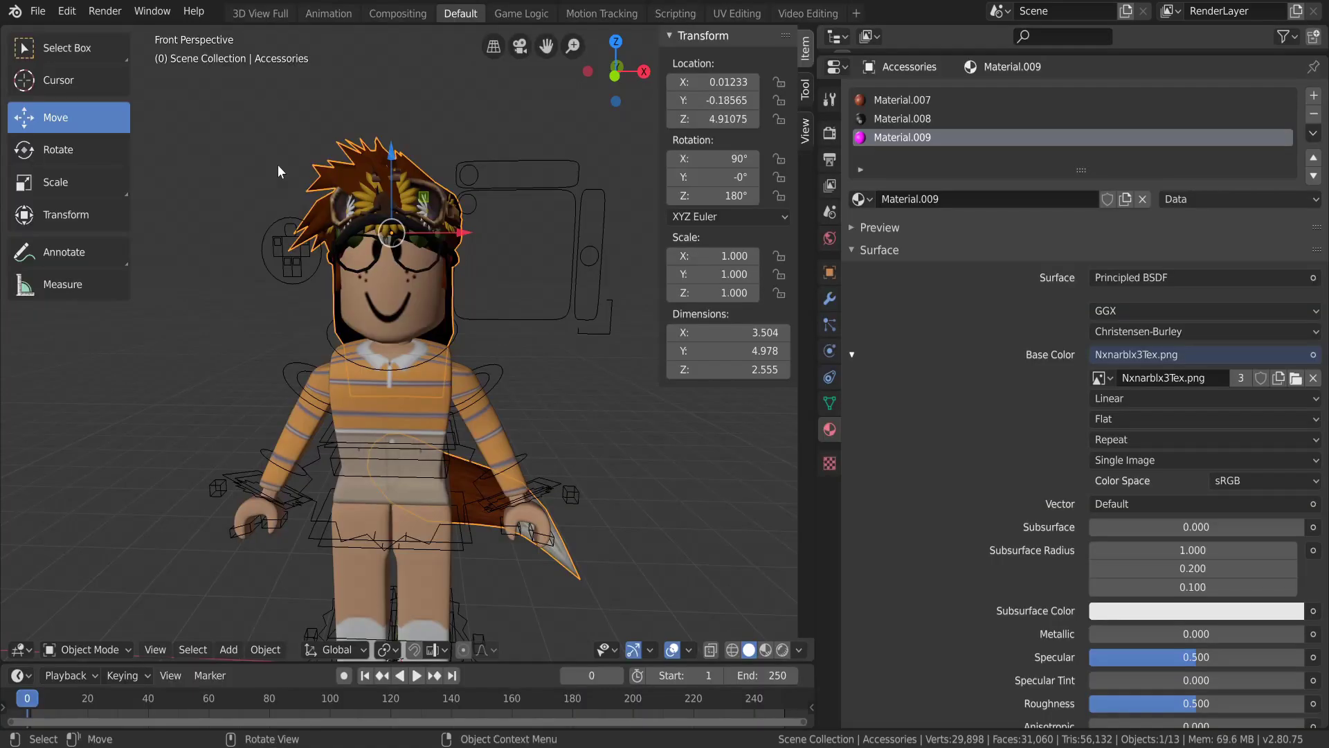